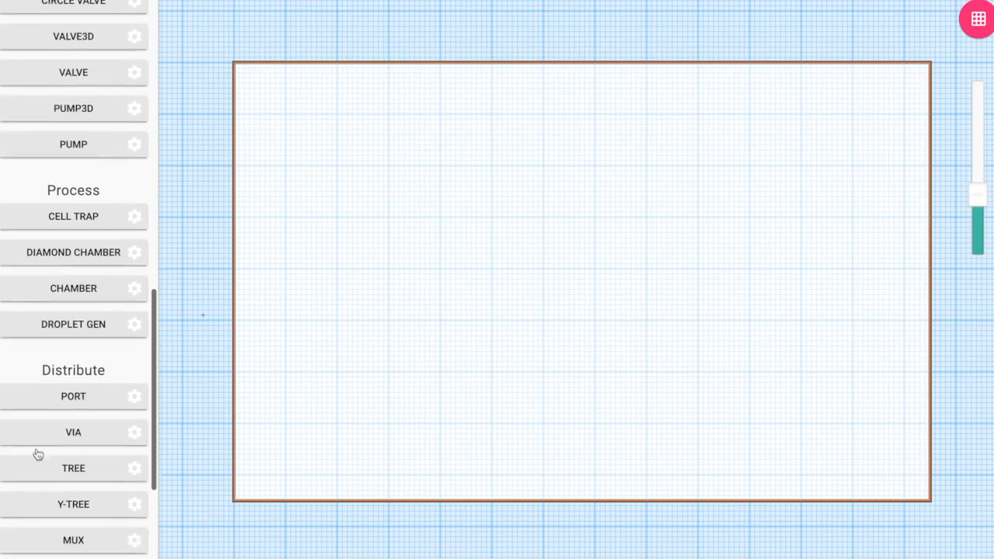
# Step: Place a port in the upper-left area of the device and set its portRadius to 1000 µm
pyautogui.click(64, 397)
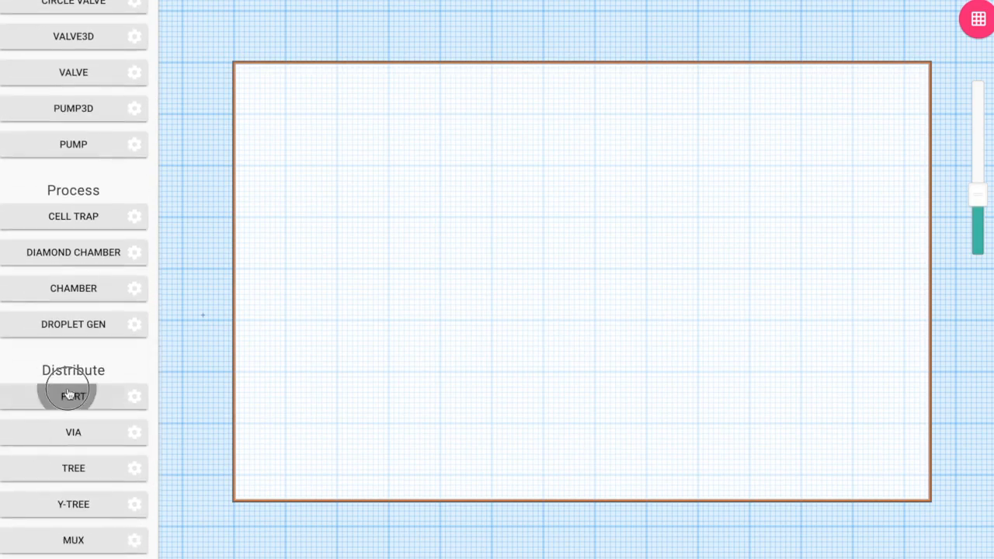
pyautogui.click(362, 167)
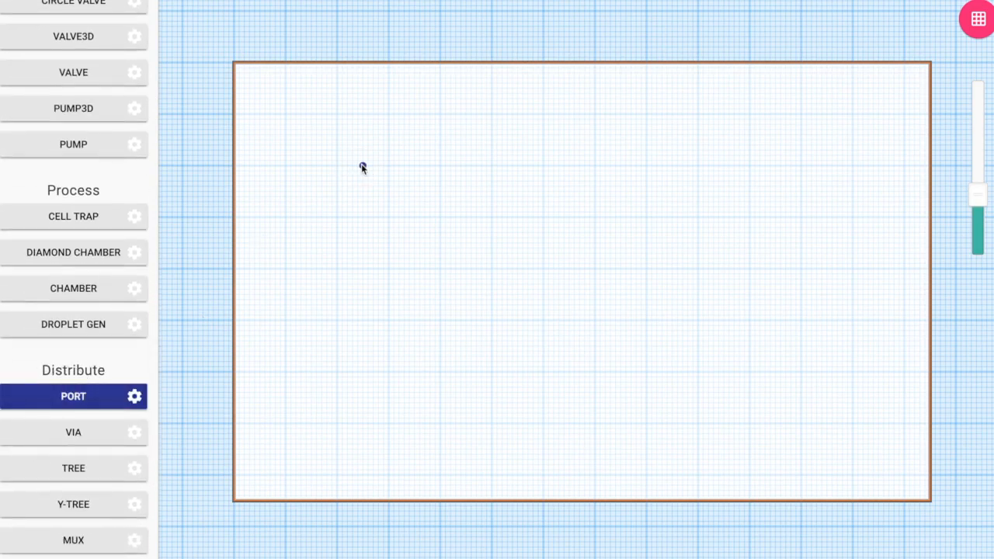
pyautogui.rightClick(362, 167)
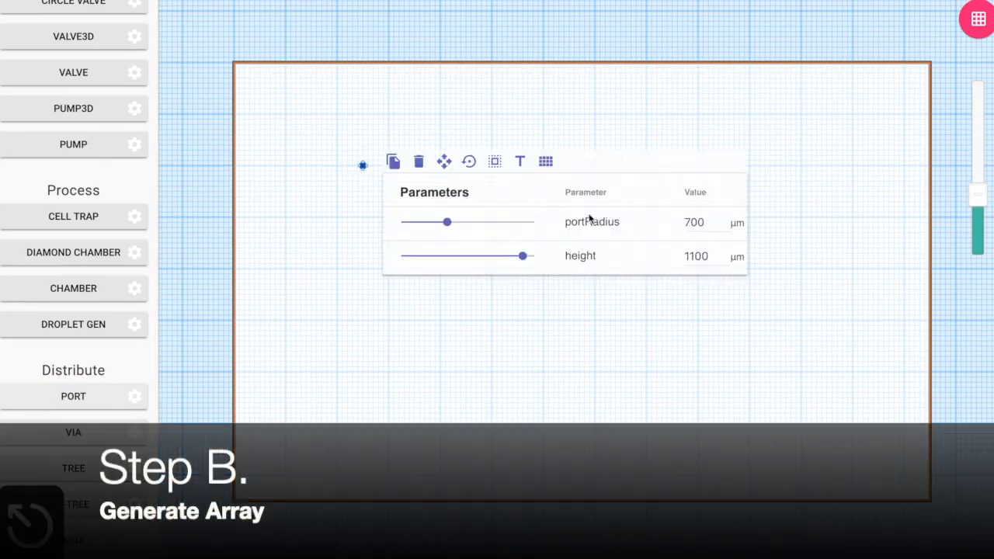
pyautogui.doubleClick(692, 225)
pyautogui.write('1000')
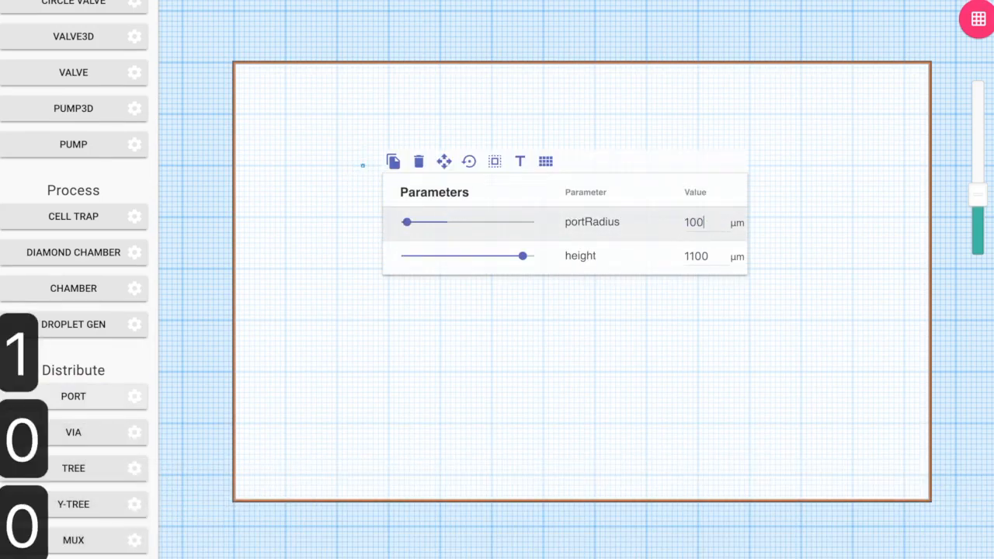
# Step: Generate an array of the port with X 1, Y 5 and a Y spacing of 10 mm
pyautogui.click(546, 161)
pyautogui.doubleClick(210, 79)
pyautogui.write('1')
pyautogui.press('Tab')
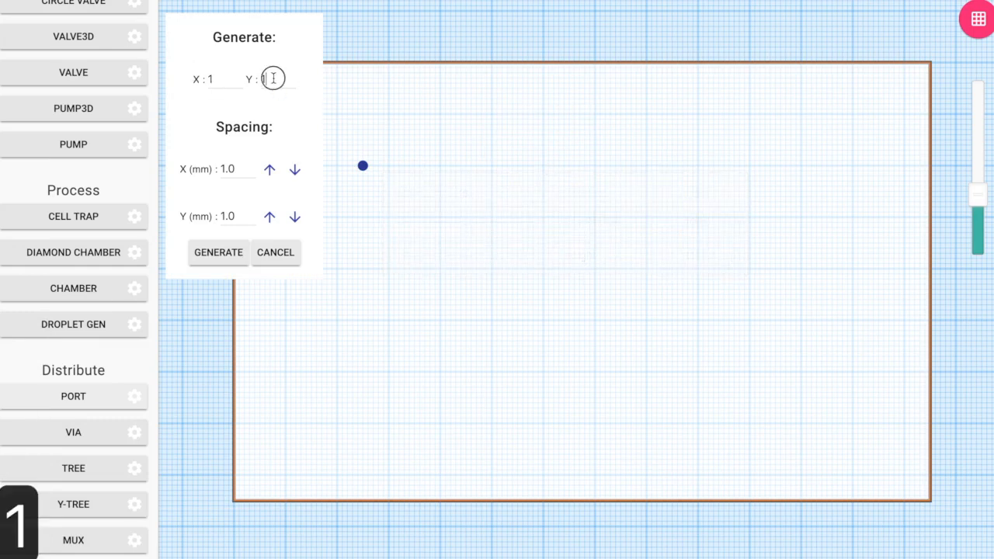
pyautogui.write('5')
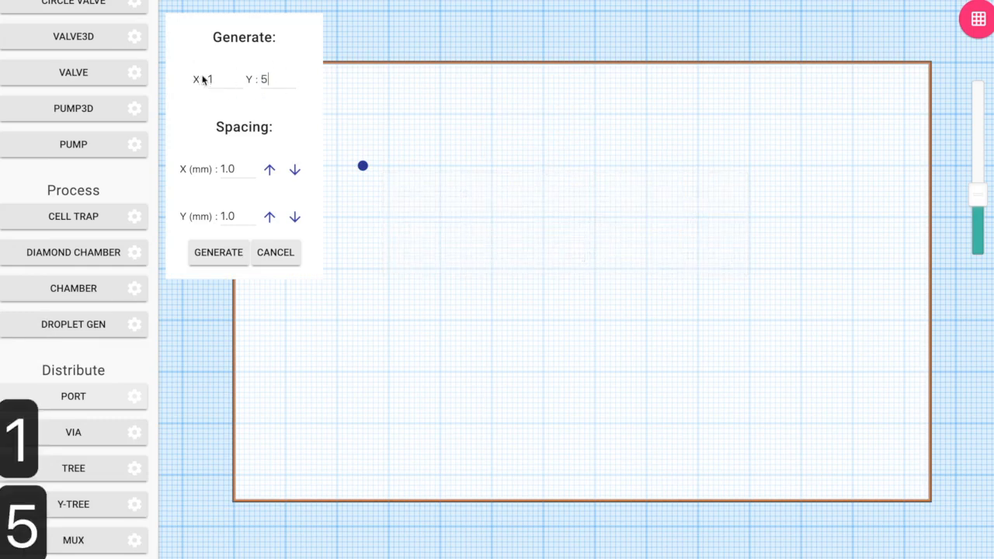
pyautogui.doubleClick(225, 216)
pyautogui.write('10')
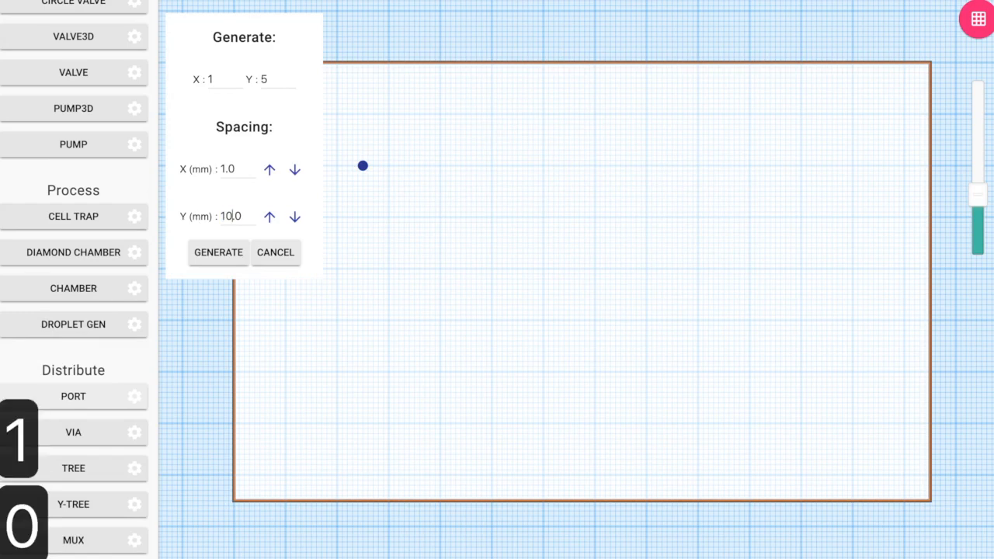
pyautogui.click(225, 252)
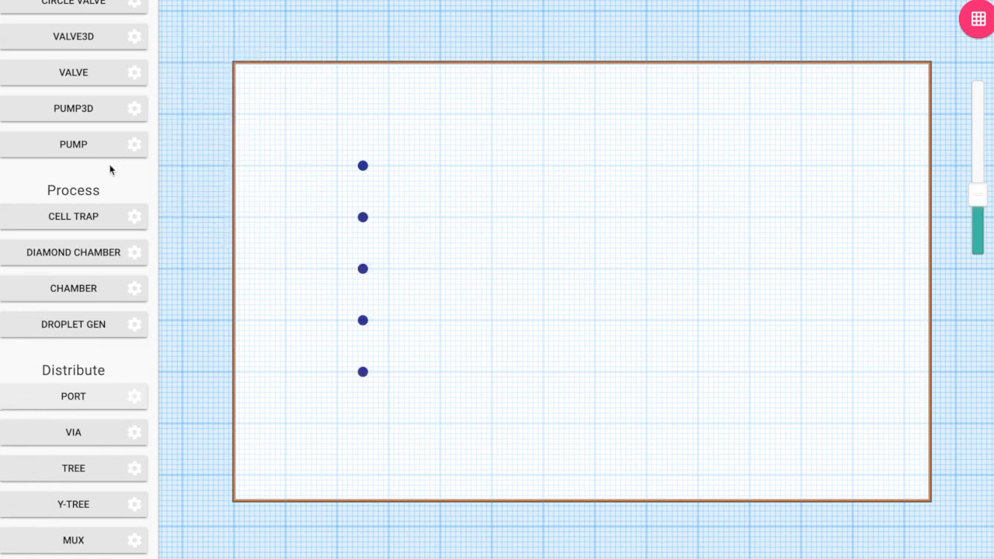
# Step: Set the Pump feature's rotation to 90° and its length to 800 µm
pyautogui.scroll(-2, 84, 283)
pyautogui.scroll(-2, 81, 283)
pyautogui.scroll(5, 81, 282)
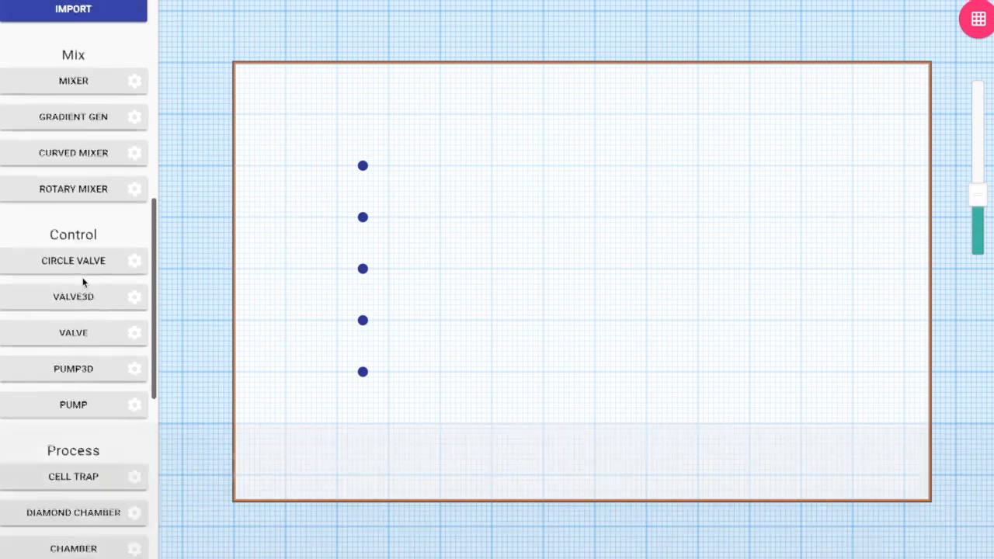
pyautogui.scroll(-2, 84, 282)
pyautogui.scroll(-2, 84, 283)
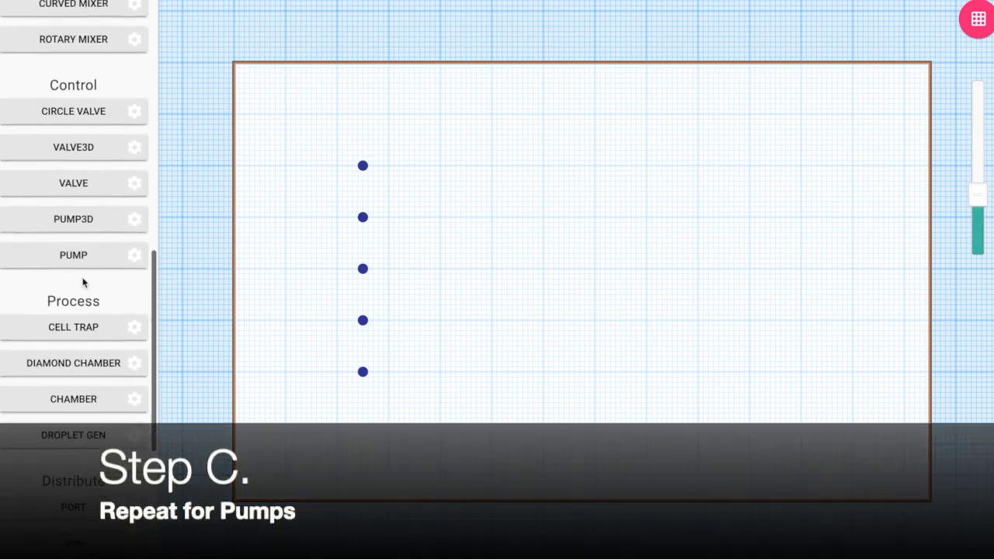
pyautogui.click(137, 257)
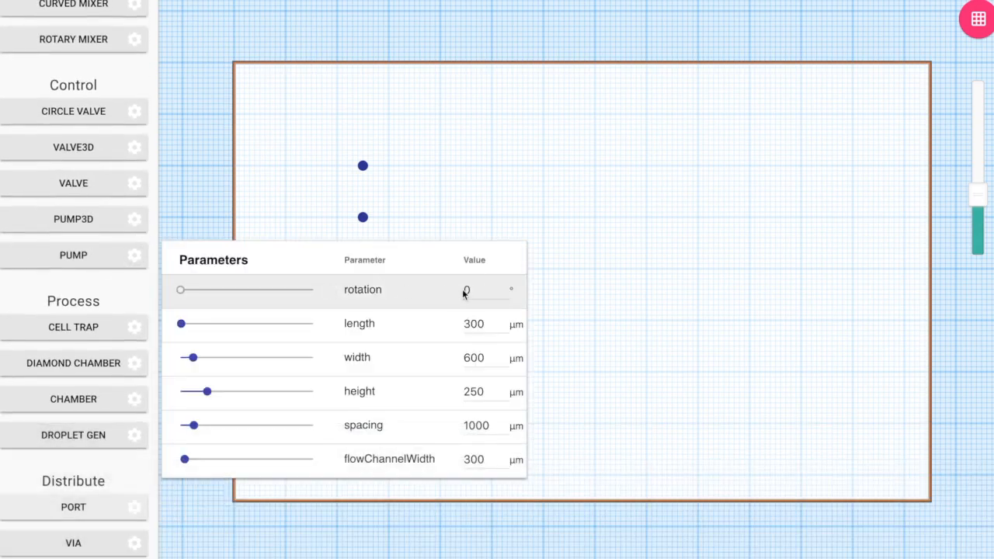
pyautogui.click(463, 289)
pyautogui.write('9')
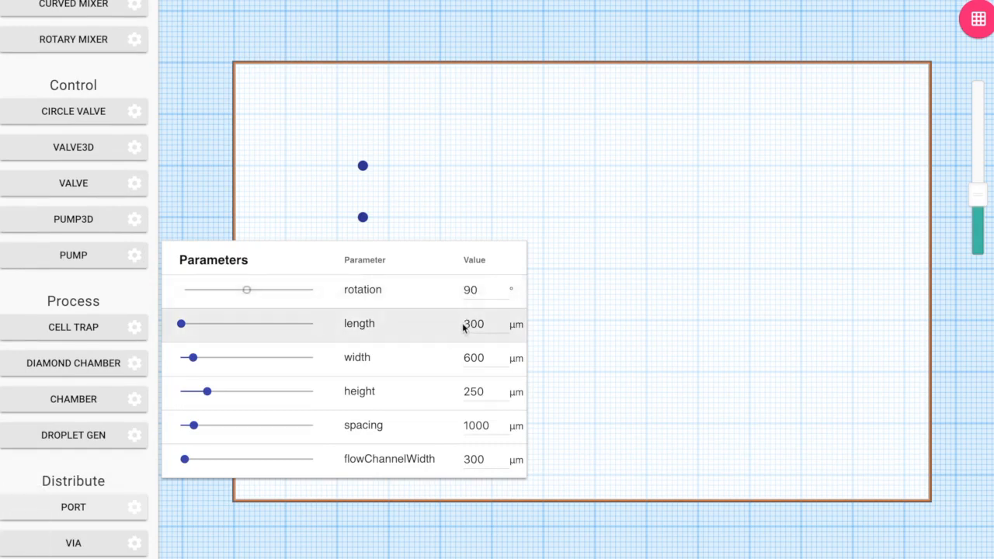
pyautogui.click(466, 323)
pyautogui.write('8')
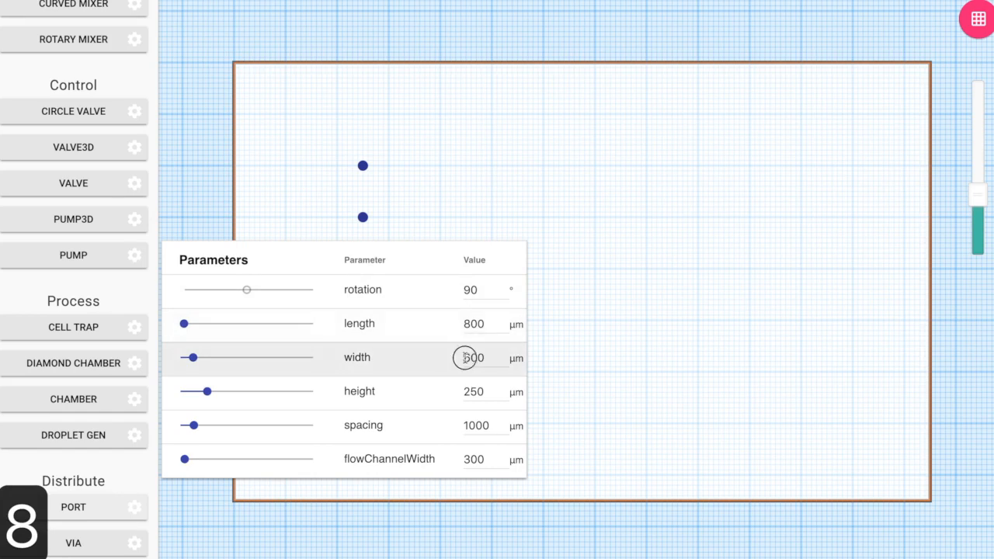
# Step: Set the Pump feature's width to 1600 µm, spacing to 2000 µm and flowChannelWidth to 800 µm
pyautogui.click(465, 357)
pyautogui.write('1')
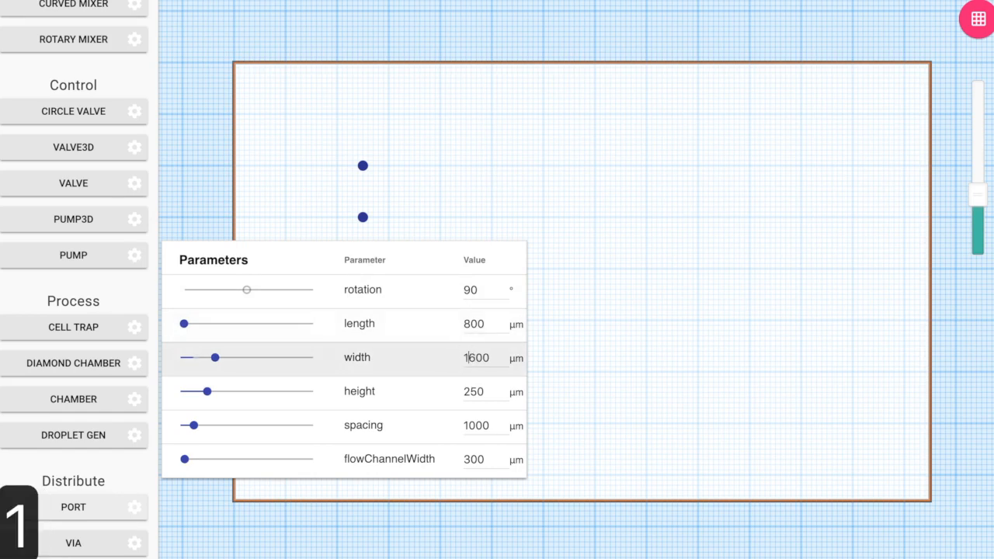
pyautogui.click(465, 425)
pyautogui.write('2')
pyautogui.click(466, 459)
pyautogui.write('8')
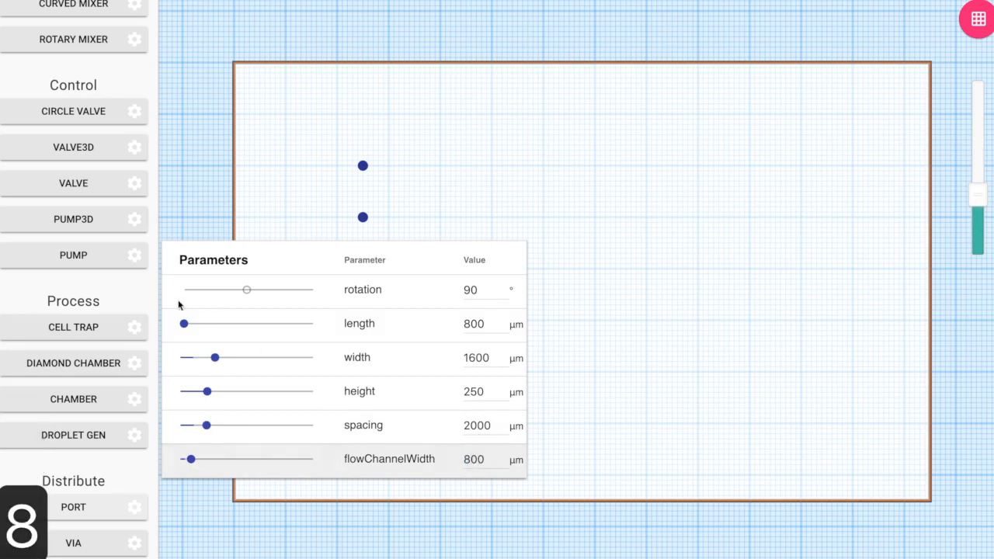
# Step: Place a pump level with the second port, to its right, and generate a 1 by 6 array of it with 5 mm Y spacing
pyautogui.click(102, 261)
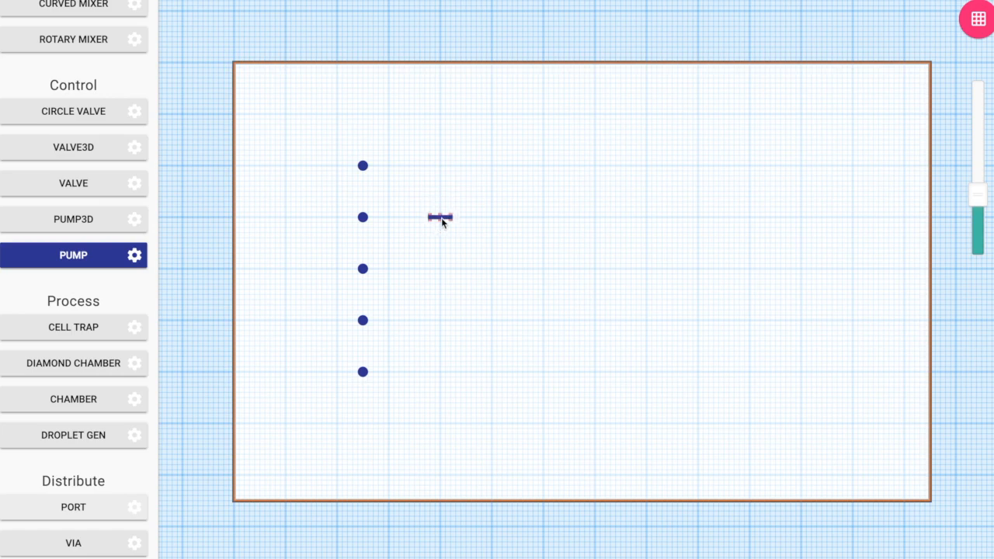
pyautogui.click(441, 219)
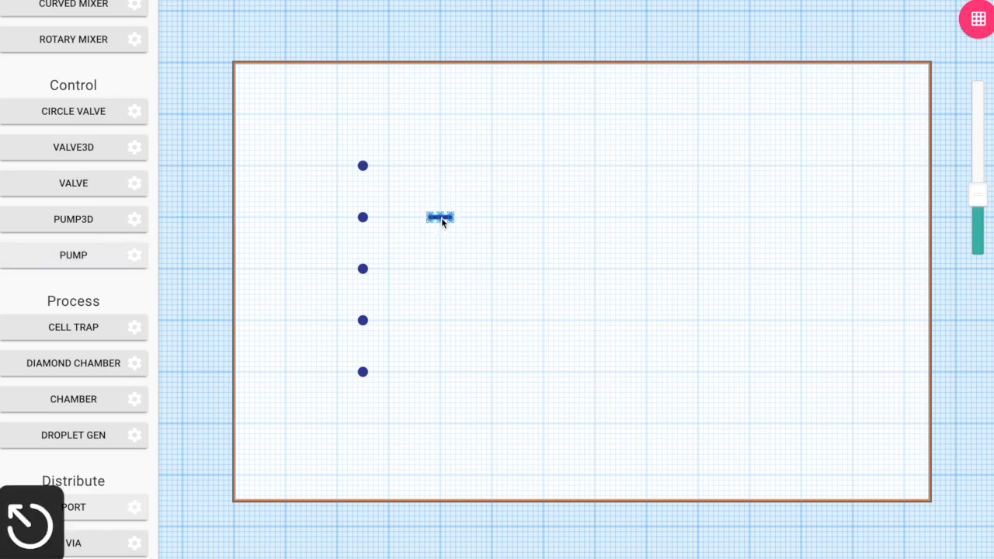
pyautogui.click(626, 216)
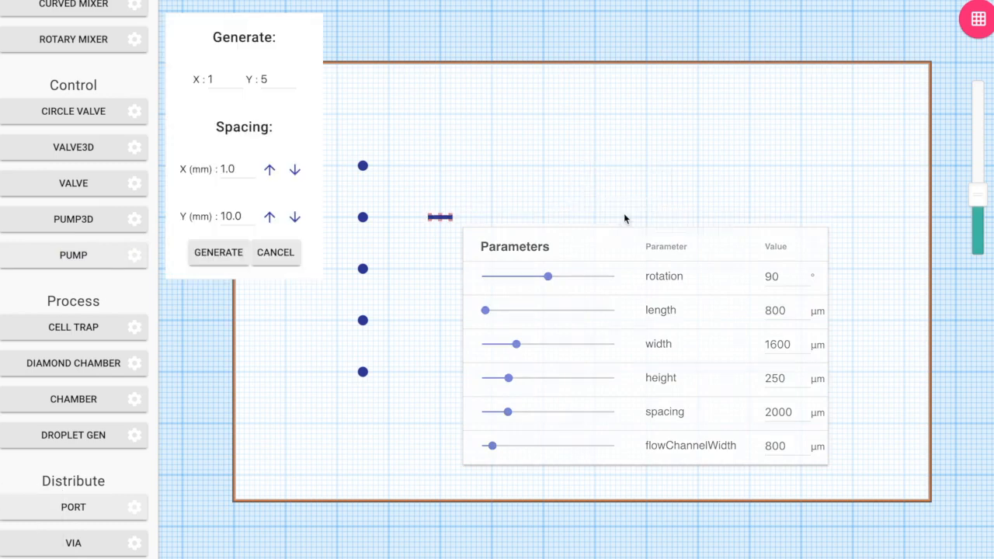
pyautogui.moveTo(286, 74); pyautogui.dragTo(230, 73)
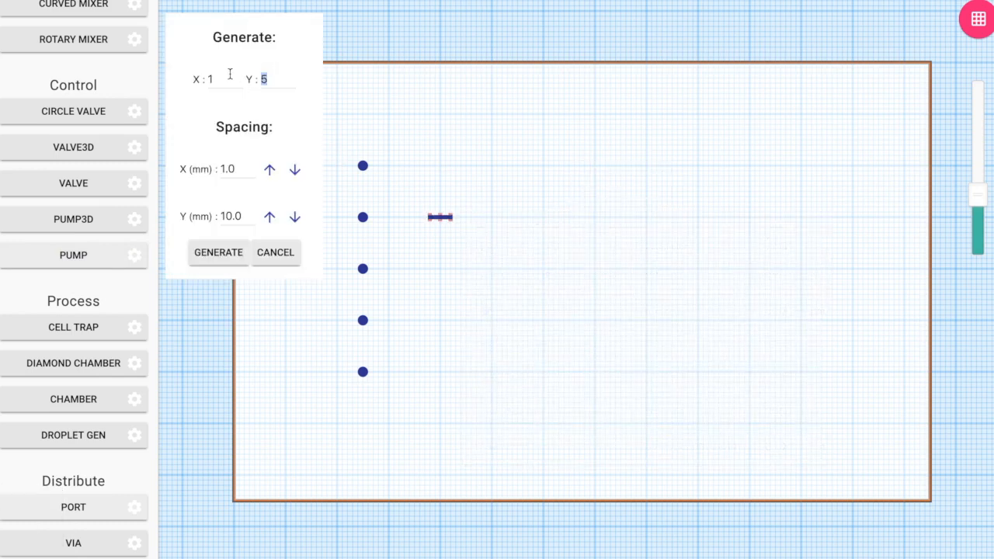
pyautogui.write('6')
pyautogui.moveTo(241, 216); pyautogui.dragTo(230, 216)
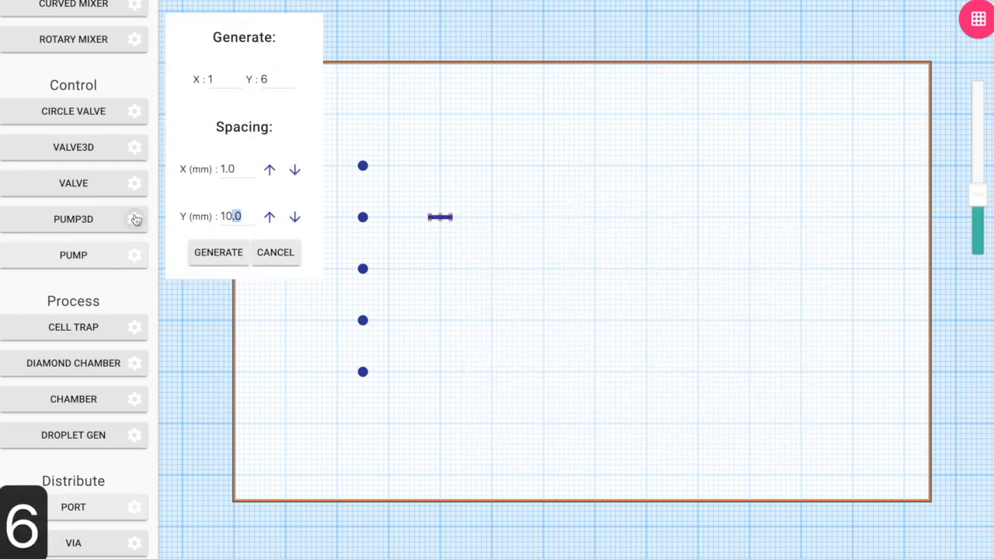
pyautogui.moveTo(242, 217); pyautogui.dragTo(208, 219)
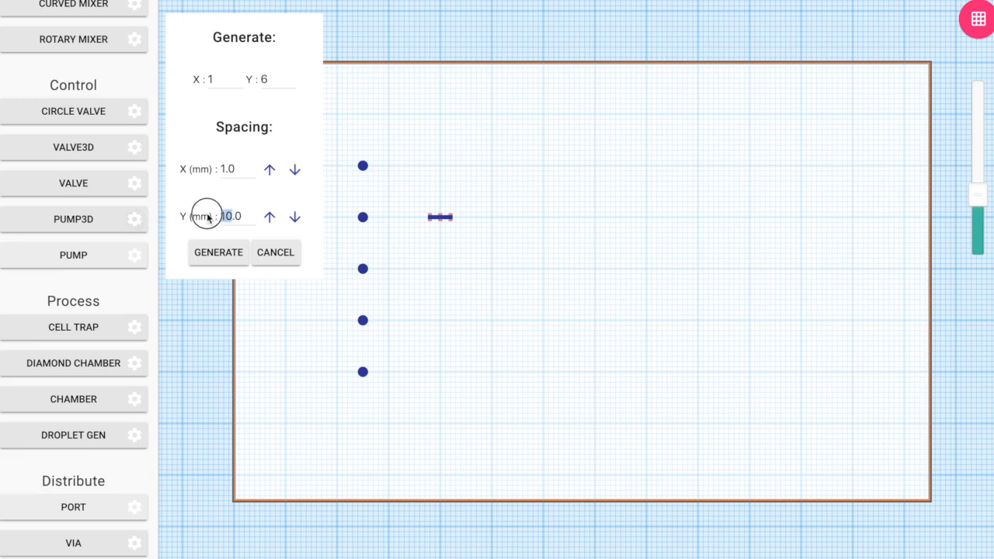
pyautogui.write('5')
pyautogui.click(218, 259)
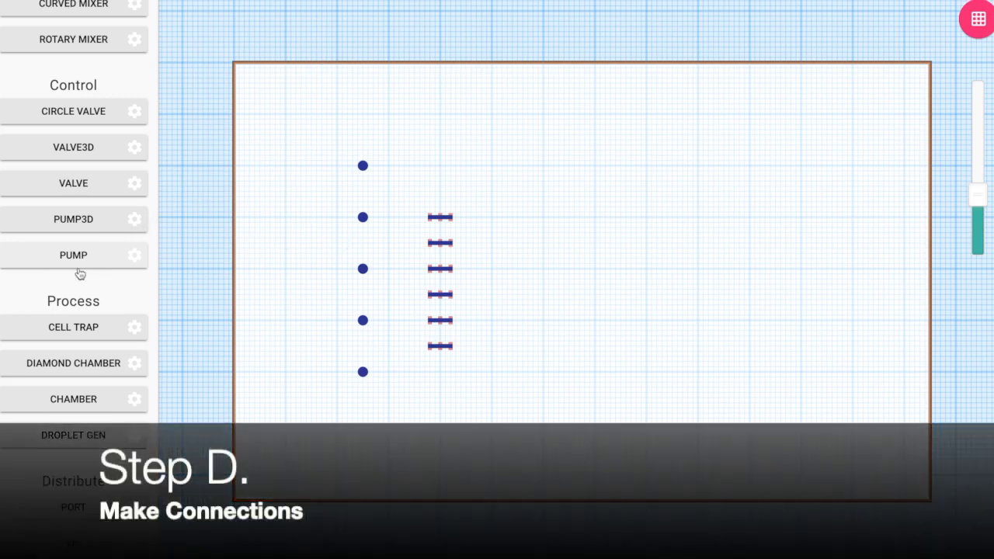
# Step: Draw a bent connection from the topmost port to the inlet end of the first pump
pyautogui.scroll(5, 77, 268)
pyautogui.scroll(-5, 79, 271)
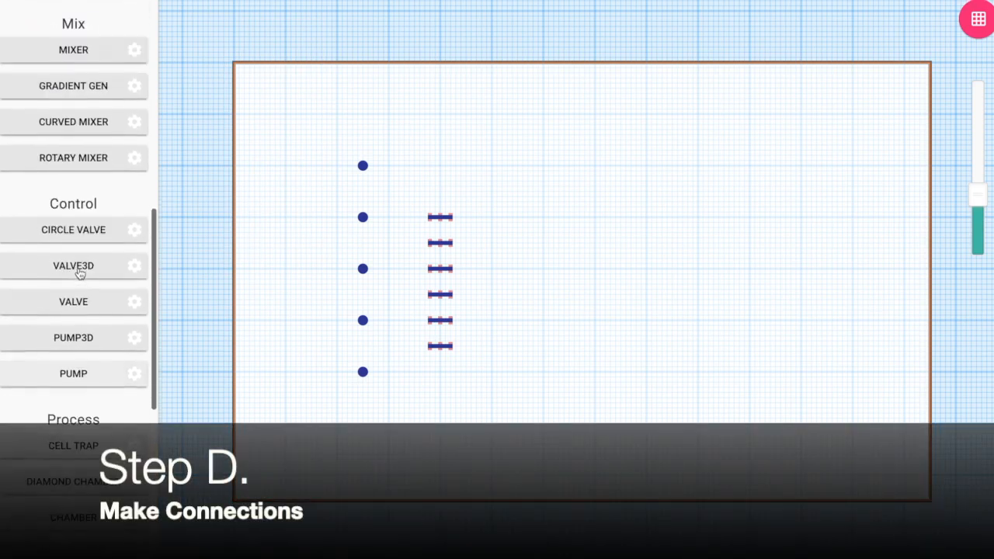
pyautogui.scroll(-3, 78, 272)
pyautogui.scroll(10, 79, 272)
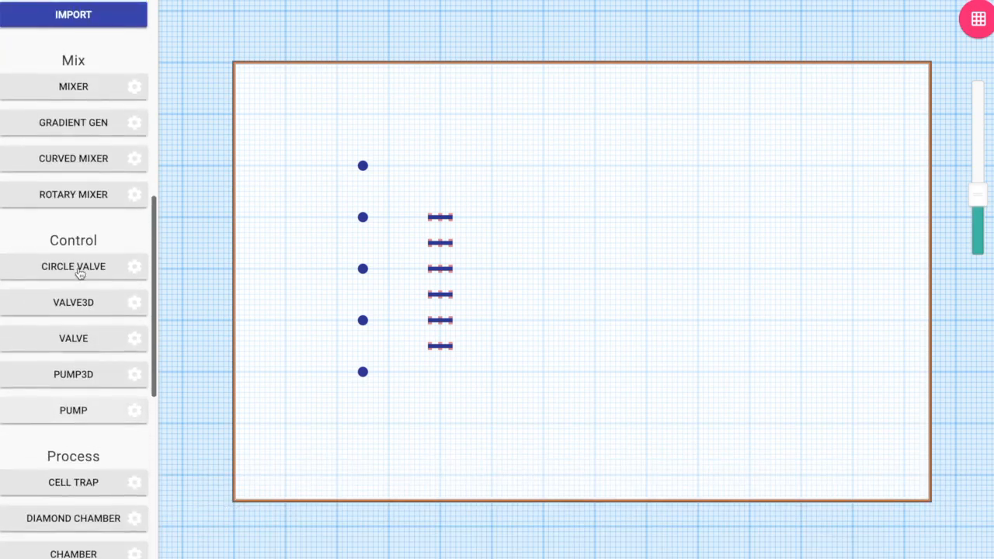
pyautogui.scroll(3, 79, 272)
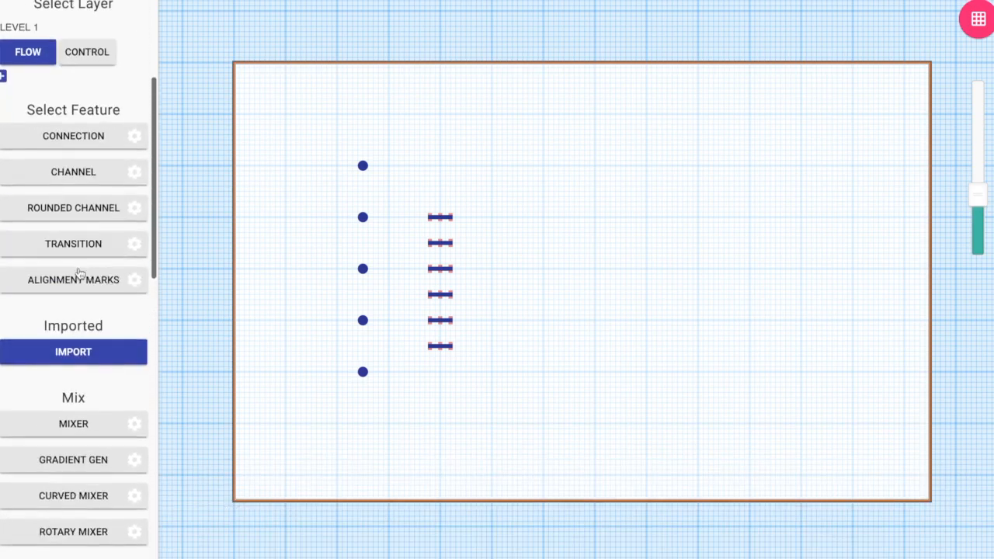
pyautogui.click(87, 137)
pyautogui.click(365, 167)
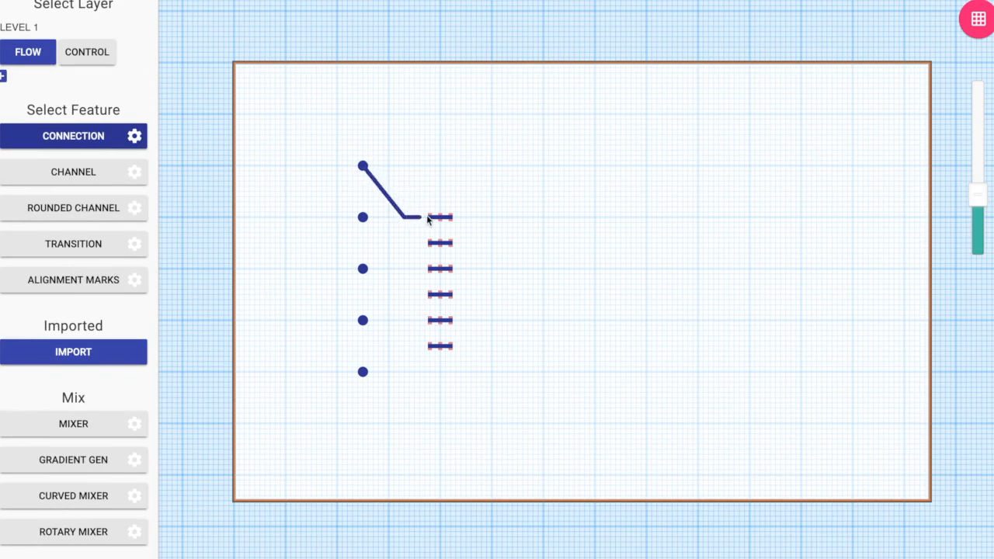
pyautogui.click(430, 217)
# Step: Draw a connection from the second port, angling down and running horizontally into the second pump
pyautogui.scroll(5, 432, 217)
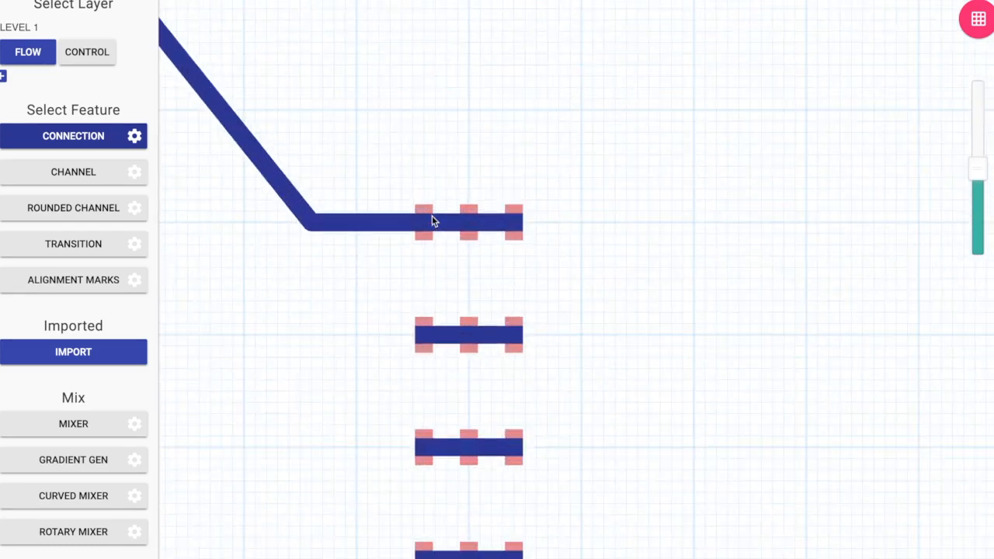
pyautogui.scroll(-2, 432, 221)
pyautogui.click(250, 223)
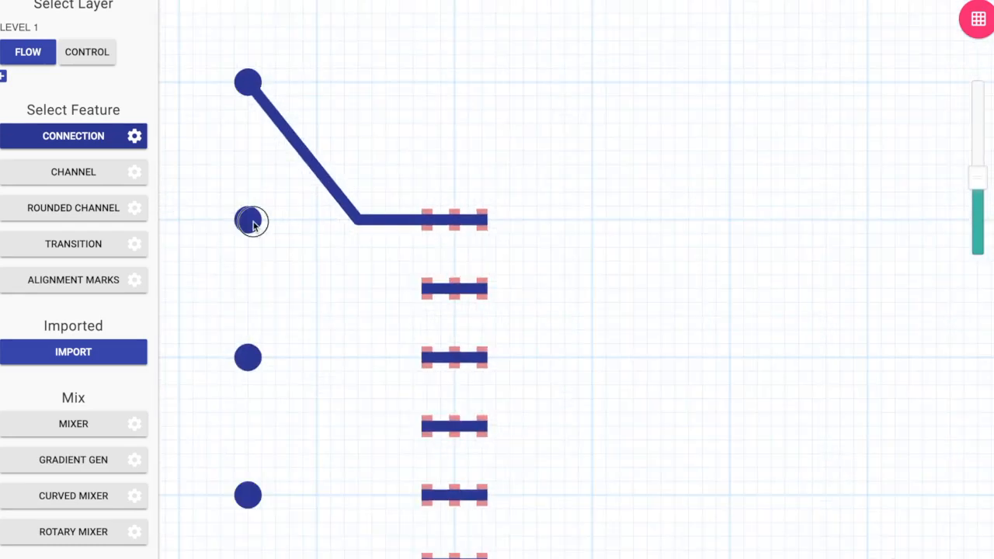
pyautogui.click(336, 289)
pyautogui.click(435, 289)
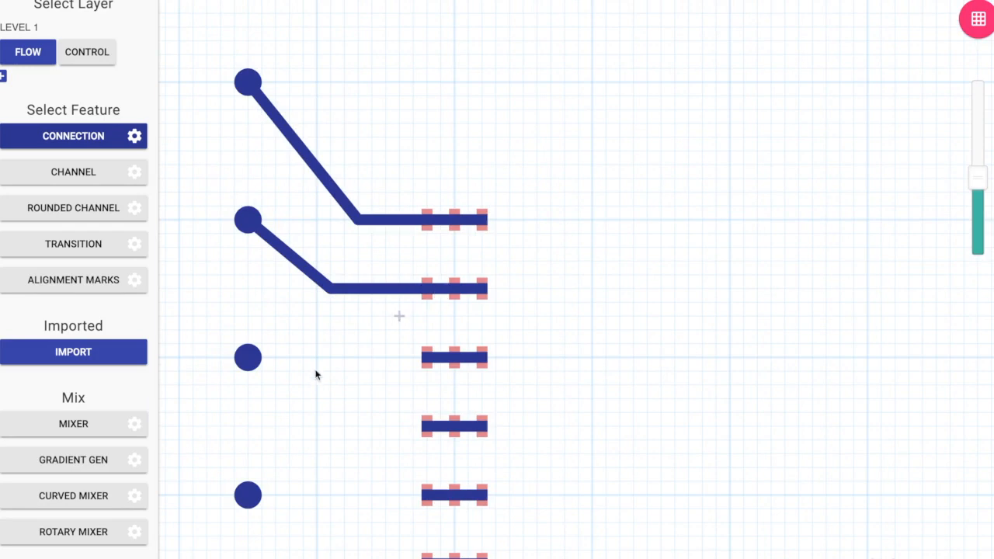
# Step: Connect the third port straight to the third pump, and the fourth port to the fourth pump with one bend
pyautogui.click(249, 358)
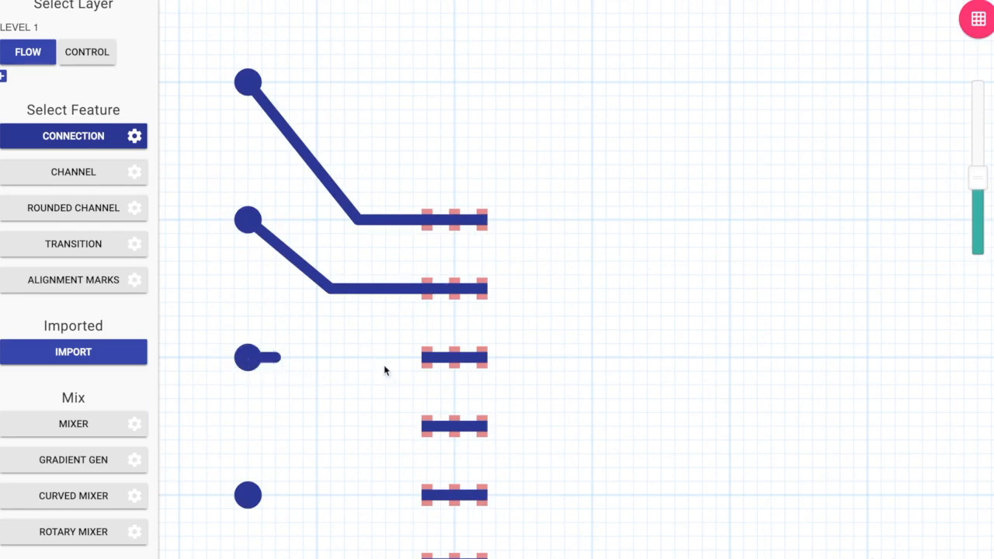
pyautogui.click(426, 362)
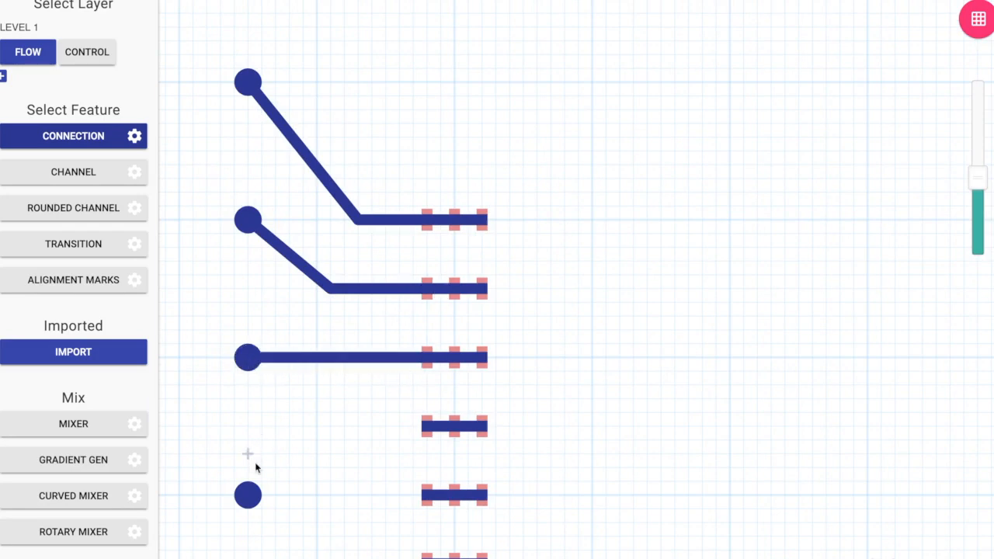
pyautogui.click(249, 495)
pyautogui.click(358, 426)
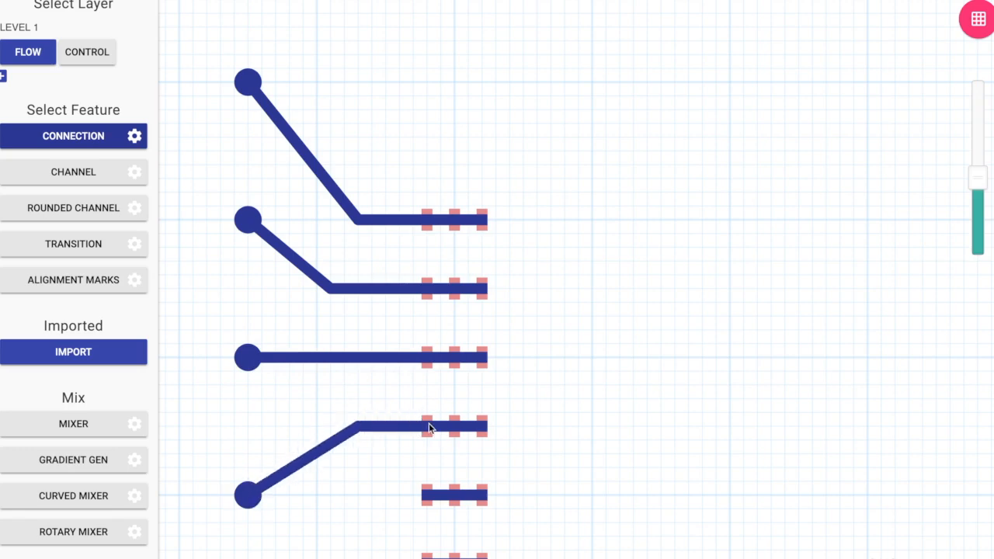
pyautogui.click(429, 426)
# Step: Connect the fifth port to the fifth pump with one bend, angling up and running horizontally into the pump
pyautogui.scroll(-8, 429, 427)
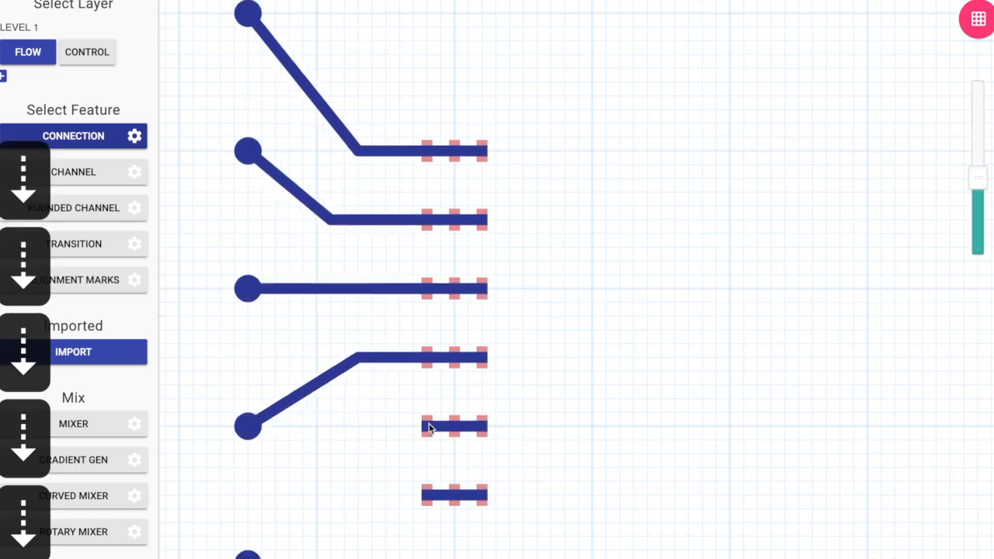
pyautogui.scroll(-1, 428, 425)
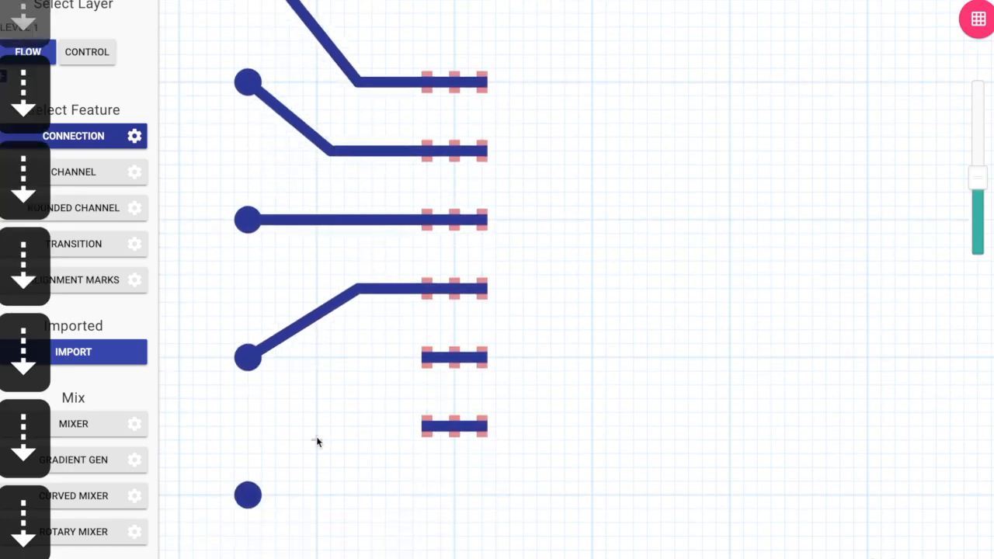
pyautogui.click(250, 498)
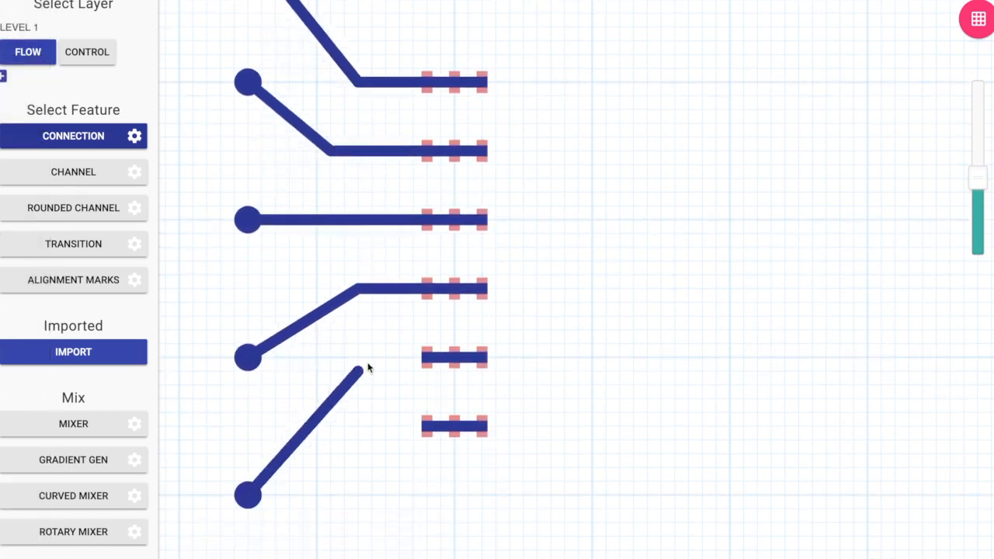
pyautogui.click(358, 358)
pyautogui.click(447, 359)
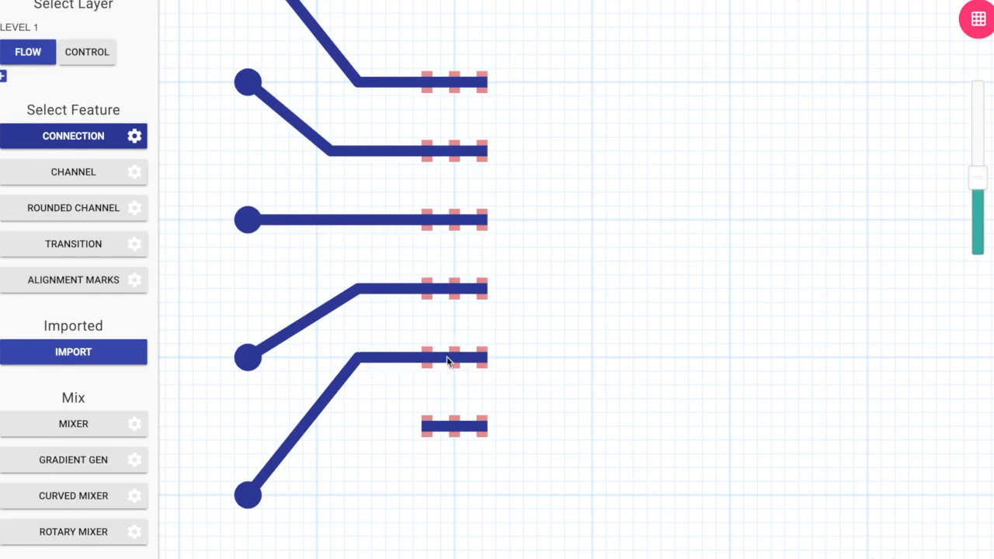
# Step: Place a separate port below and to the right of the pump array and set its portRadius to 1000 µm
pyautogui.scroll(-5, 447, 357)
pyautogui.scroll(2, 446, 356)
pyautogui.scroll(-2, 446, 356)
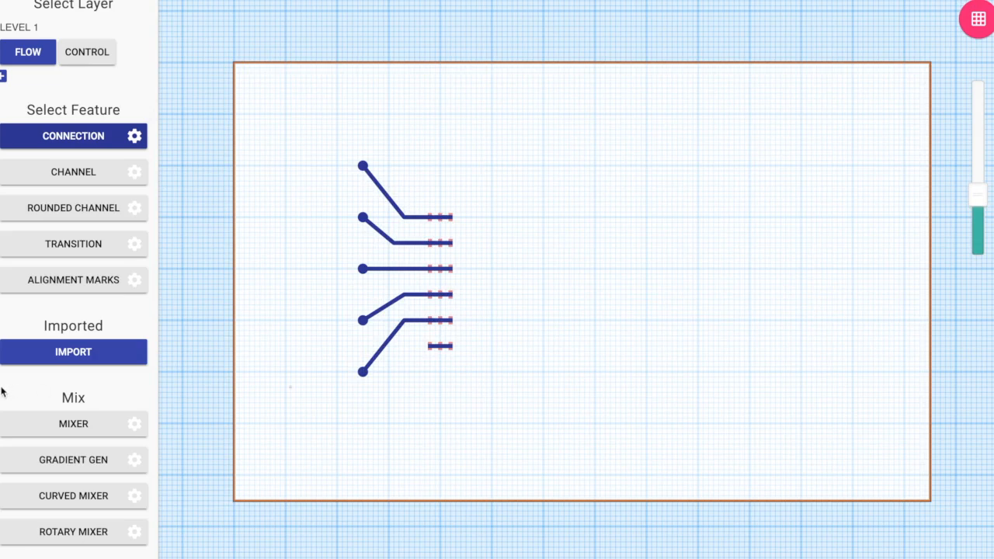
pyautogui.scroll(-4, 30, 467)
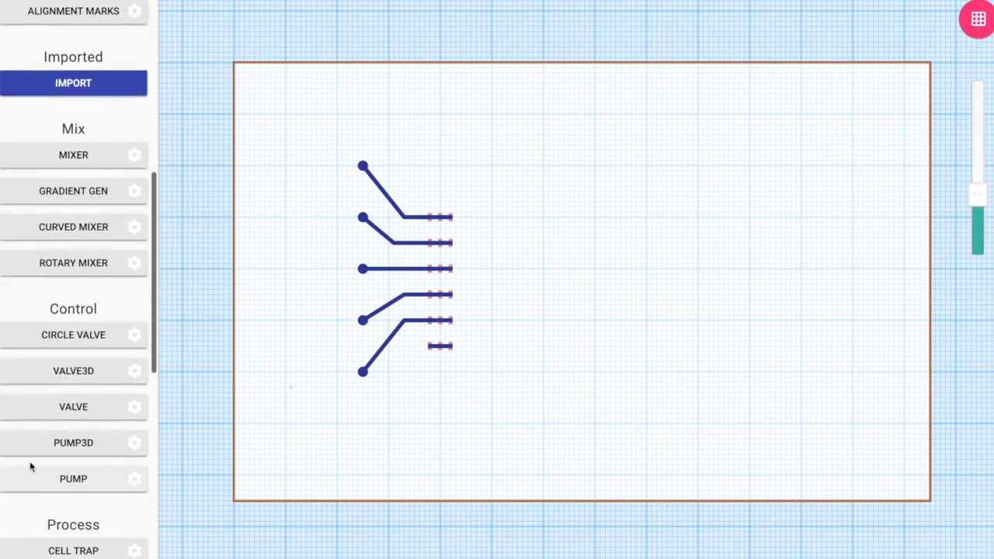
pyautogui.scroll(-4, 31, 467)
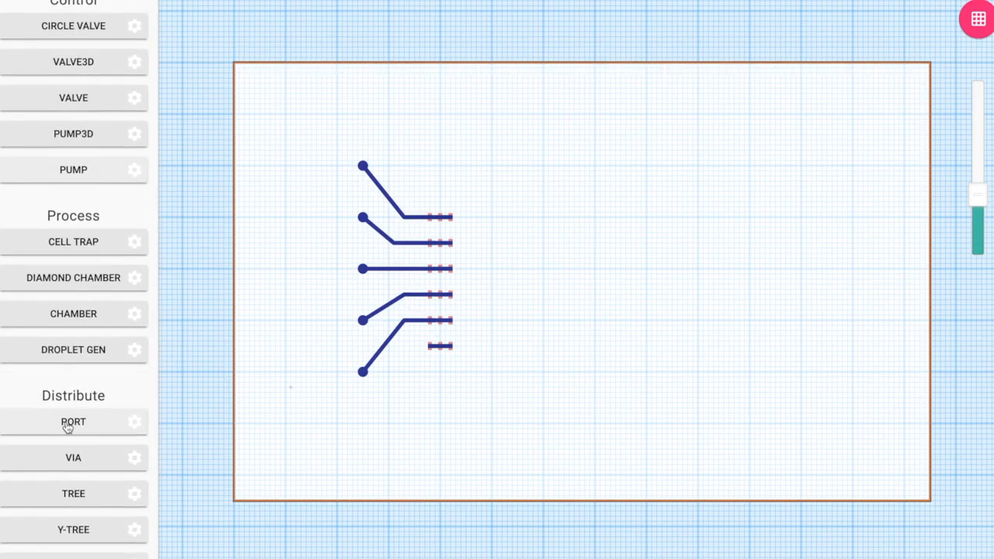
pyautogui.click(67, 426)
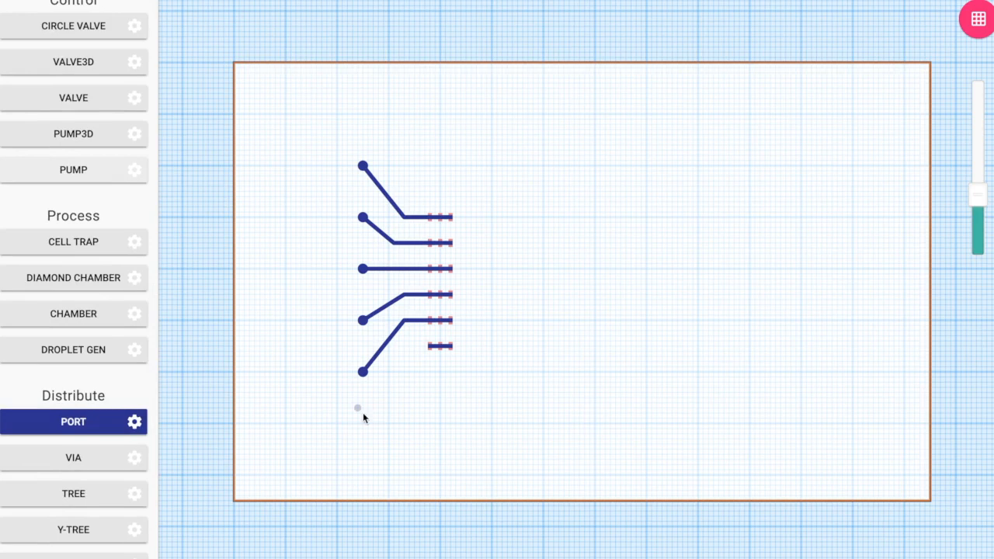
pyautogui.click(492, 398)
pyautogui.press('Escape')
pyautogui.doubleClick(492, 397)
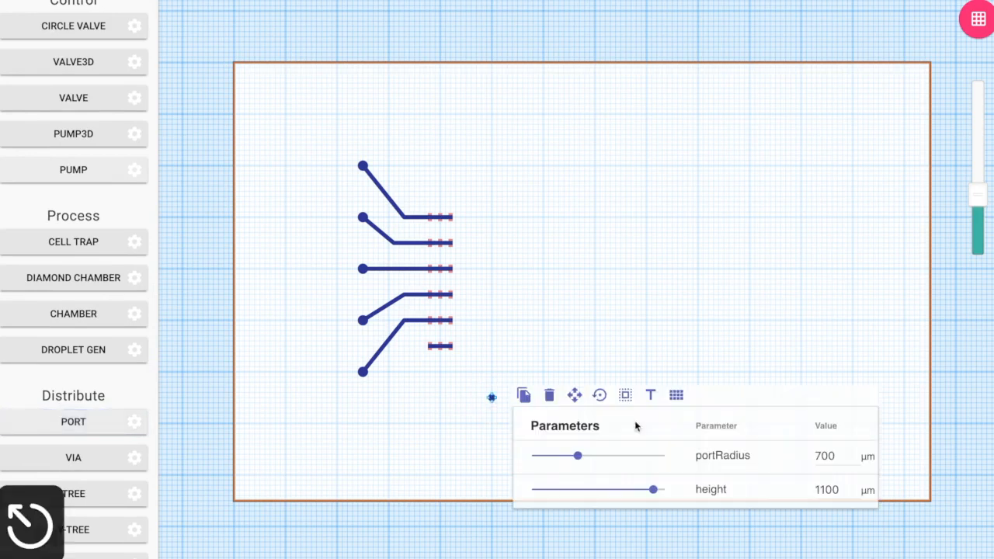
pyautogui.click(750, 458)
pyautogui.write('1000')
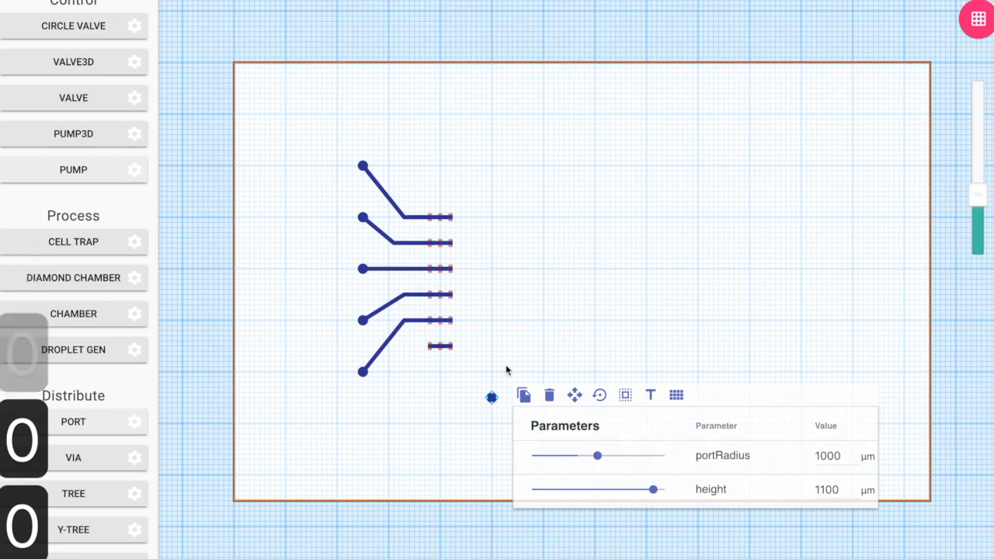
# Step: Draw a connection from the new port running left, straight up, and right into the inlet of the sixth pump
pyautogui.scroll(10, 108, 222)
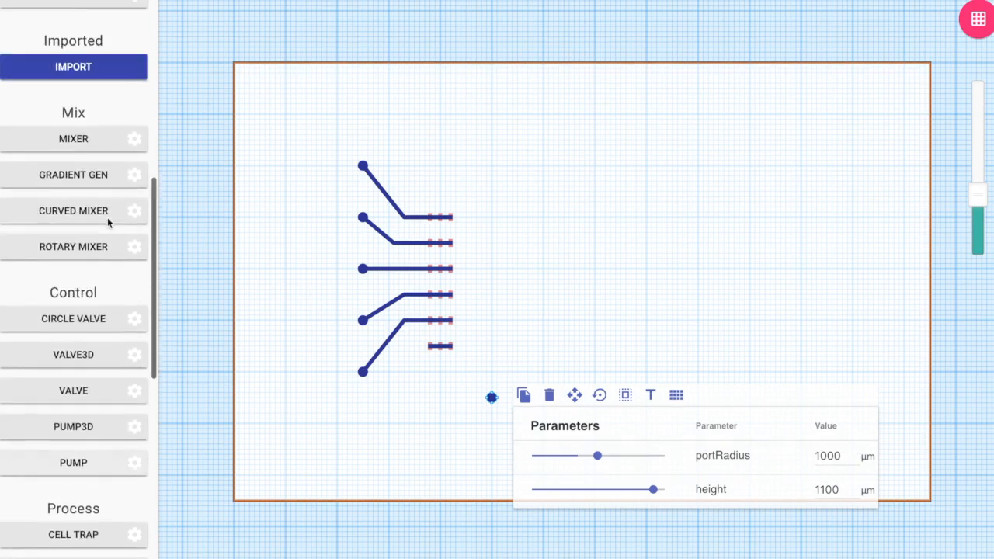
pyautogui.click(98, 133)
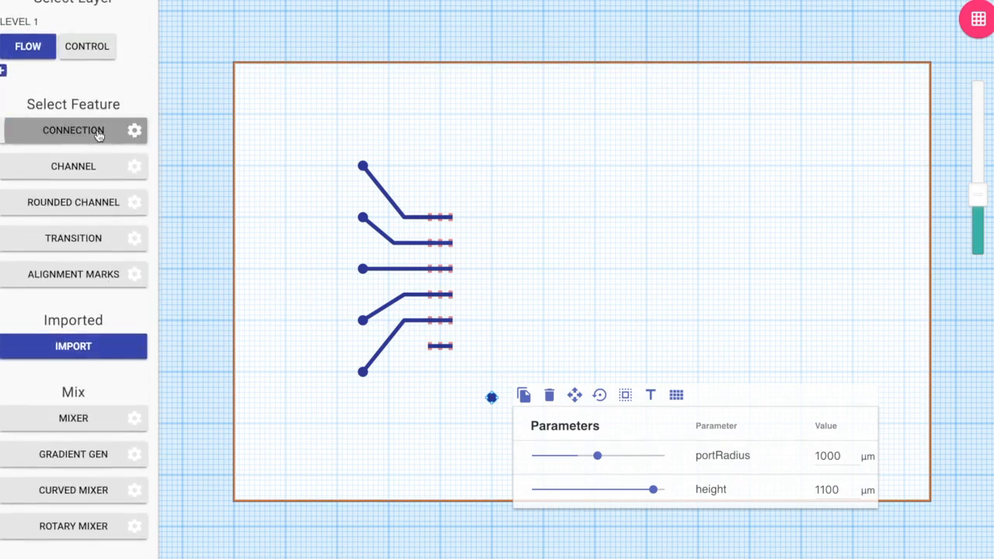
pyautogui.click(491, 398)
pyautogui.click(414, 398)
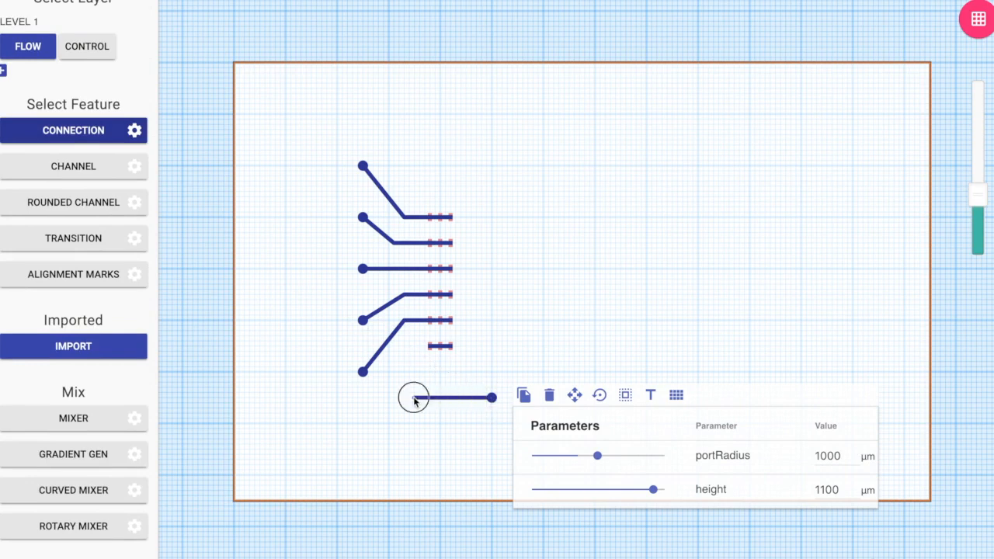
pyautogui.click(414, 347)
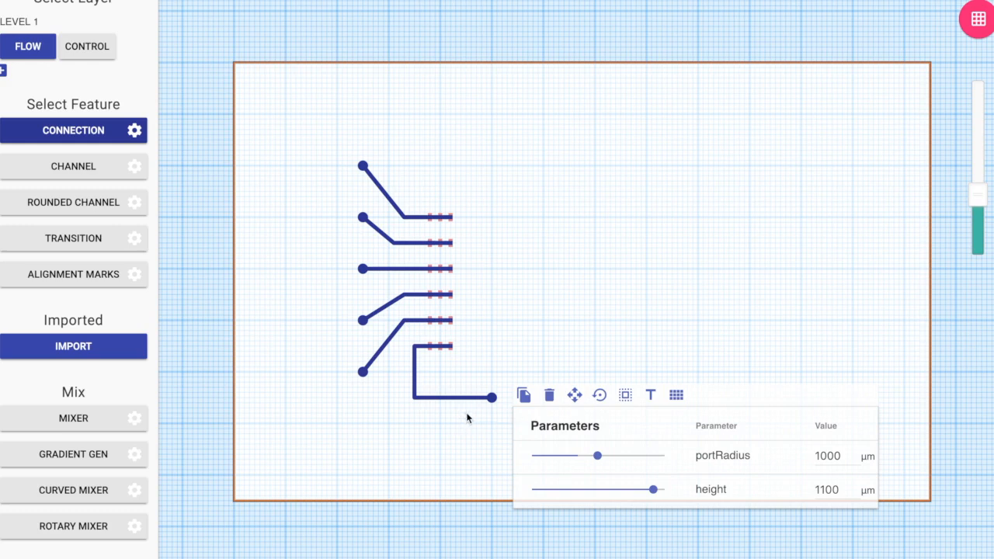
pyautogui.press('Escape')
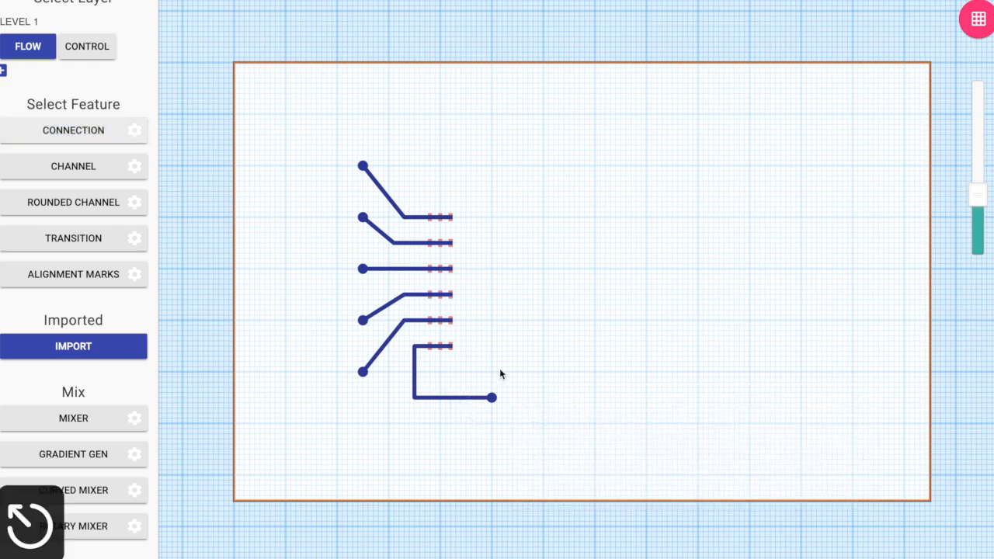
# Step: Draw connections from the third and fourth pump outlets, running horizontally right and angling together at a shared junction point
pyautogui.scroll(3, 101, 357)
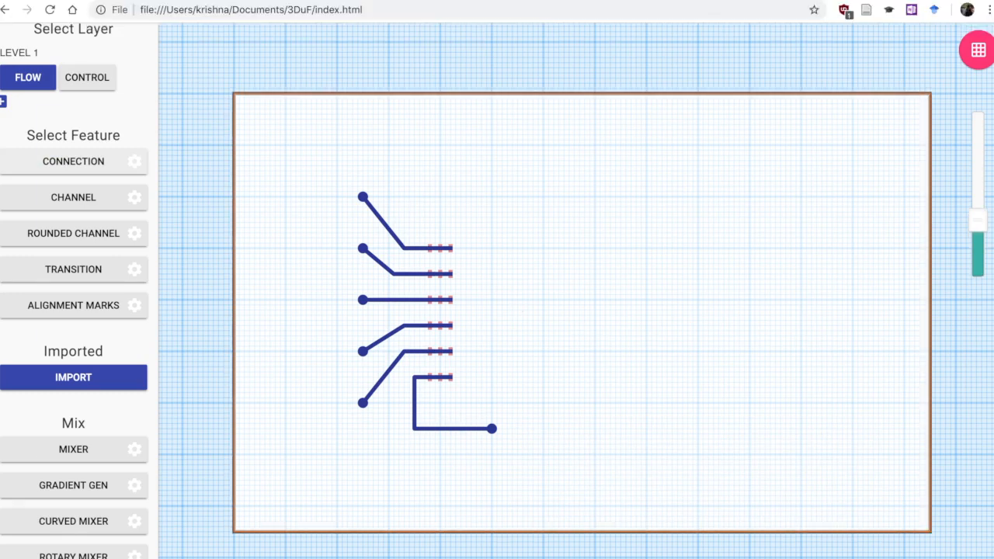
pyautogui.click(75, 377)
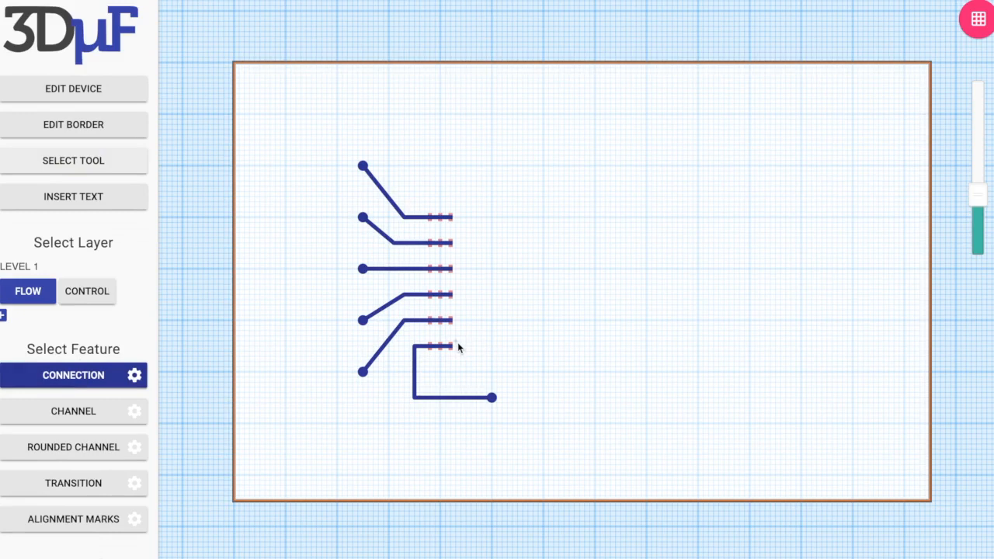
pyautogui.click(449, 268)
pyautogui.click(598, 268)
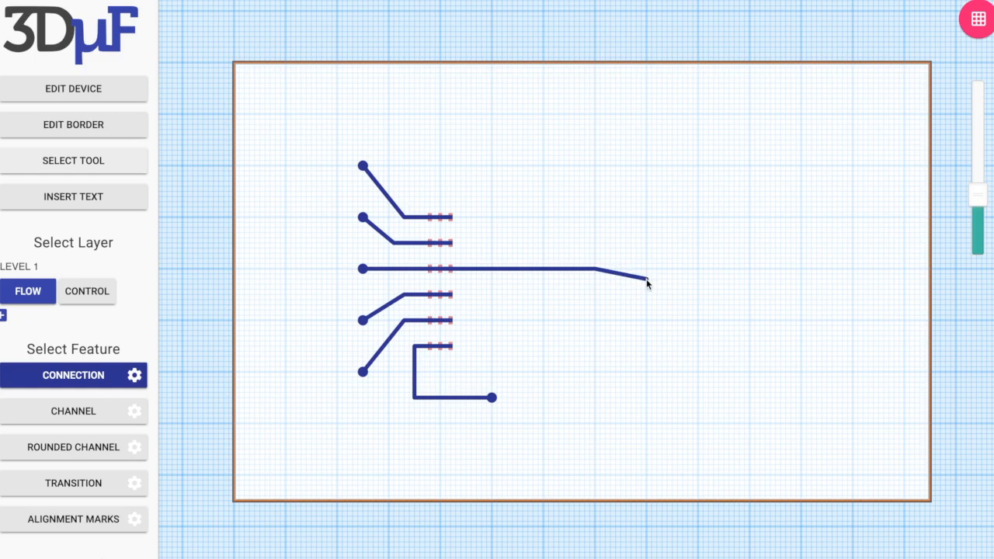
pyautogui.rightClick(646, 279)
pyautogui.click(450, 295)
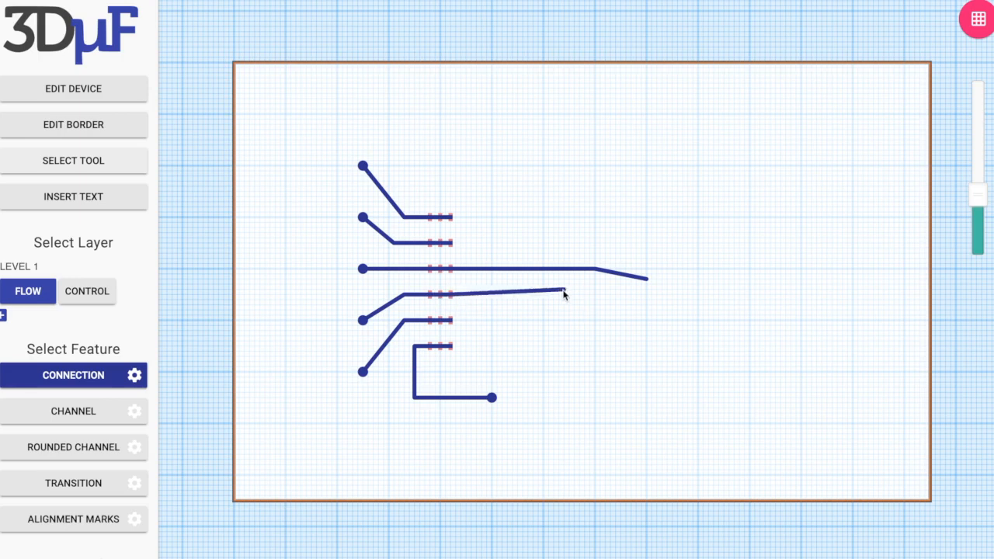
pyautogui.click(635, 296)
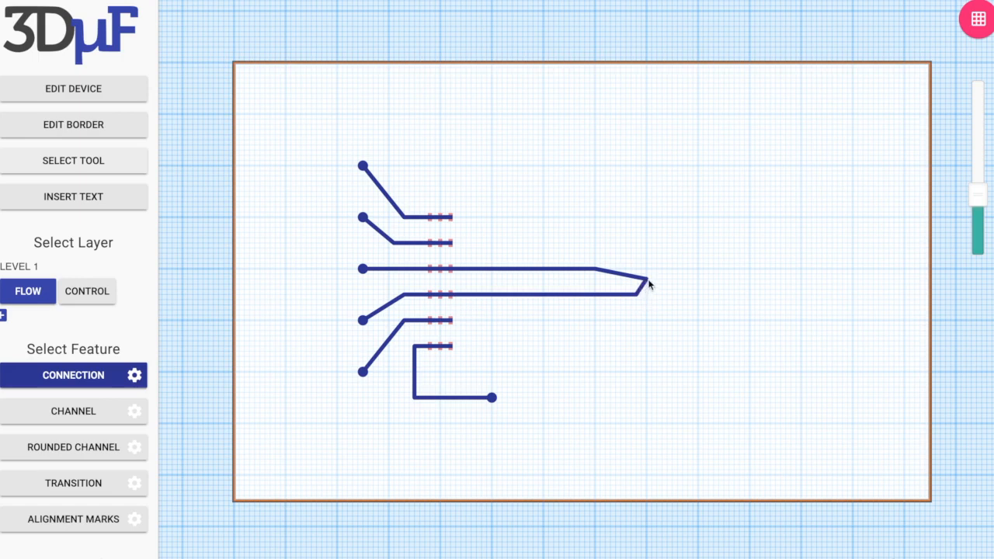
# Step: Draw connections from the fifth and sixth pump outlets, running right and angling up to end just right of the junction, spaced apart
pyautogui.click(451, 325)
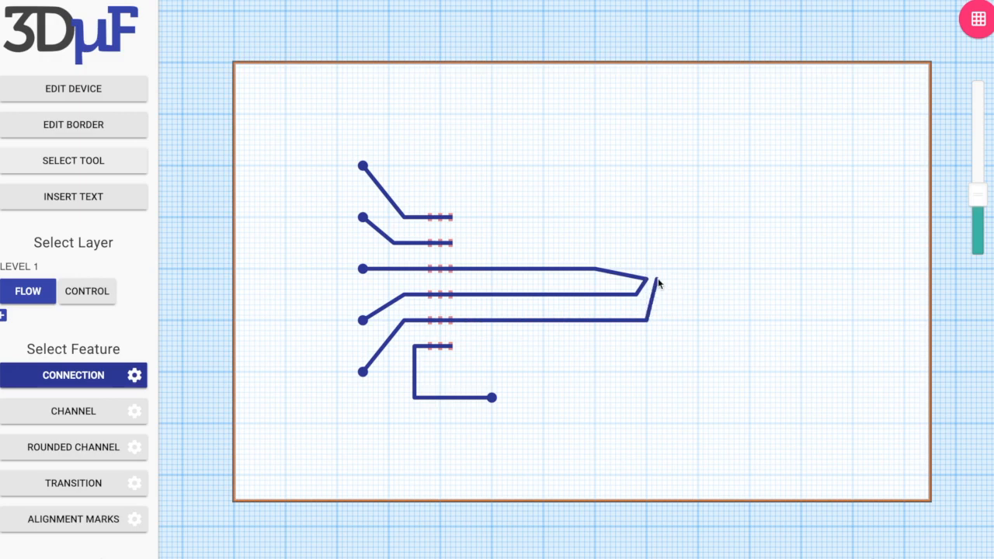
pyautogui.doubleClick(658, 278)
pyautogui.click(451, 347)
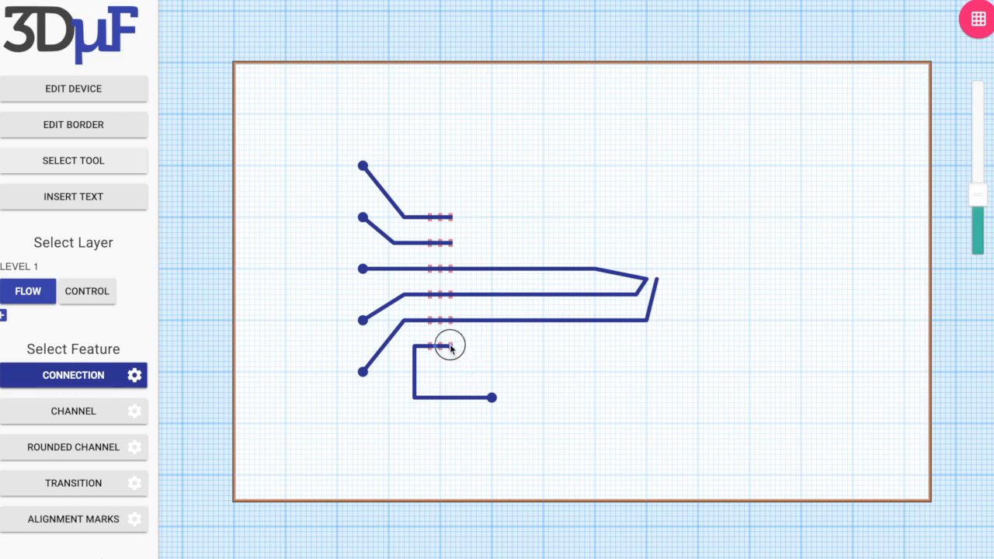
pyautogui.click(648, 347)
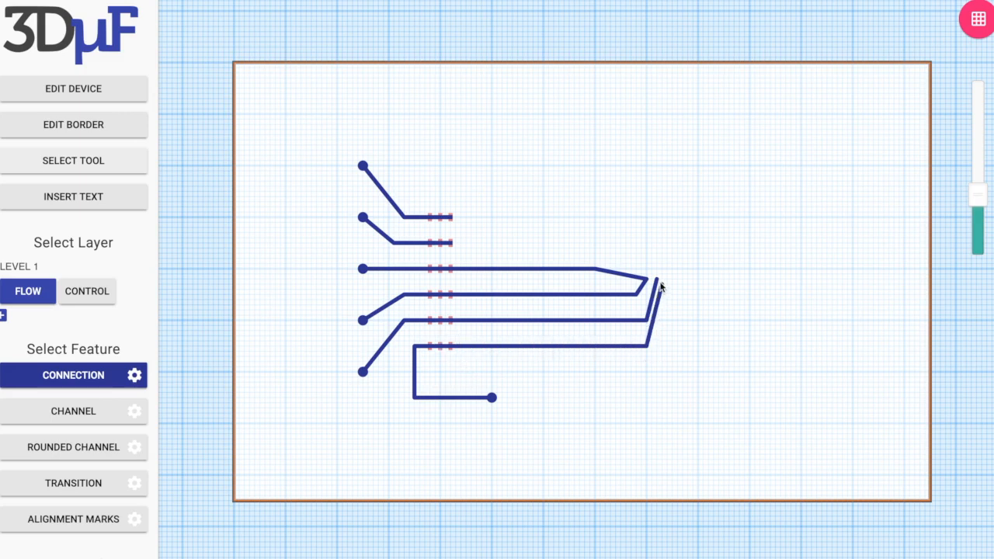
pyautogui.click(663, 284)
pyautogui.click(665, 285)
# Step: Draw connections from the second and first pump outlets, angling down to meet the ends of the fifth and sixth pumps' channels respectively
pyautogui.click(452, 242)
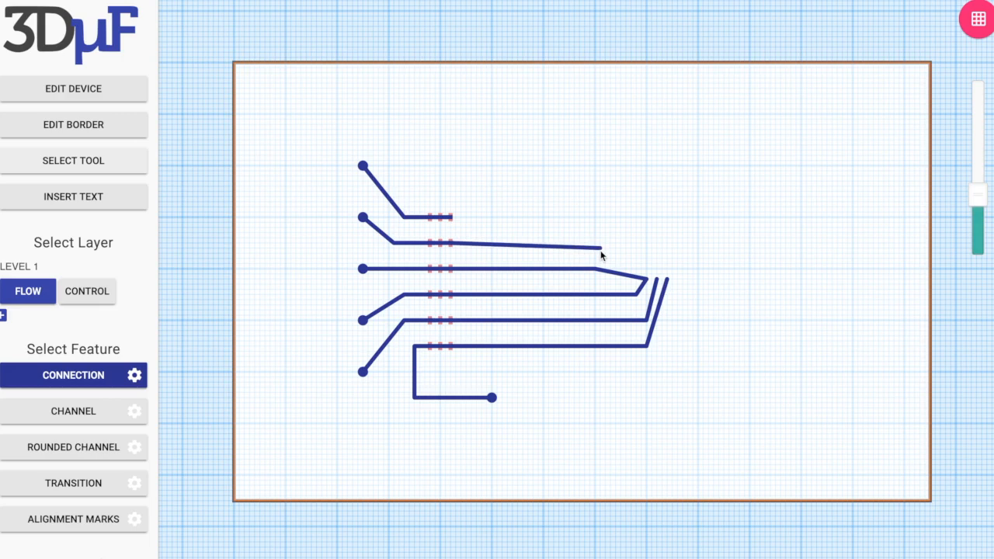
pyautogui.click(646, 244)
pyautogui.doubleClick(657, 280)
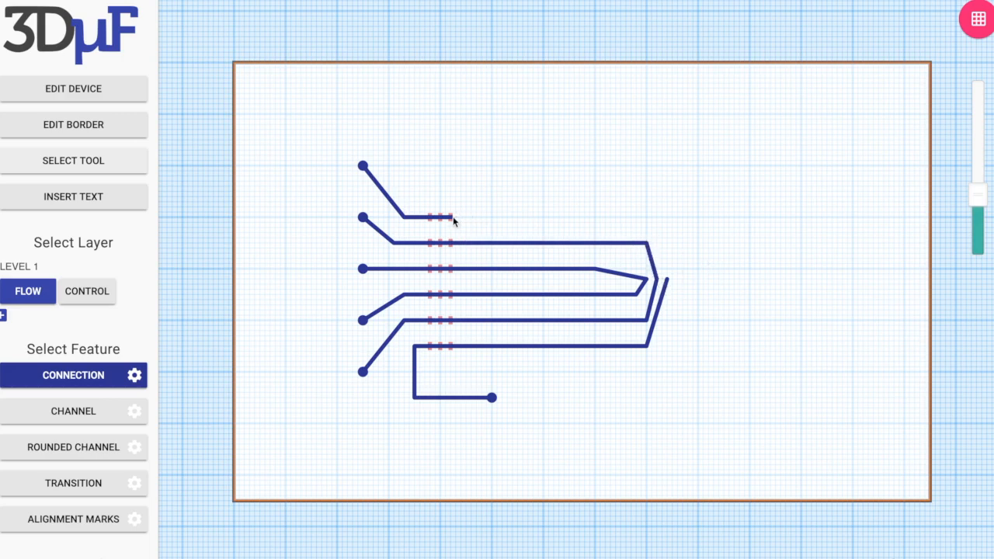
pyautogui.click(648, 217)
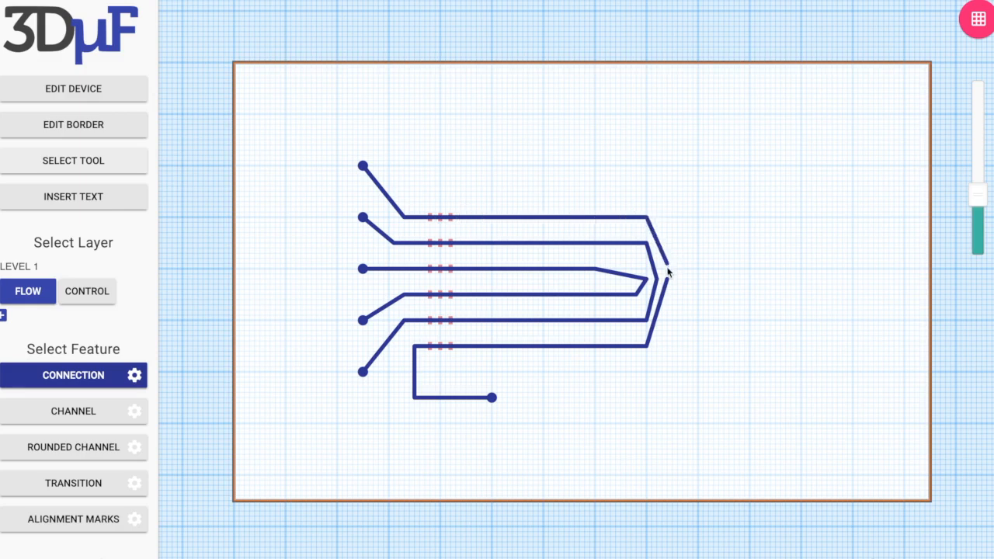
pyautogui.doubleClick(668, 283)
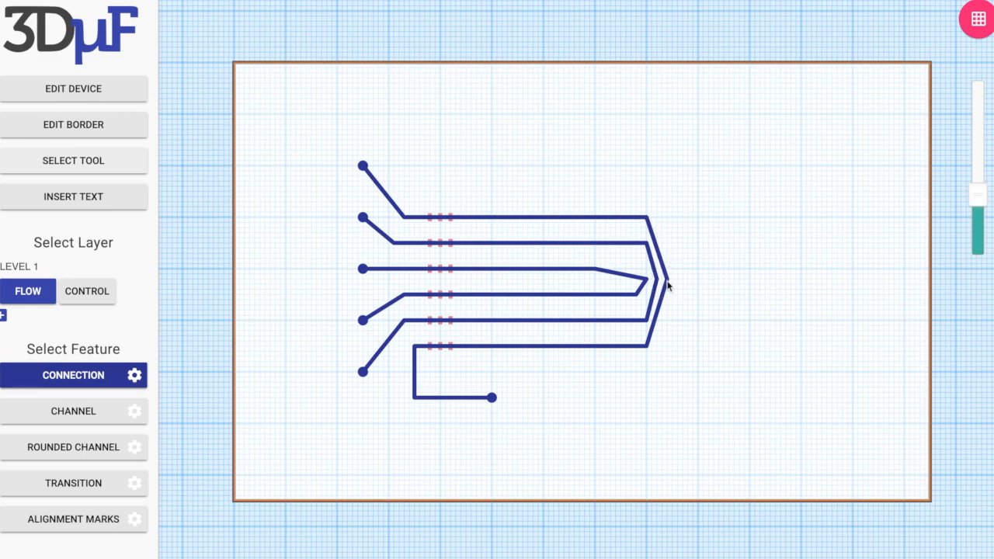
# Step: Draw a common outlet connection from the inner junction through the other two junctions, ending in a short segment angled down to the right
pyautogui.click(648, 279)
pyautogui.click(697, 278)
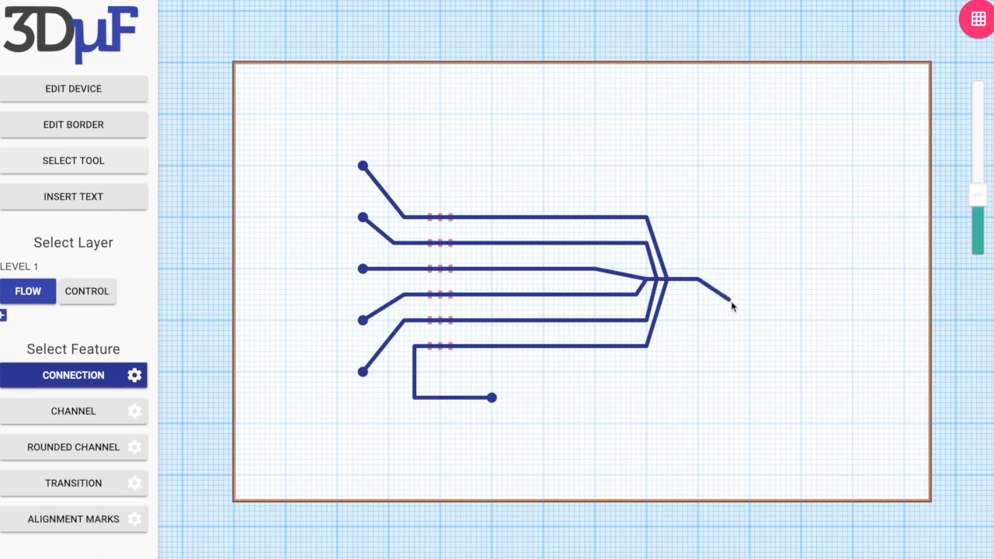
pyautogui.doubleClick(734, 302)
# Step: Import the custom trap's DXF file from the Desktop folder as a feature named SINGLE TRAP
pyautogui.scroll(-3, 101, 328)
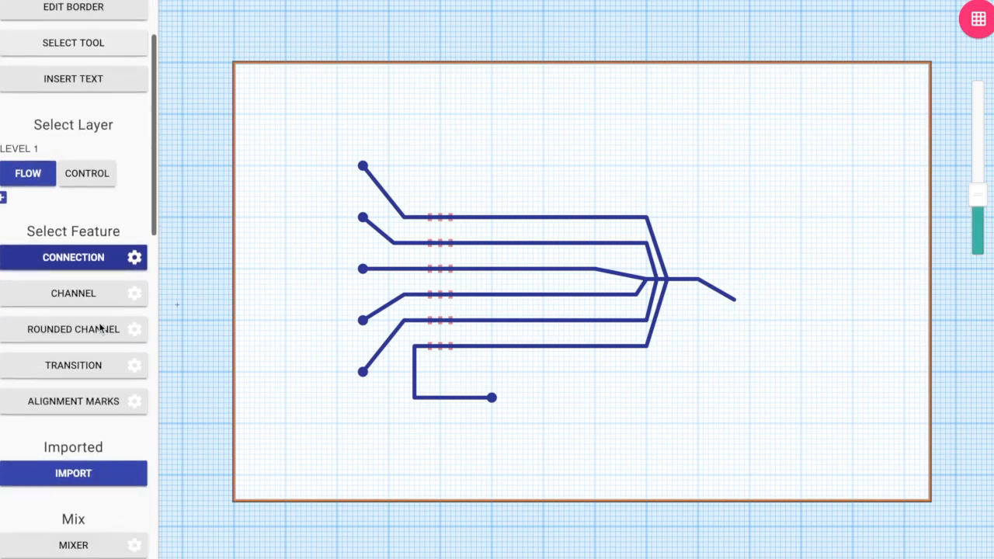
pyautogui.scroll(-6, 93, 365)
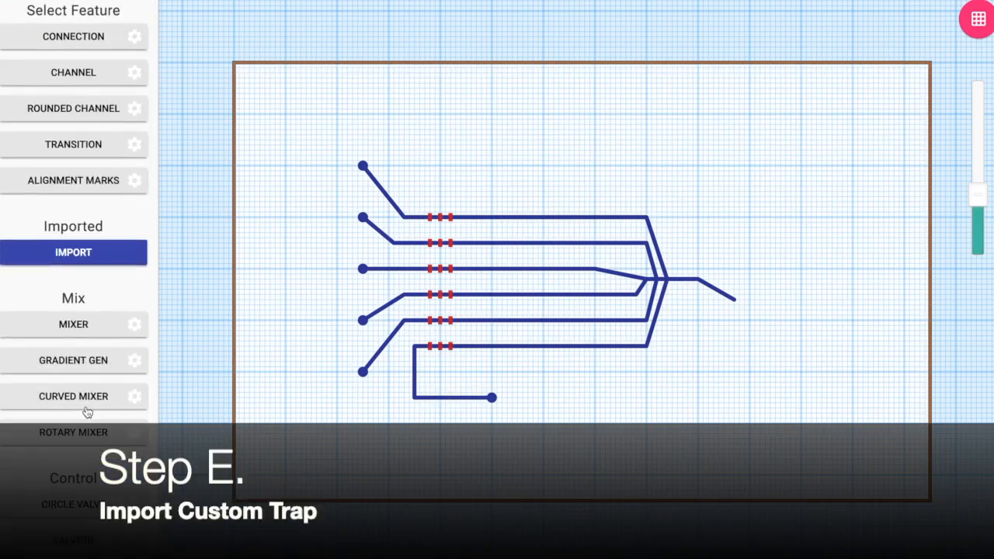
pyautogui.scroll(-1, 87, 404)
pyautogui.click(92, 233)
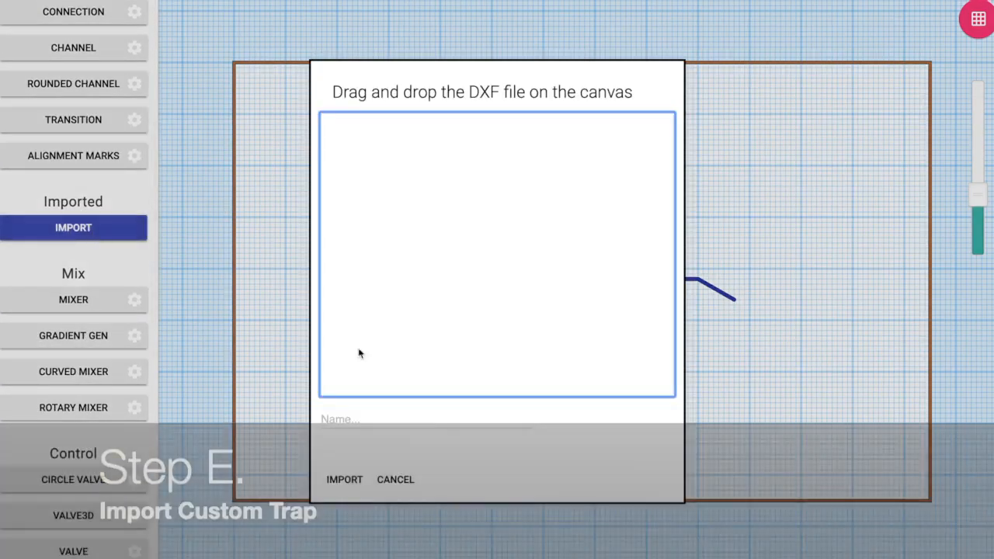
pyautogui.moveTo(776, 553)
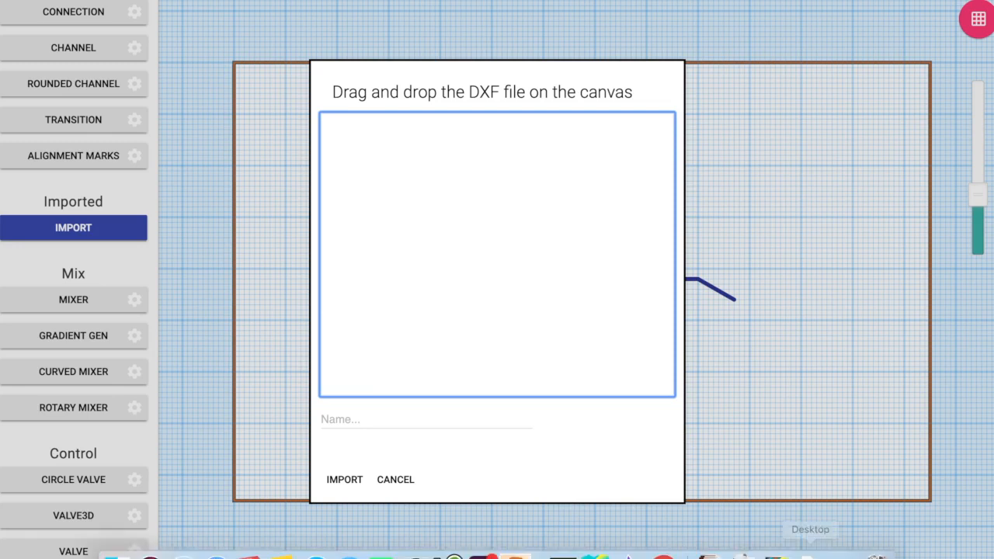
pyautogui.click(776, 553)
pyautogui.moveTo(782, 459); pyautogui.dragTo(563, 301)
pyautogui.click(391, 419)
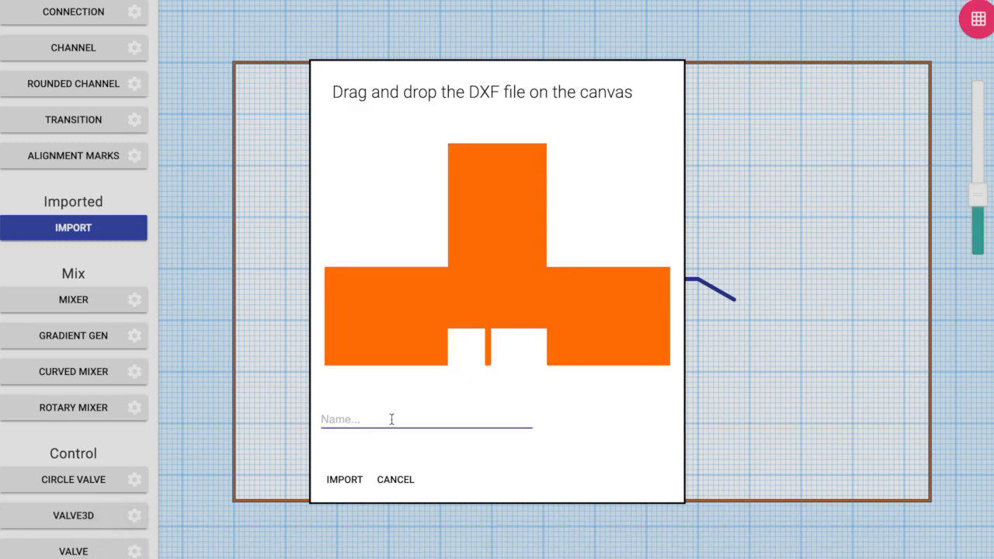
pyautogui.write('Sin')
pyautogui.write('NGLE TRAP')
pyautogui.click(344, 479)
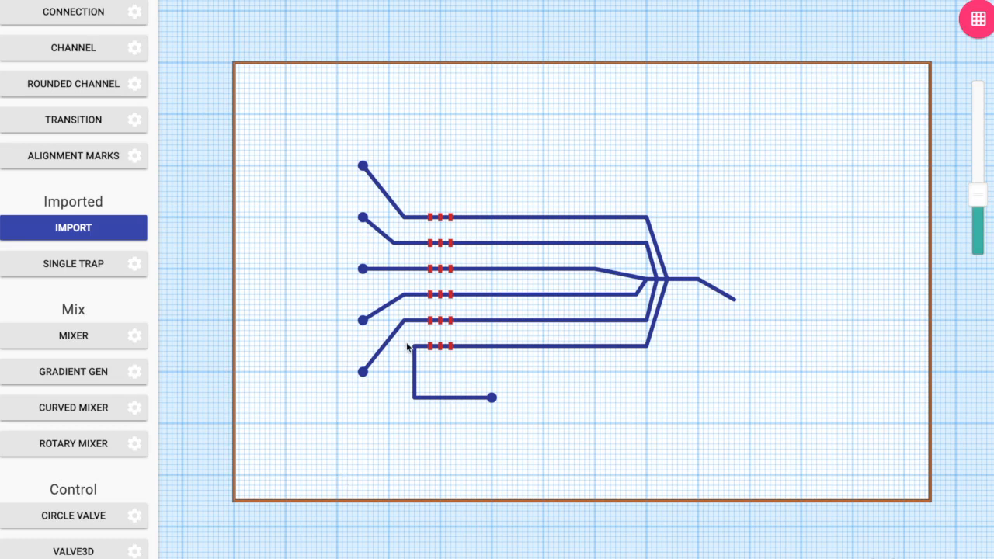
# Step: Place a SINGLE TRAP at the free end of the common outlet channel
pyautogui.click(100, 266)
pyautogui.scroll(4, 739, 307)
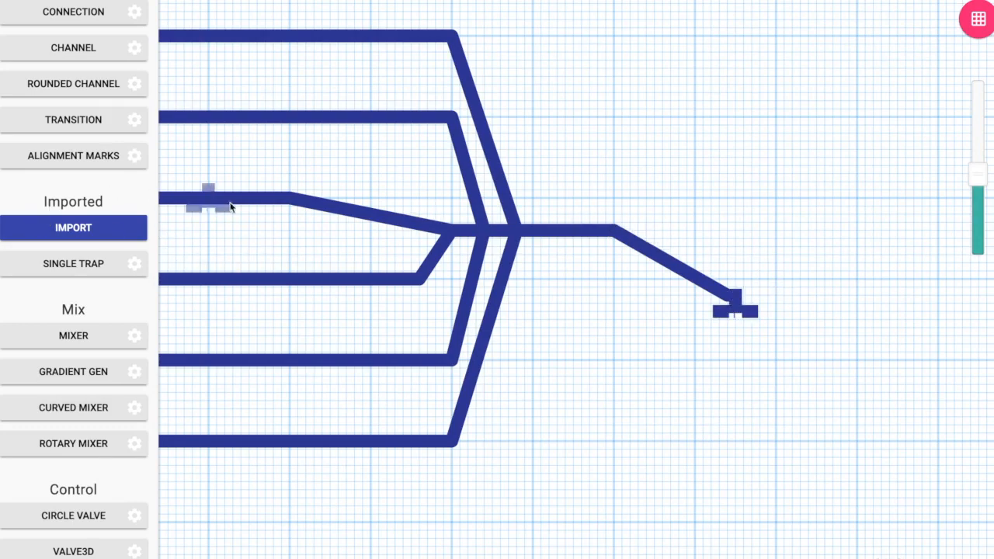
# Step: Configure a diamond chamber with a length of 19660 µm, a width of 4440 µm and a height of 100 µm
pyautogui.scroll(-2, 254, 211)
pyautogui.scroll(-4, 254, 210)
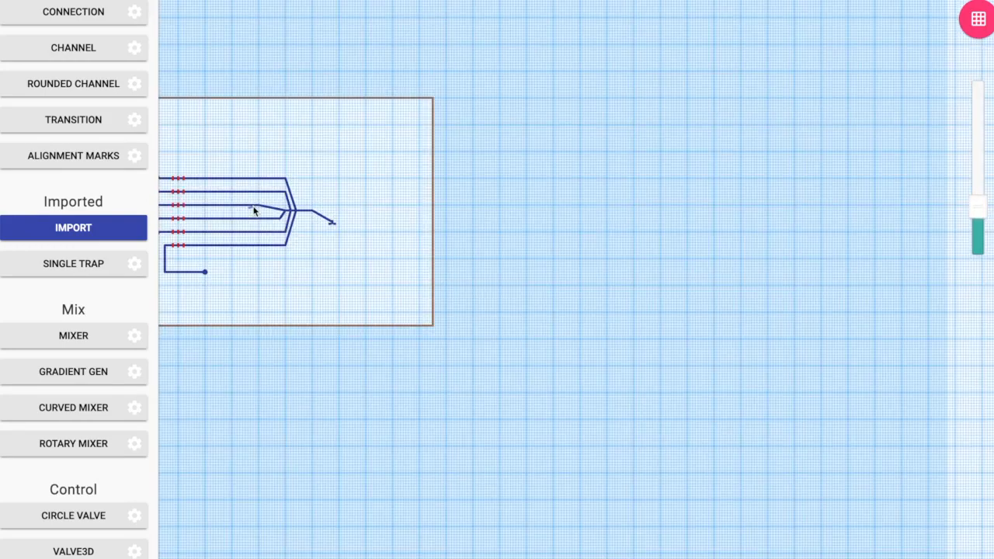
pyautogui.press('f')
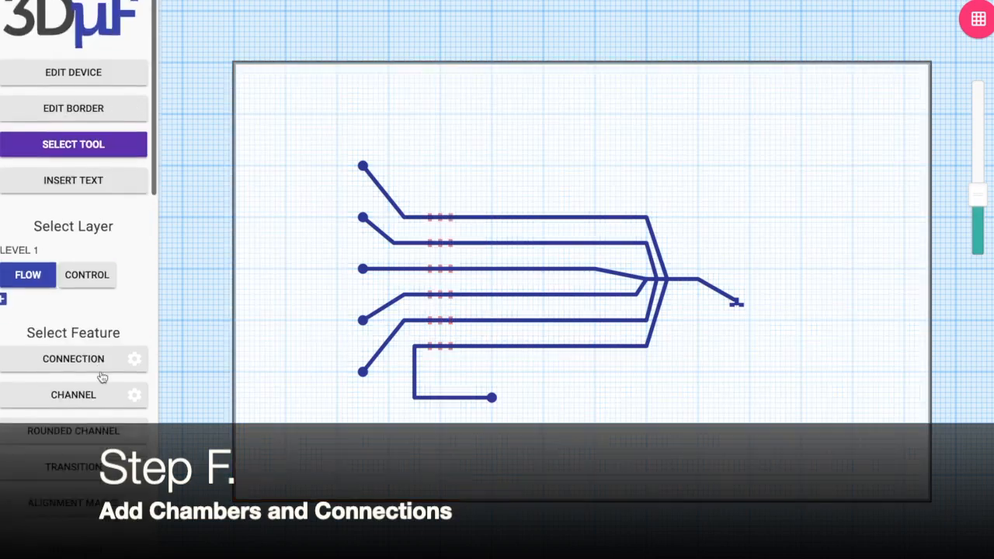
pyautogui.scroll(-7, 102, 377)
pyautogui.scroll(-7, 101, 376)
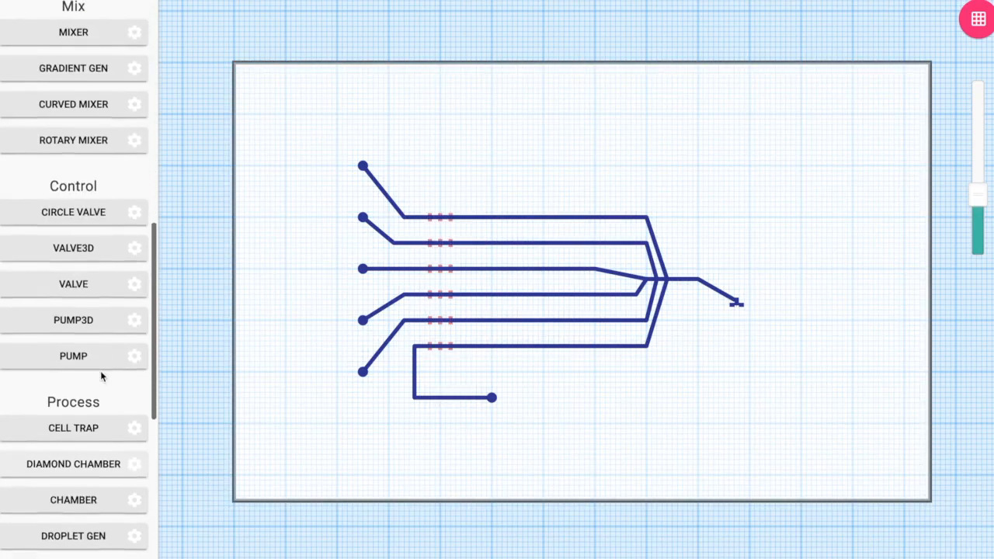
pyautogui.scroll(-3, 101, 378)
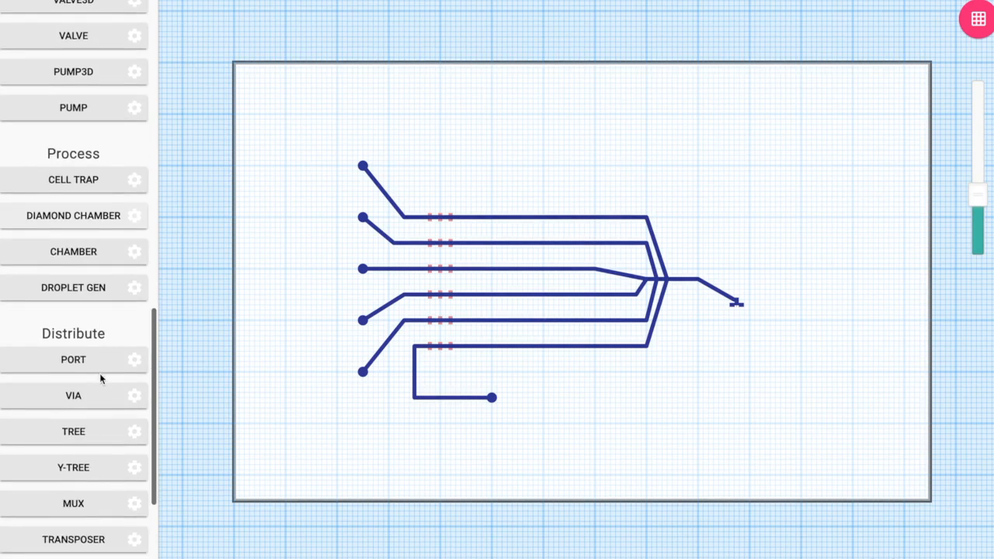
pyautogui.click(140, 218)
pyautogui.click(137, 217)
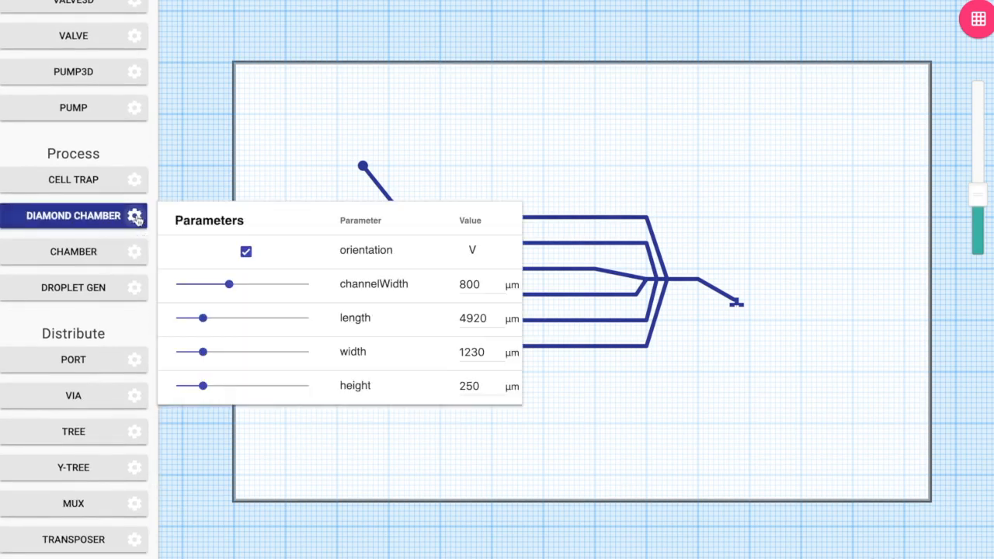
pyautogui.doubleClick(474, 318)
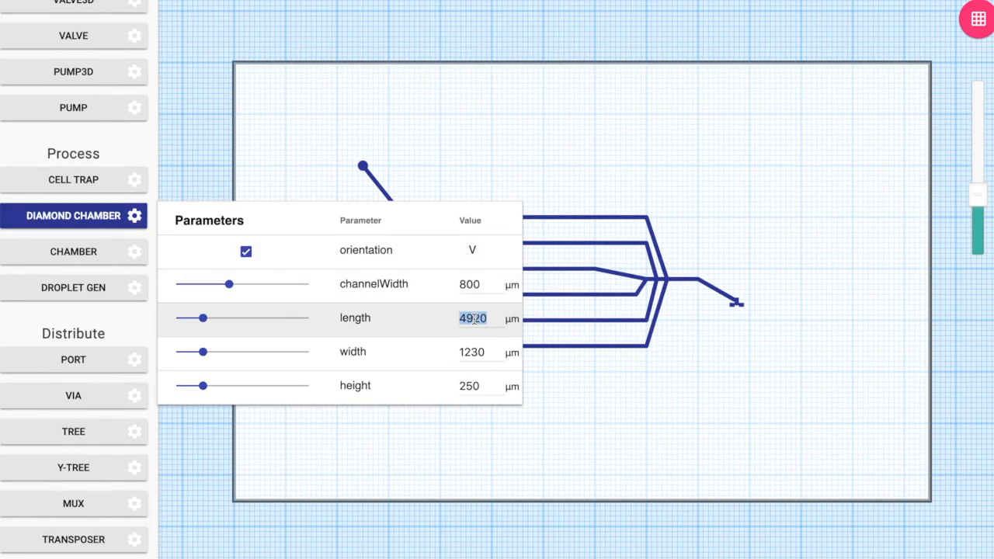
pyautogui.write('19660')
pyautogui.press('Tab')
pyautogui.press('Tab')
pyautogui.write('4440')
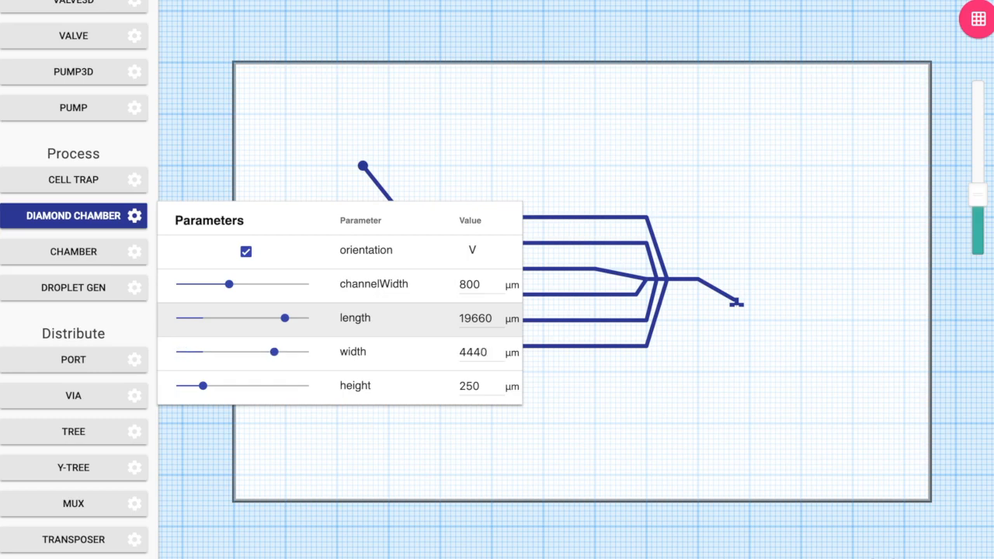
pyautogui.press('Tab')
pyautogui.press('Tab')
pyautogui.write('100')
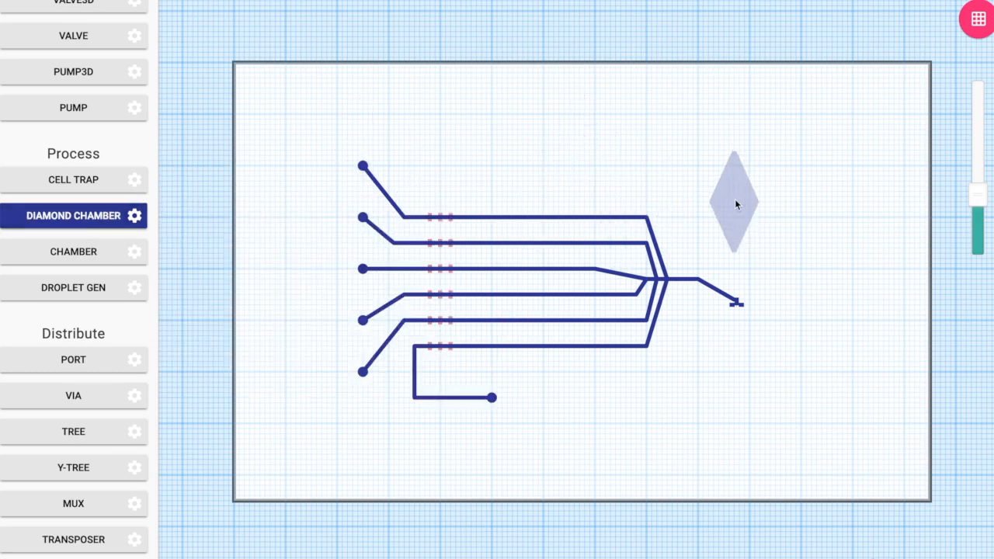
# Step: Turn off the automatic grid and set the grid spacing to 500 µm
pyautogui.scroll(4, 735, 204)
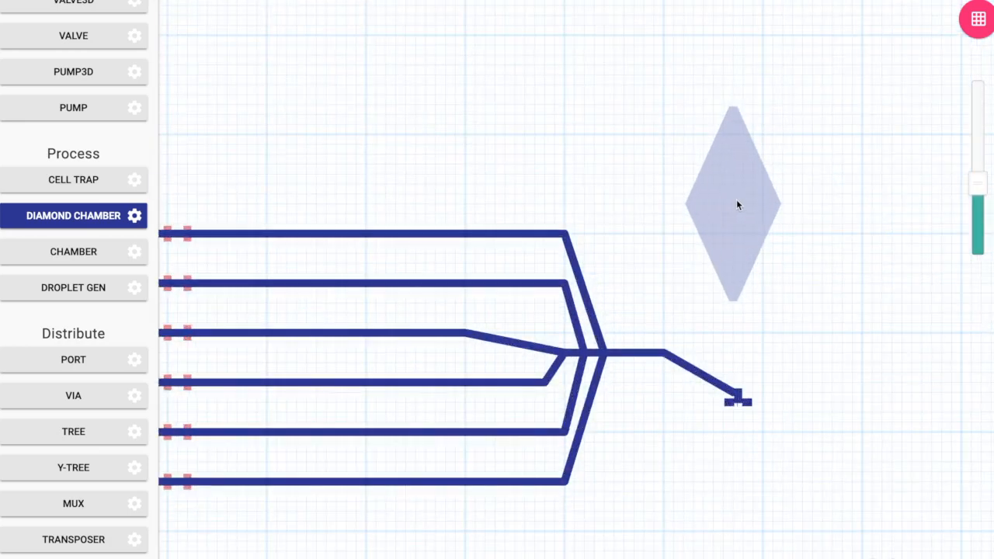
pyautogui.scroll(4, 737, 204)
pyautogui.scroll(-3, 738, 203)
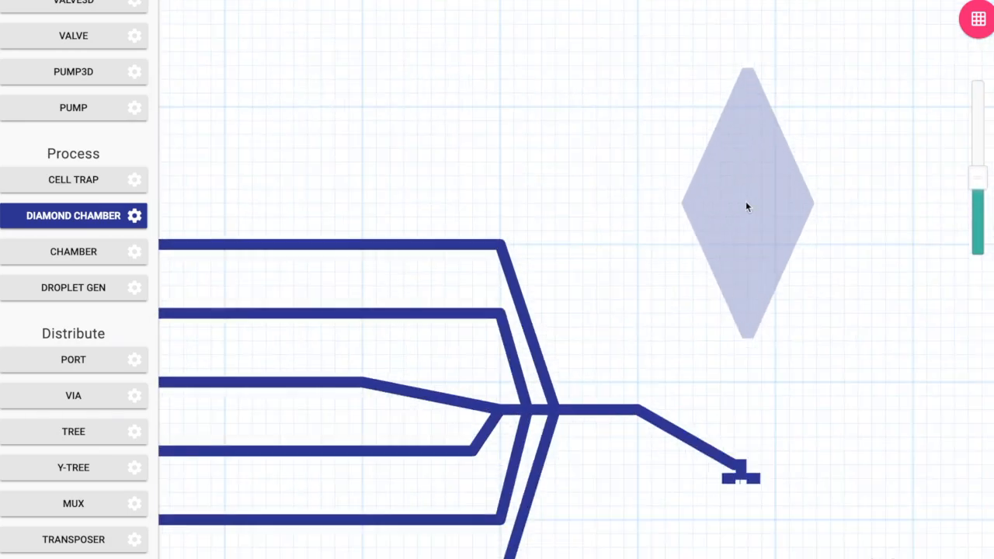
pyautogui.click(977, 30)
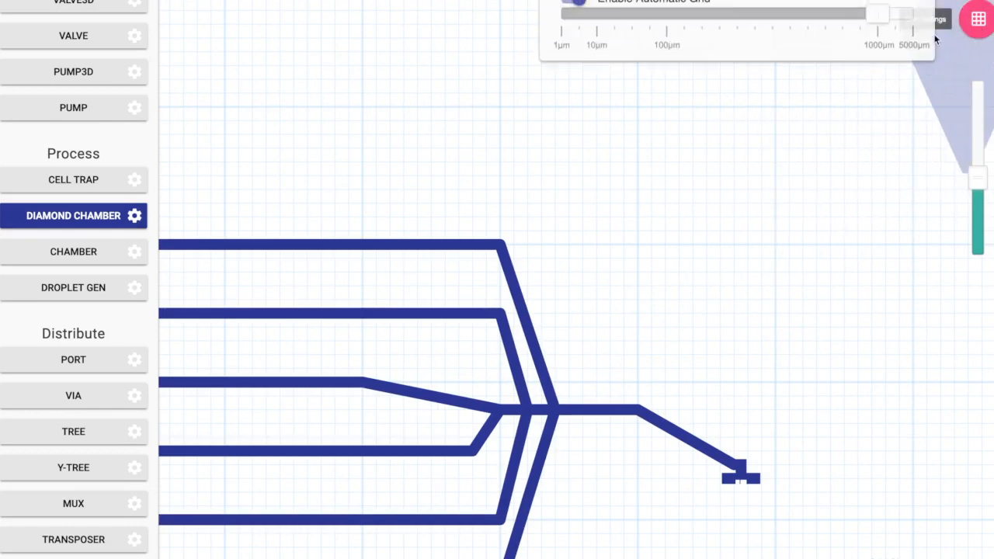
pyautogui.click(579, 11)
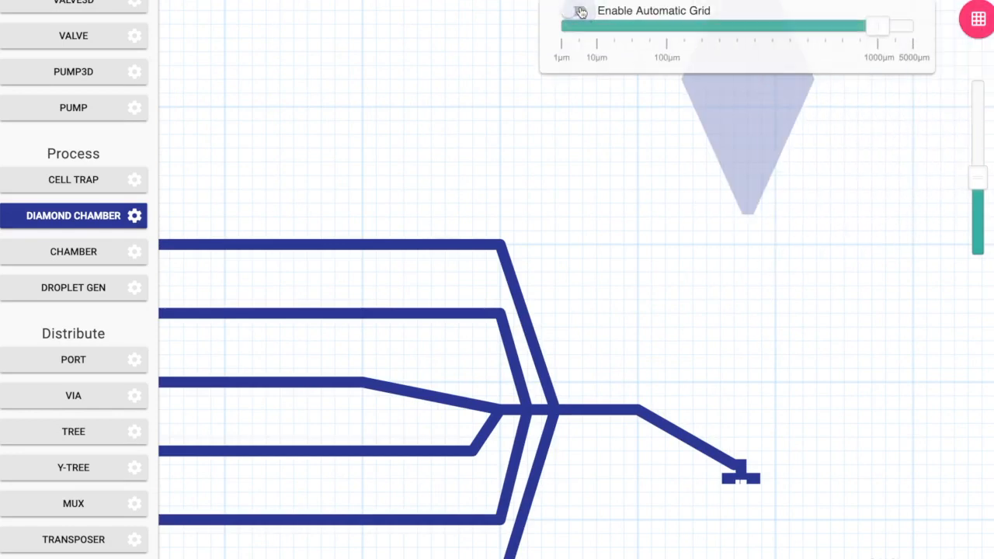
pyautogui.moveTo(879, 31); pyautogui.dragTo(761, 31)
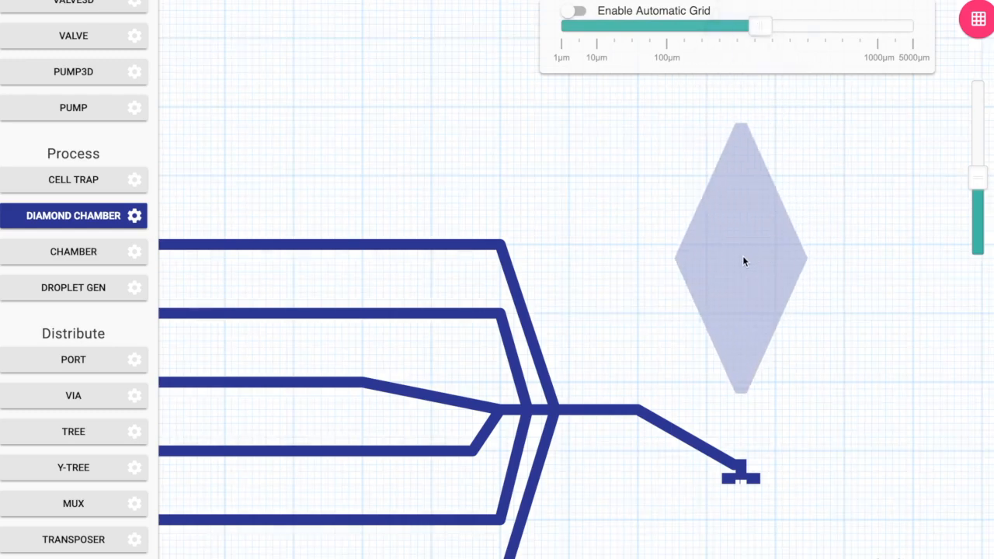
# Step: Place the diamond chamber upright directly above the single trap and close the grid settings
pyautogui.click(741, 183)
pyautogui.scroll(-5, 741, 184)
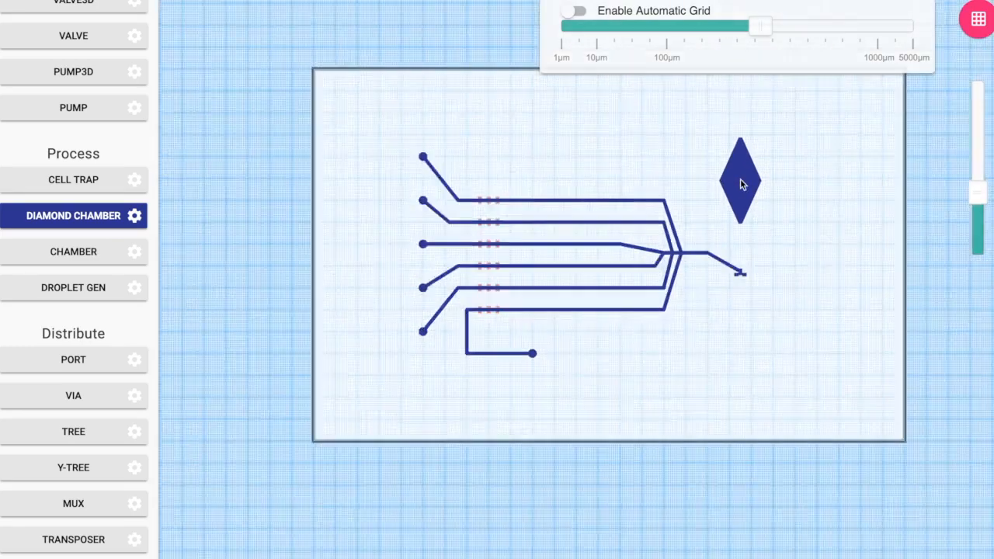
pyautogui.scroll(-1, 740, 183)
pyautogui.scroll(3, 740, 183)
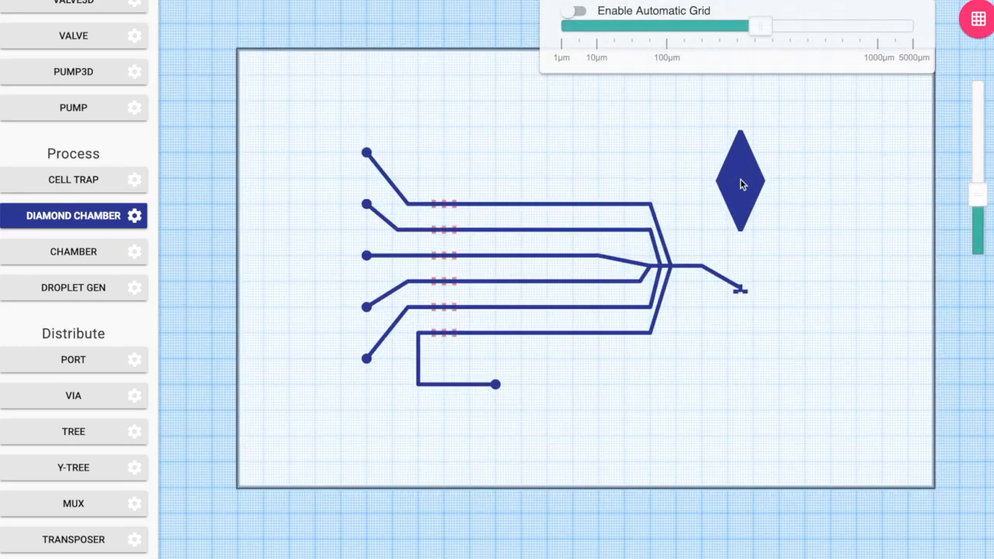
pyautogui.press('f')
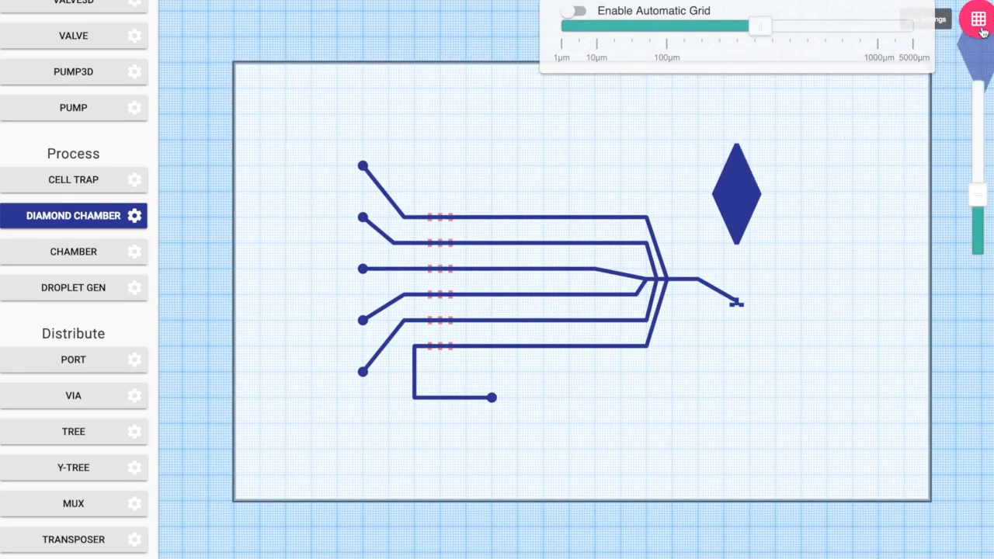
pyautogui.press('Escape')
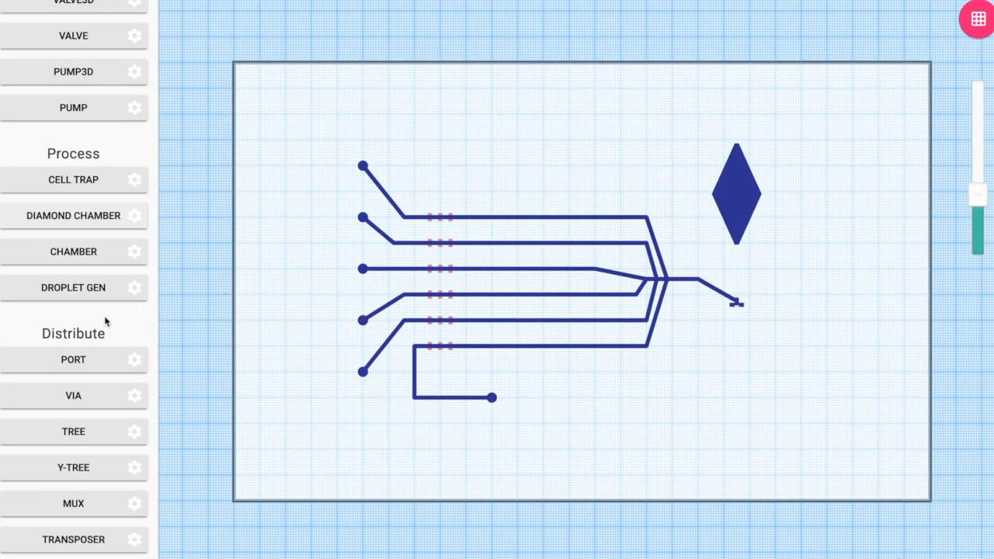
# Step: Configure a chamber 12500 µm wide, 6500 µm long and 100 µm high, and place it directly below the single trap
pyautogui.scroll(-1, 106, 320)
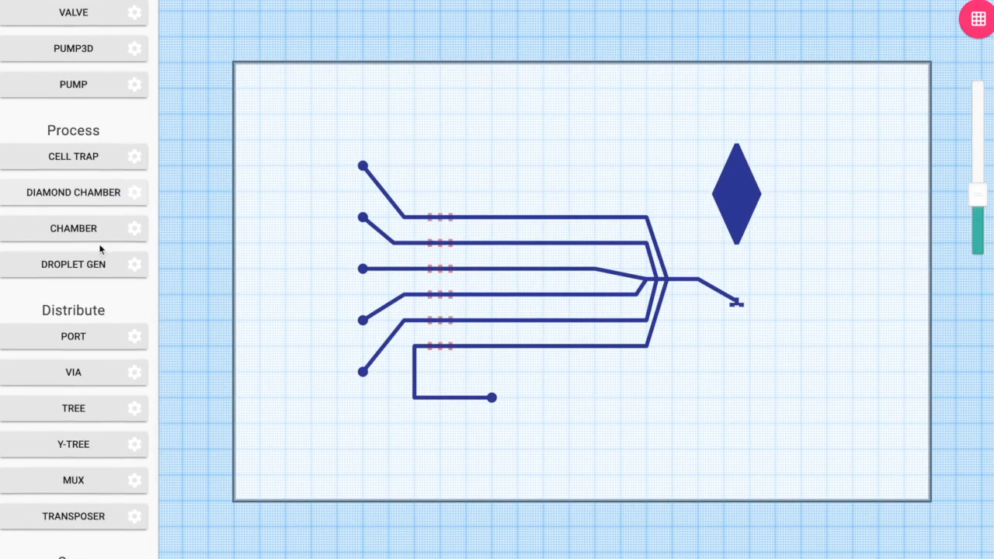
pyautogui.click(133, 230)
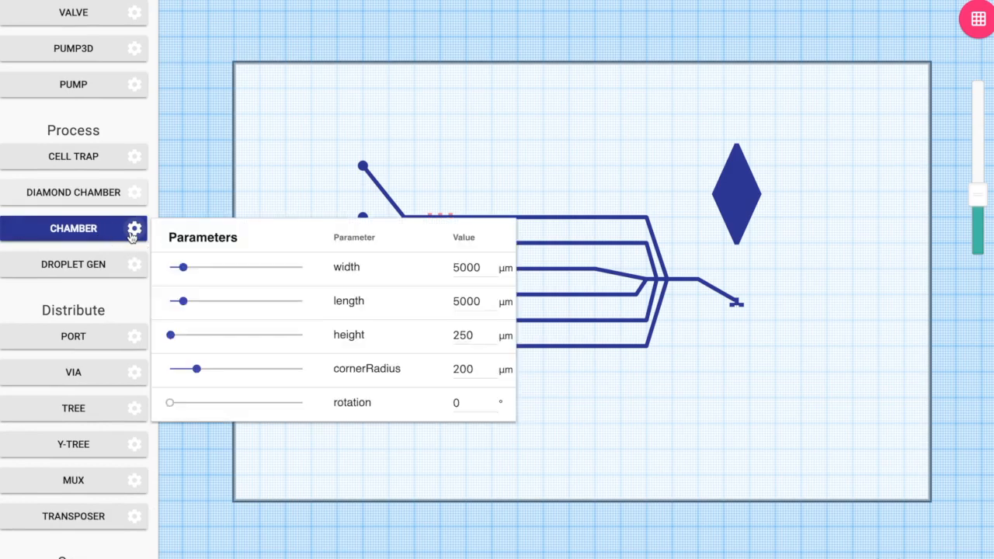
pyautogui.doubleClick(460, 267)
pyautogui.write('12500')
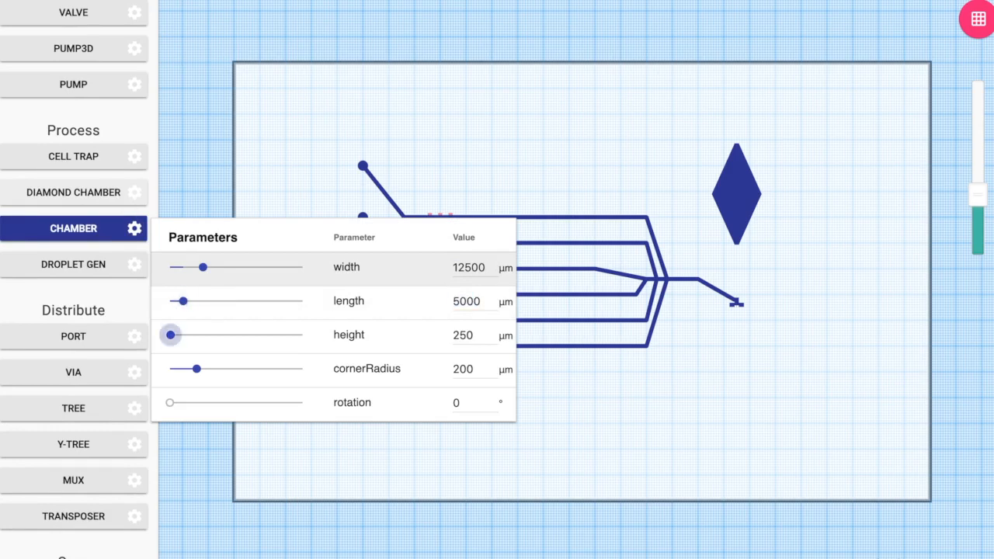
pyautogui.doubleClick(463, 301)
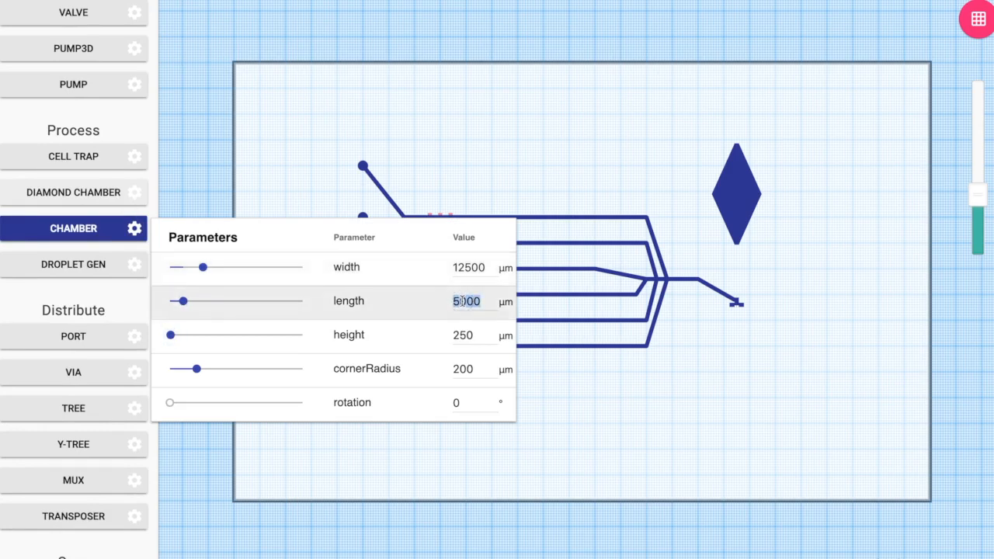
pyautogui.write('6500')
pyautogui.doubleClick(463, 335)
pyautogui.write('100')
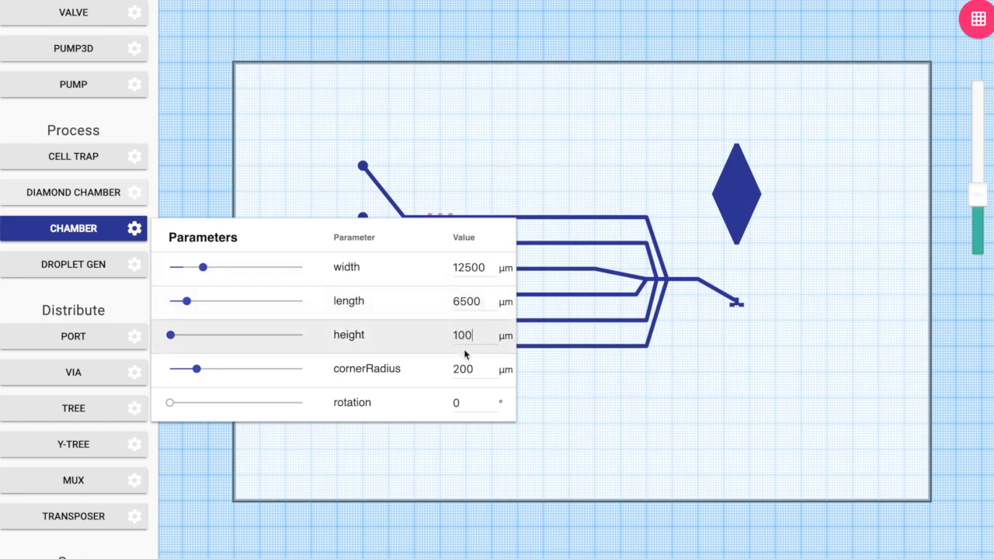
pyautogui.click(134, 228)
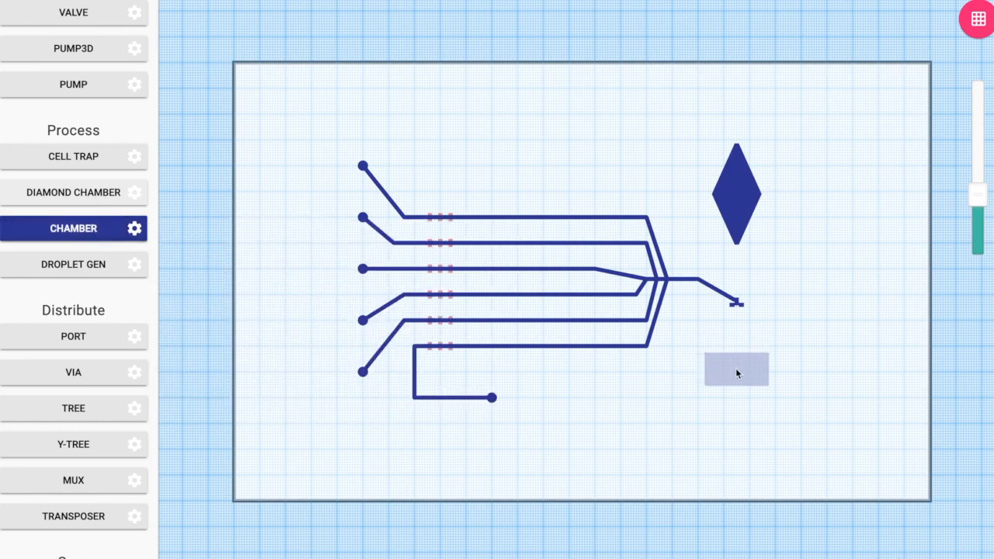
pyautogui.click(737, 382)
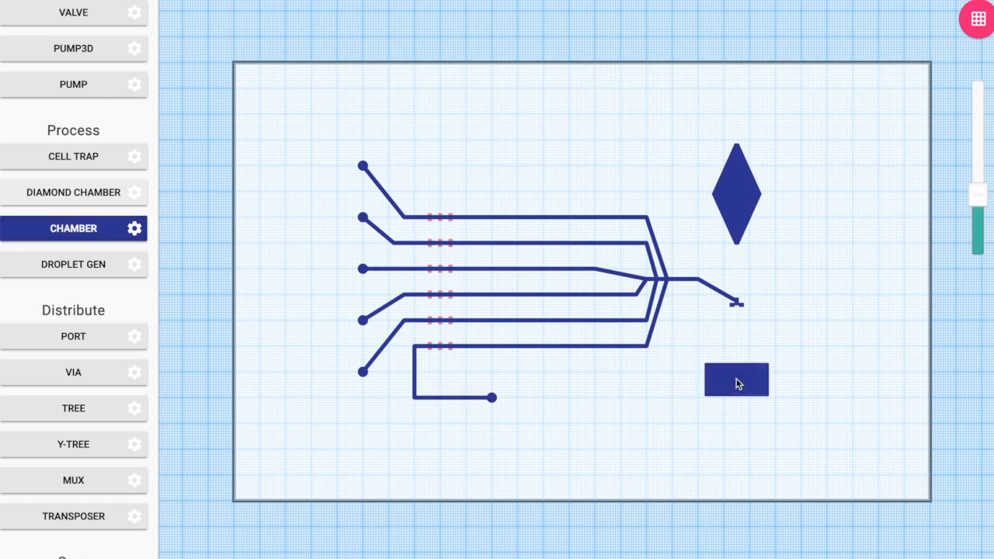
pyautogui.press('Escape')
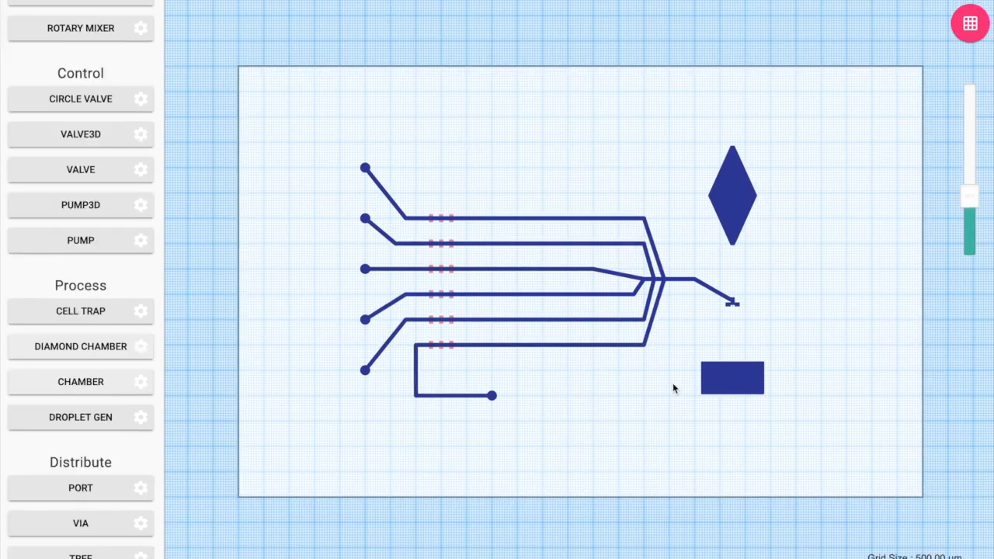
# Step: Draw a connection from the single trap's left arm, running outward, down and back in to the rectangular chamber's left side
pyautogui.scroll(8, 112, 248)
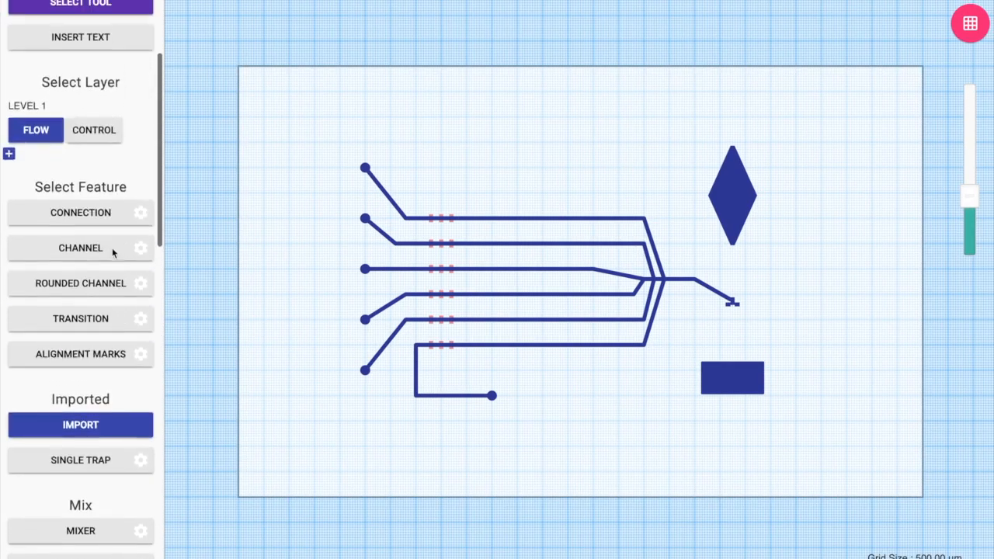
pyautogui.click(89, 212)
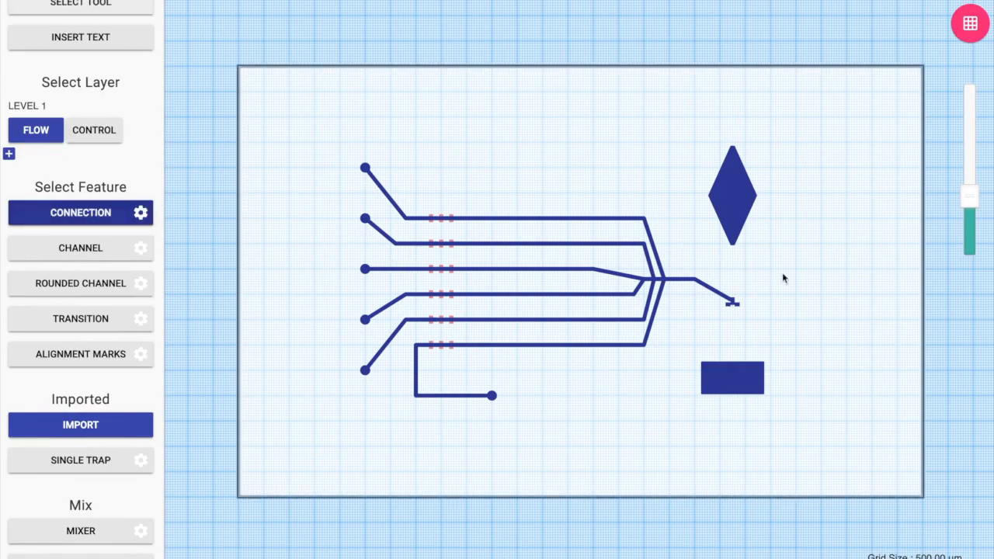
pyautogui.scroll(3, 734, 250)
pyautogui.scroll(-3, 735, 250)
pyautogui.scroll(3, 734, 249)
pyautogui.scroll(-4, 734, 250)
pyautogui.scroll(4, 724, 439)
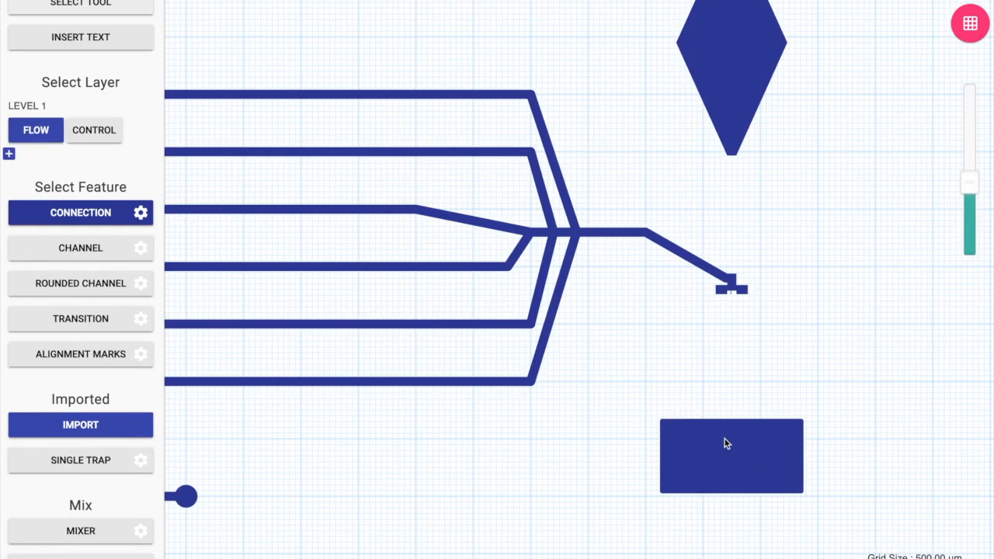
pyautogui.click(719, 293)
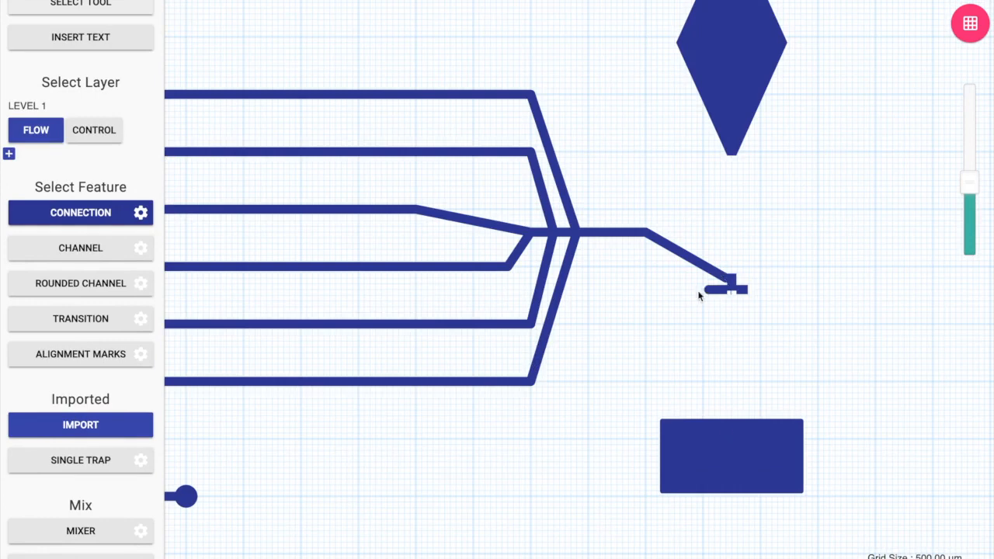
pyautogui.click(619, 291)
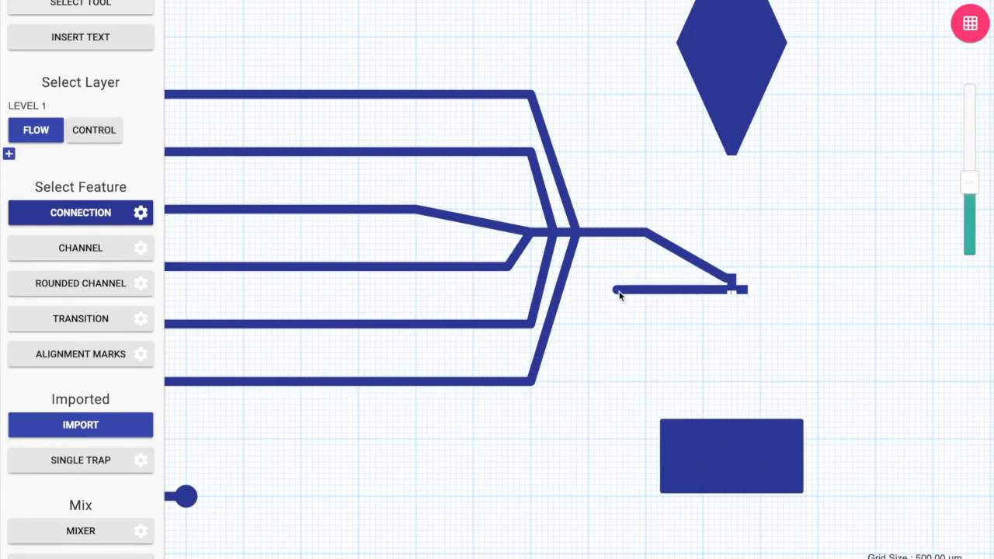
pyautogui.click(617, 463)
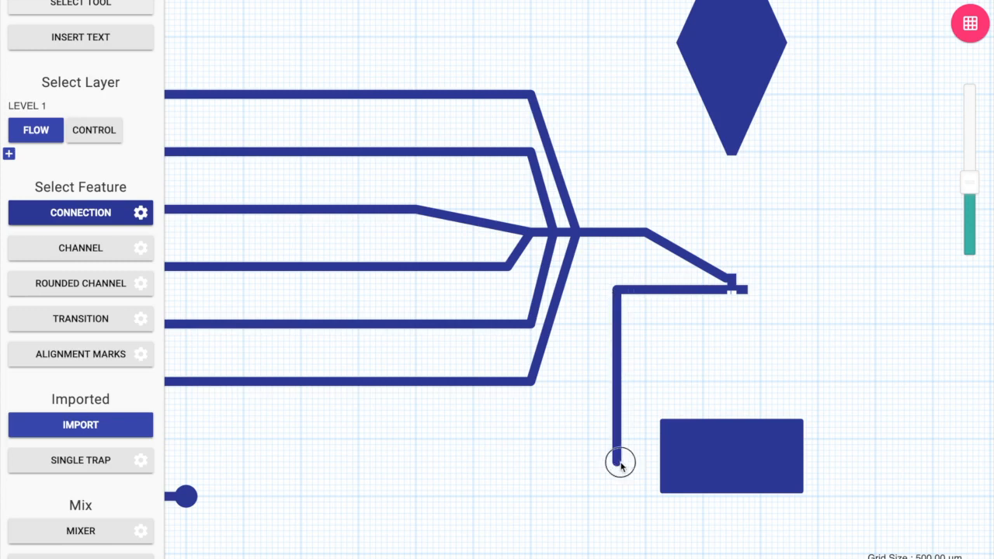
pyautogui.click(661, 465)
# Step: Connect the trap's right arm around to the rectangular chamber's right side, and the trap's top straight up to the diamond chamber's lower tip
pyautogui.click(865, 295)
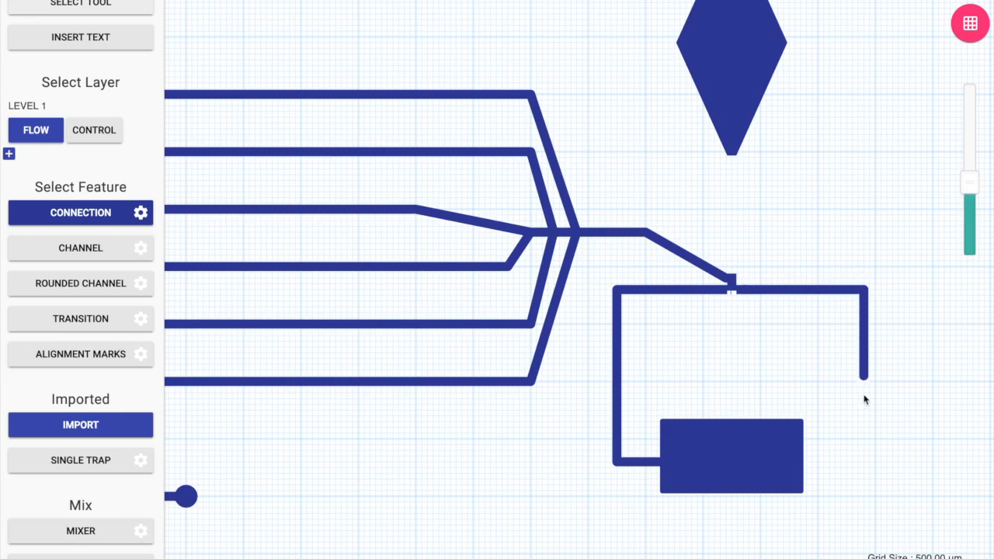
pyautogui.click(863, 462)
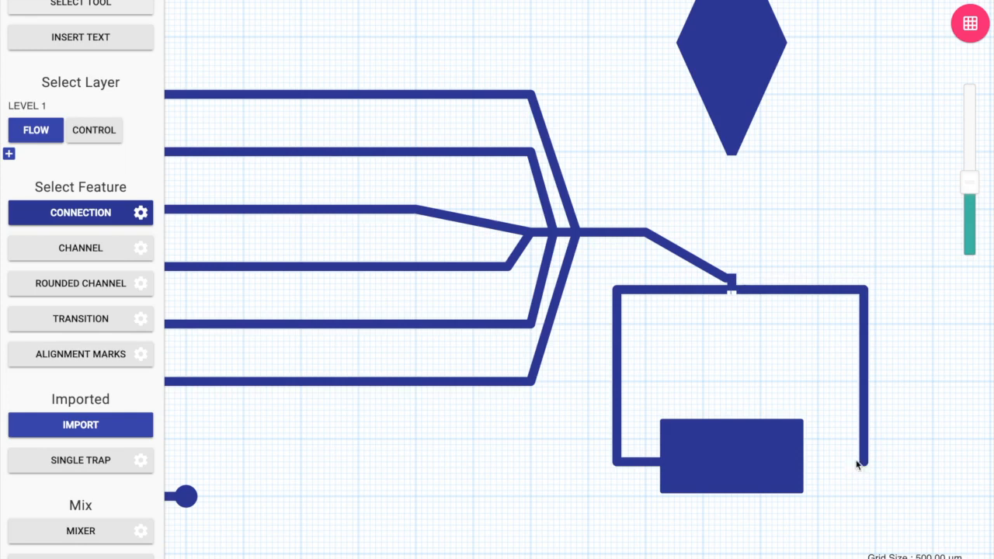
pyautogui.click(797, 458)
pyautogui.click(732, 153)
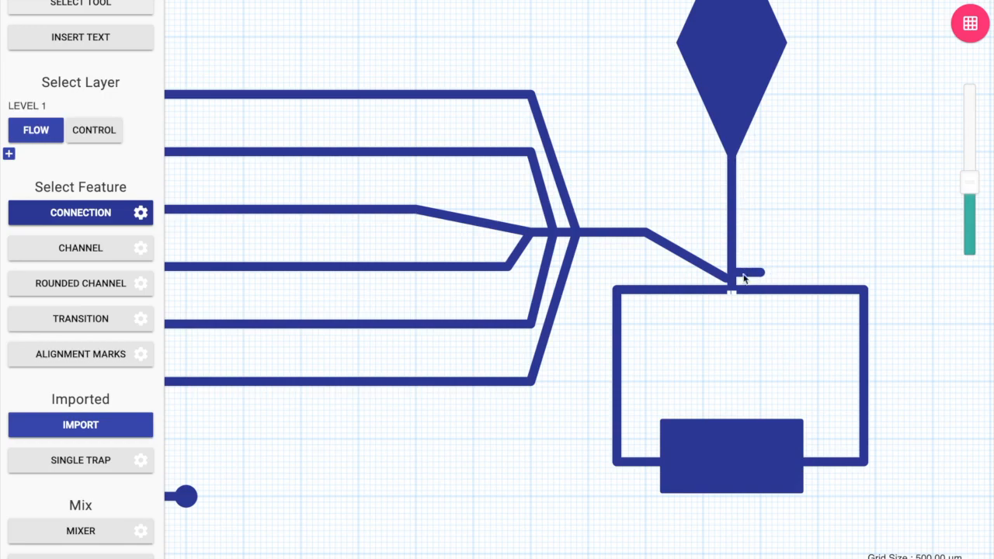
pyautogui.scroll(-5, 777, 189)
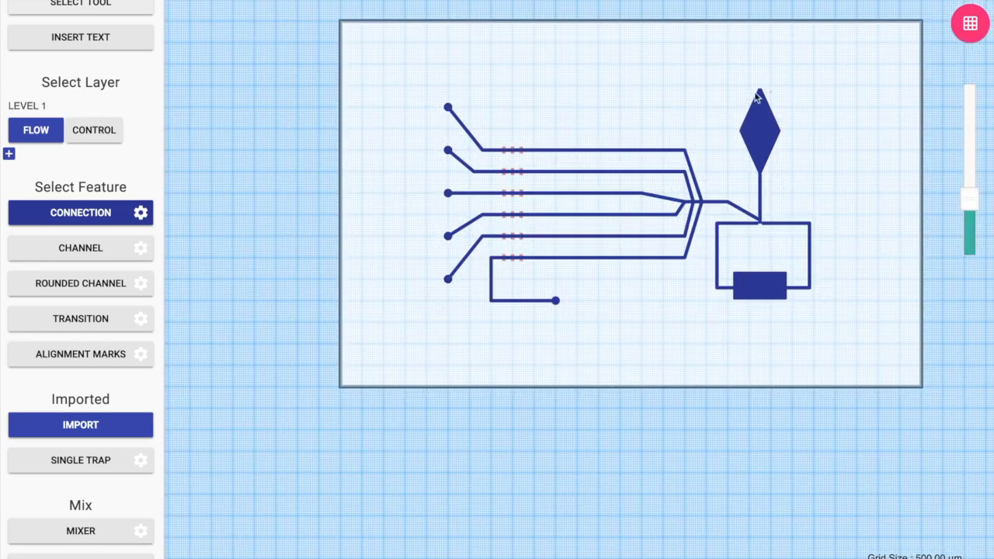
# Step: Copy the uppermost inlet port and paste the copy directly above the diamond chamber's upper tip
pyautogui.scroll(-1, 79, 316)
pyautogui.scroll(2, 78, 315)
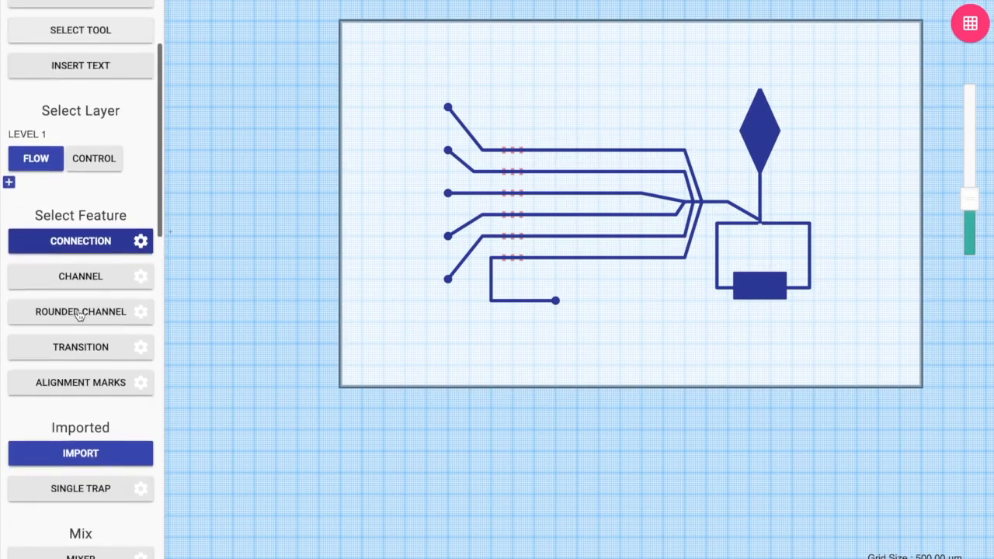
pyautogui.press('Escape')
pyautogui.click(449, 109)
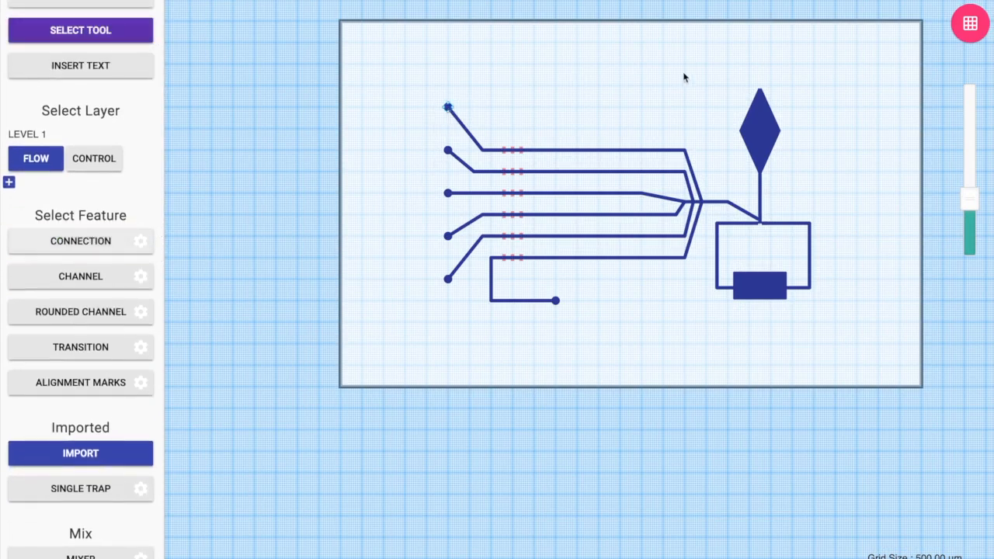
pyautogui.click(760, 56)
# Step: Draw a straight connection between the diamond chamber's upper tip and the port above it
pyautogui.click(82, 249)
pyautogui.scroll(5, 761, 58)
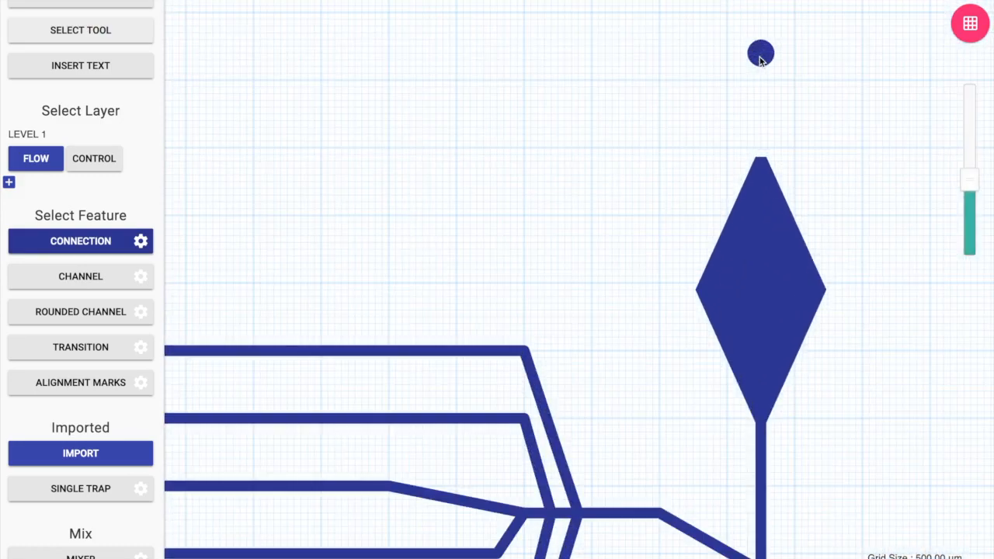
pyautogui.click(761, 56)
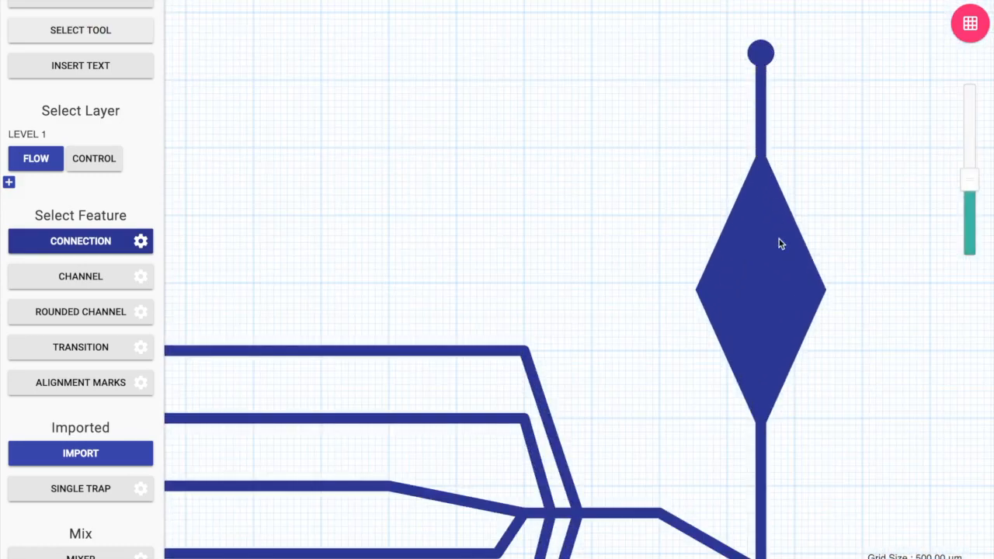
# Step: Delete the connection above the diamond chamber and the port at its end
pyautogui.press('Escape')
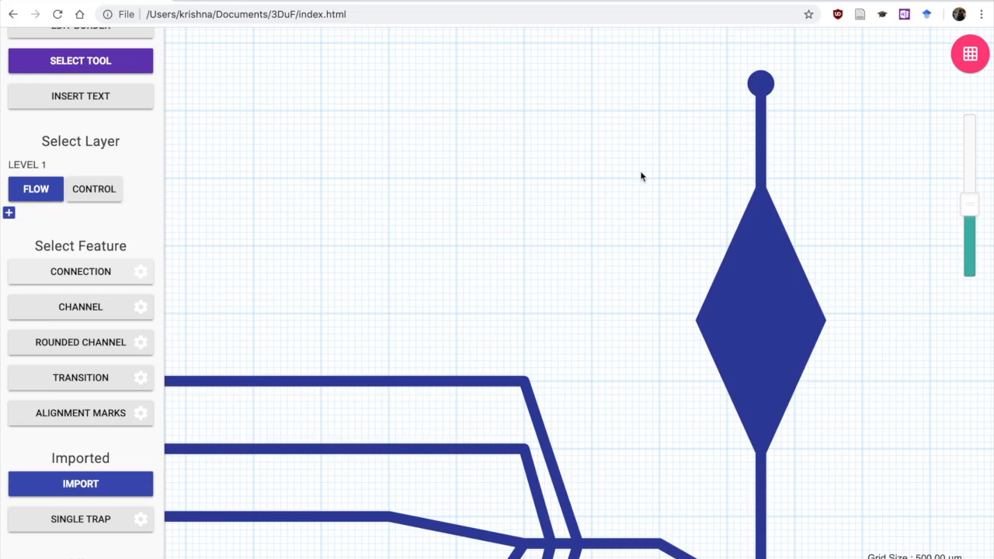
pyautogui.click(761, 118)
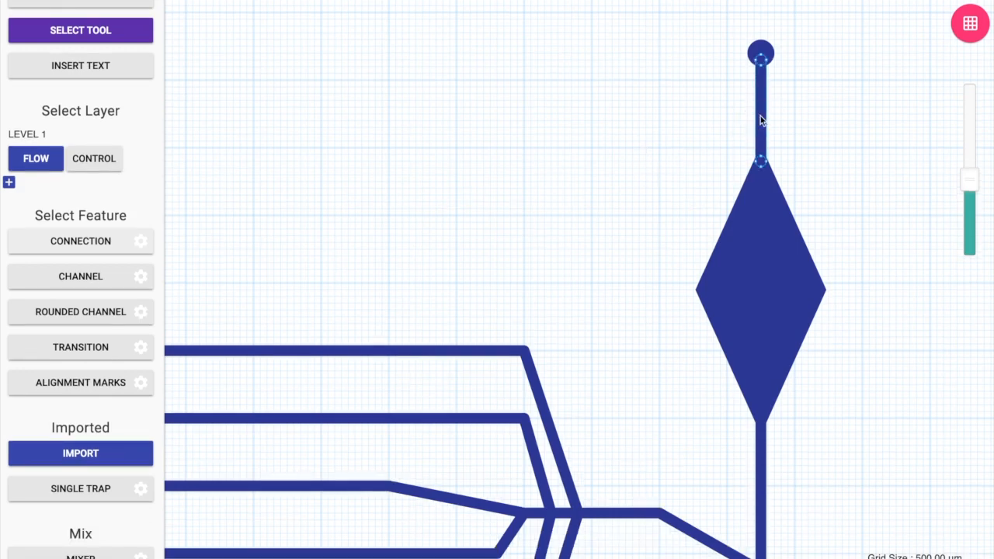
pyautogui.press('Delete')
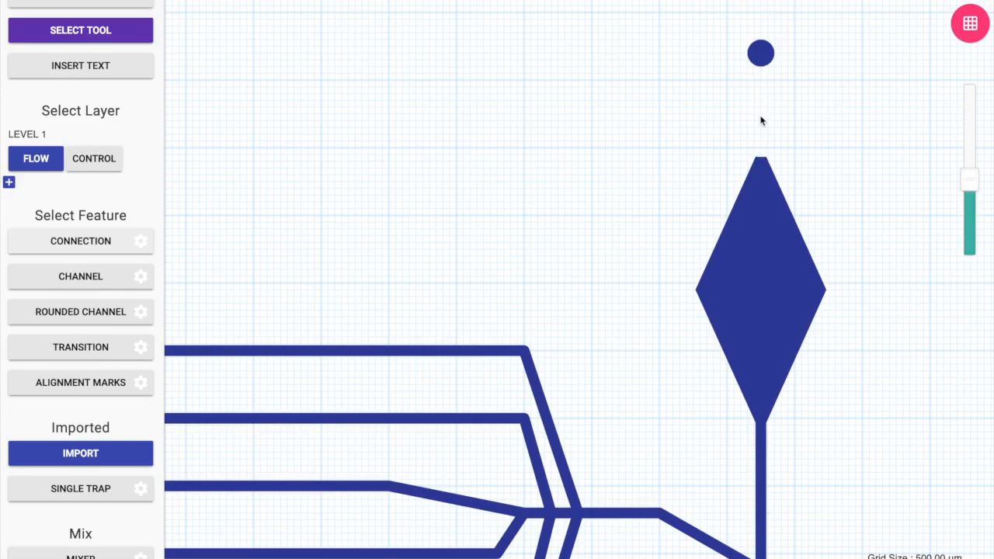
pyautogui.scroll(-4, 757, 65)
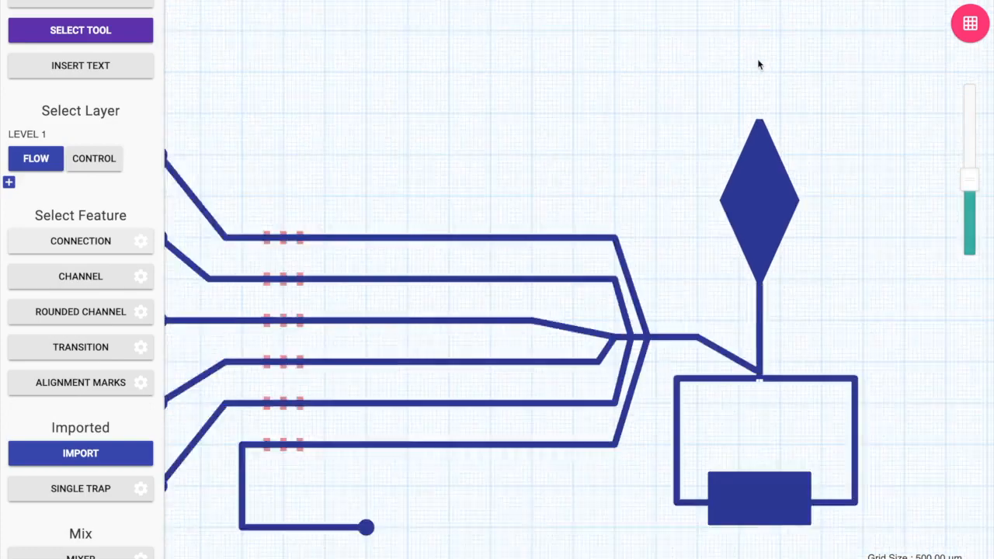
# Step: Copy the pump on the uppermost flow channel and paste the copy above the diamond chamber
pyautogui.scroll(2, 757, 65)
pyautogui.click(285, 237)
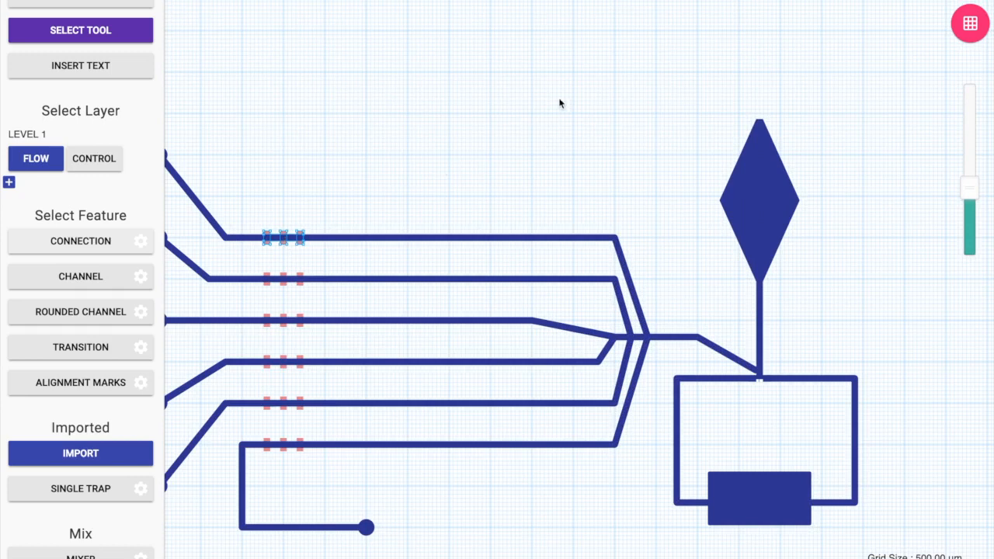
pyautogui.press('super+v')
pyautogui.click(759, 51)
# Step: Set the rotation of the pump above the diamond chamber to 0° so that it stands upright
pyautogui.press('Right')
pyautogui.press('Right')
pyautogui.press('Right')
pyautogui.press('Right')
pyautogui.press('Right')
pyautogui.press('Right')
pyautogui.press('Right')
pyautogui.press('Right')
pyautogui.press('Right')
pyautogui.press('Right')
pyautogui.press('Right')
pyautogui.press('Right')
pyautogui.press('Right')
pyautogui.press('Right')
pyautogui.press('Right')
pyautogui.press('Right')
pyautogui.press('Right')
pyautogui.press('Right')
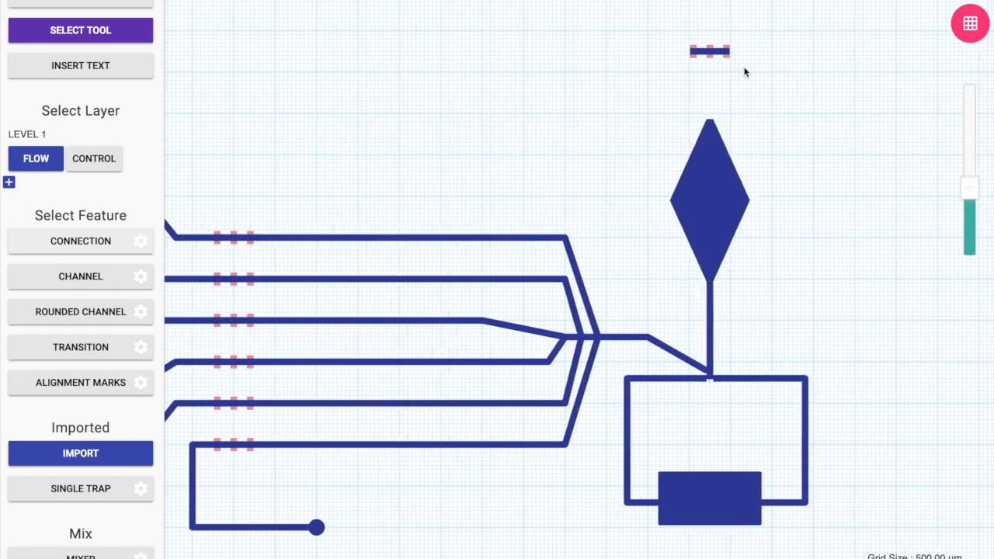
pyautogui.press('Right')
pyautogui.press('Right')
pyautogui.press('Right')
pyautogui.press('Right')
pyautogui.press('Right')
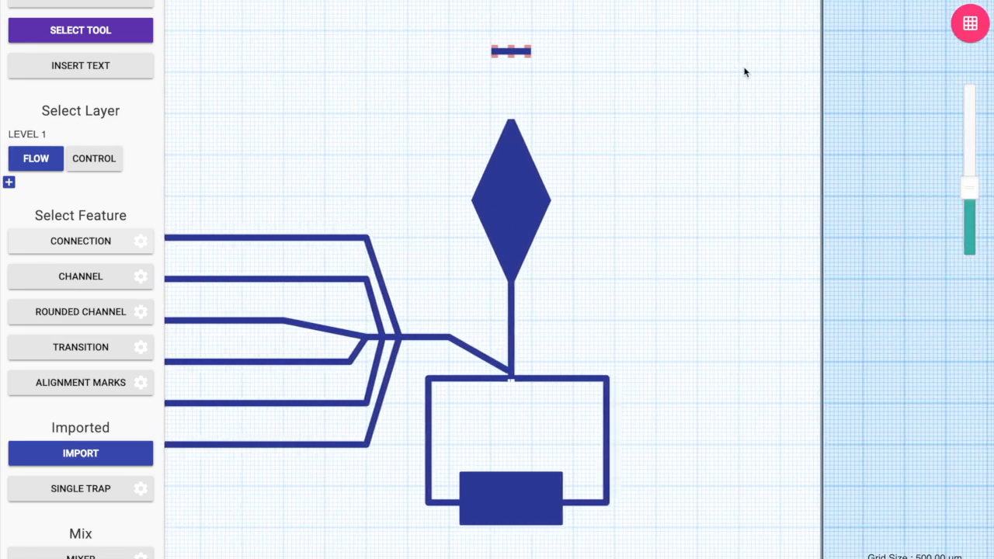
pyautogui.click(486, 51)
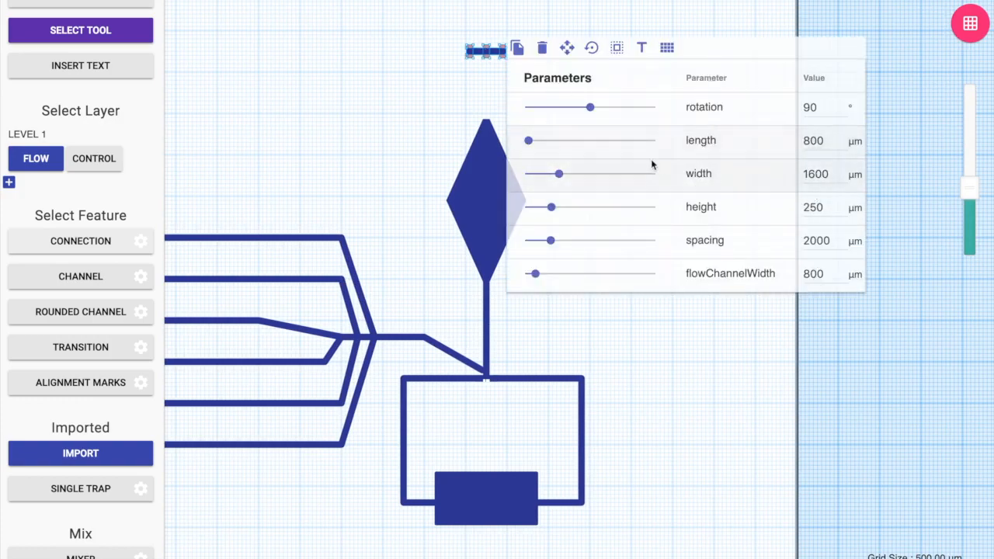
pyautogui.doubleClick(822, 107)
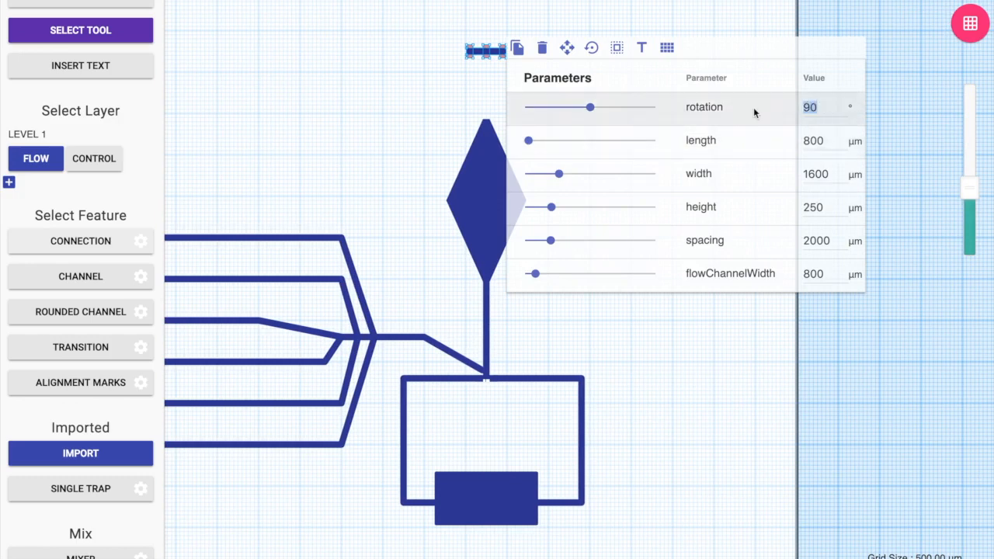
pyautogui.write('0')
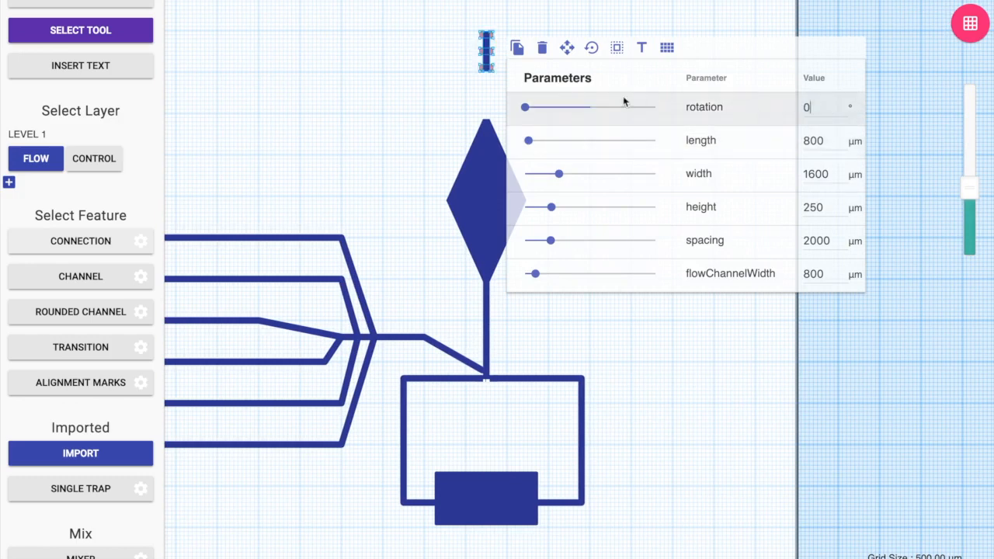
pyautogui.click(480, 82)
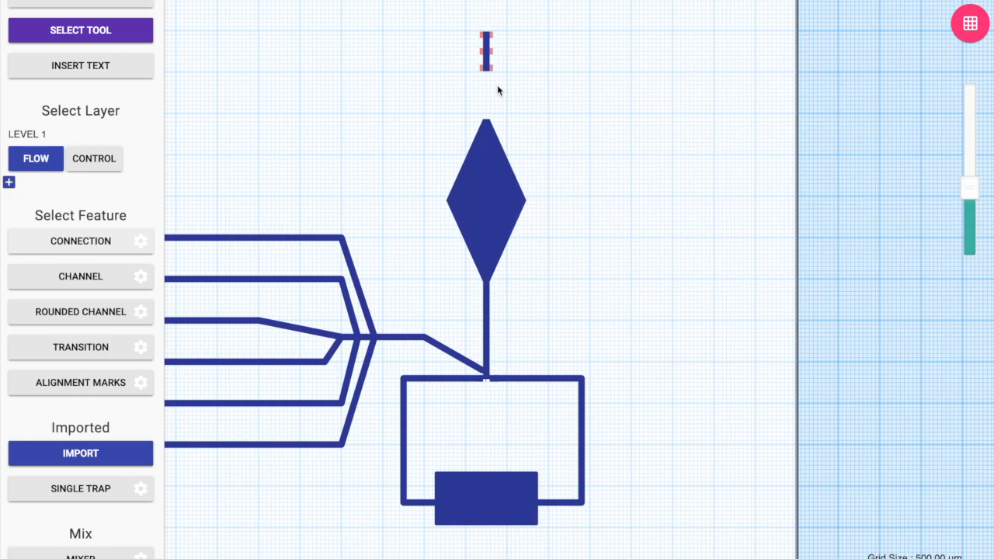
# Step: Move the upright pump straight down to X 97500, Y 12000, just above the diamond chamber, and save the position
pyautogui.press('f')
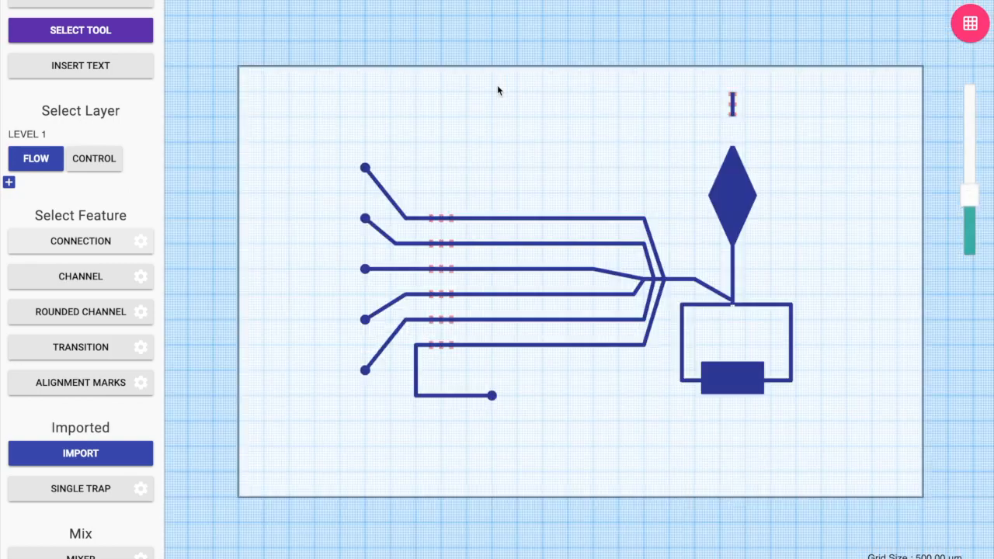
pyautogui.click(732, 108)
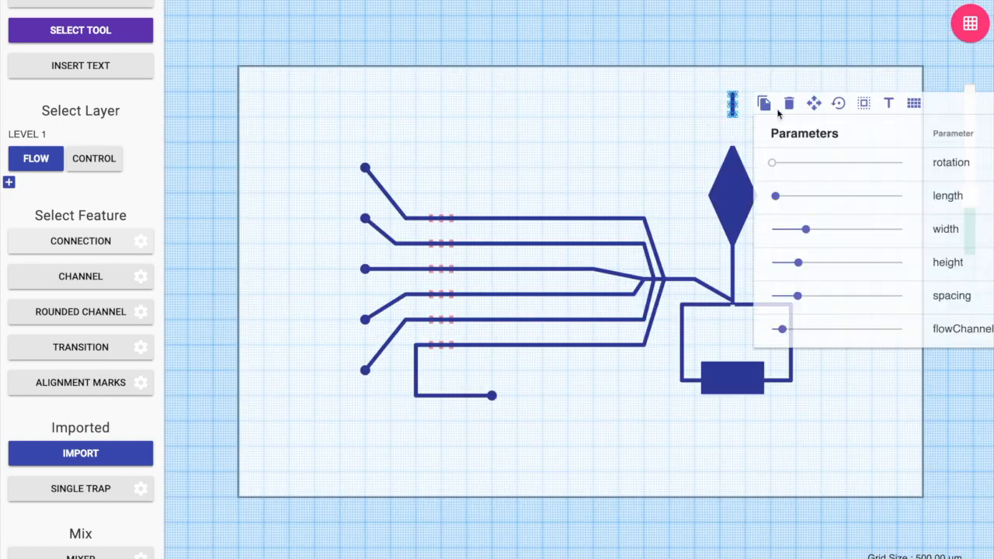
pyautogui.click(815, 109)
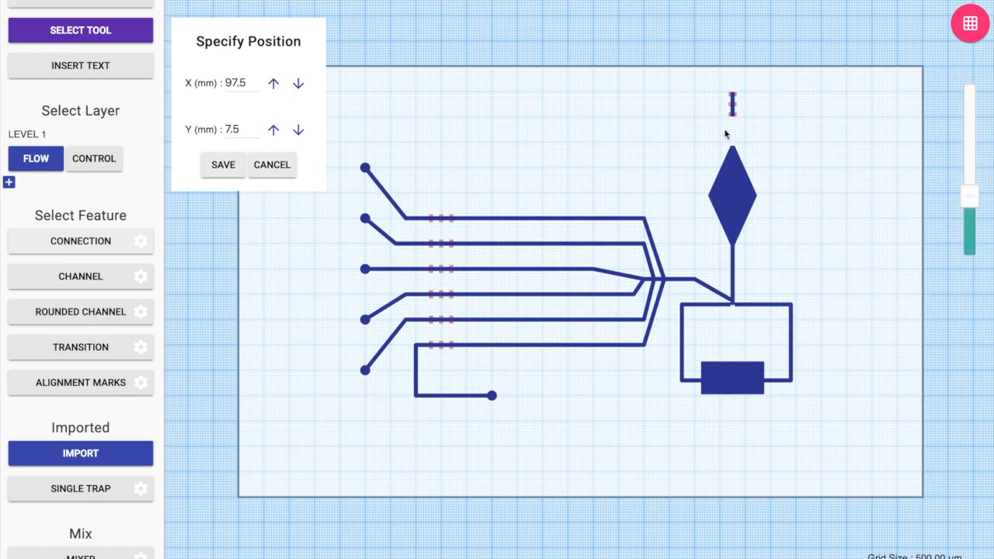
pyautogui.moveTo(734, 104); pyautogui.dragTo(734, 134)
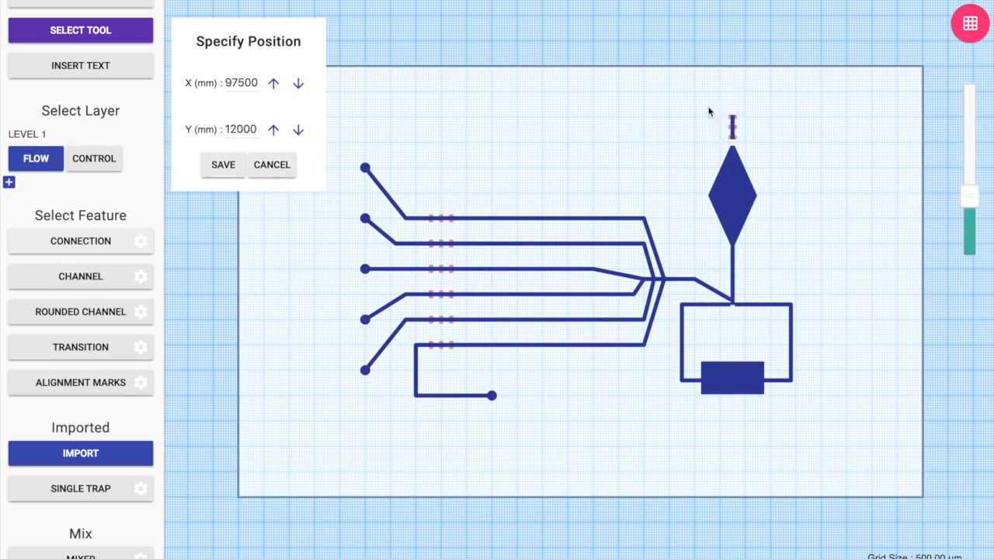
pyautogui.click(233, 166)
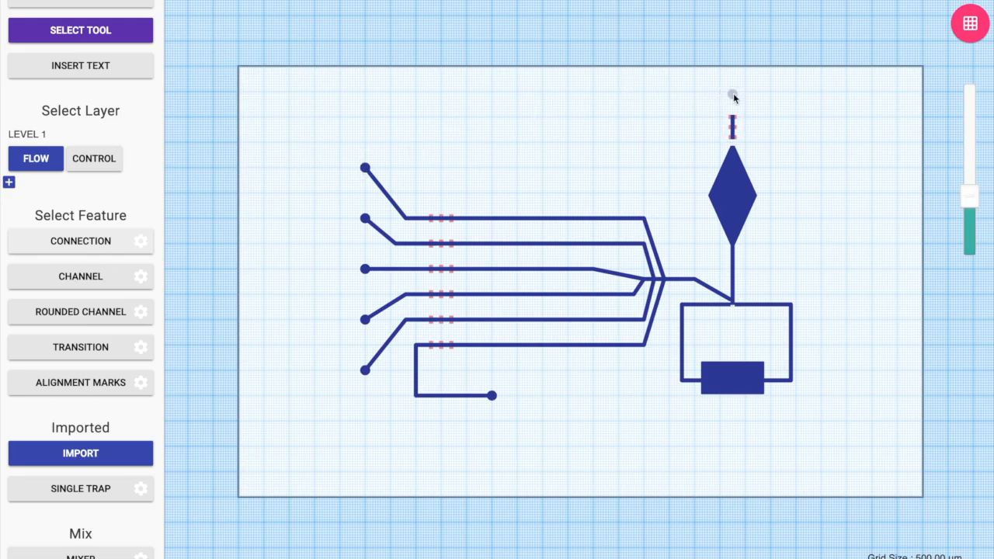
# Step: Paste a port above the upright pump and connect it straight down through the pump to the diamond chamber's upper tip
pyautogui.click(733, 93)
pyautogui.scroll(2, 128, 237)
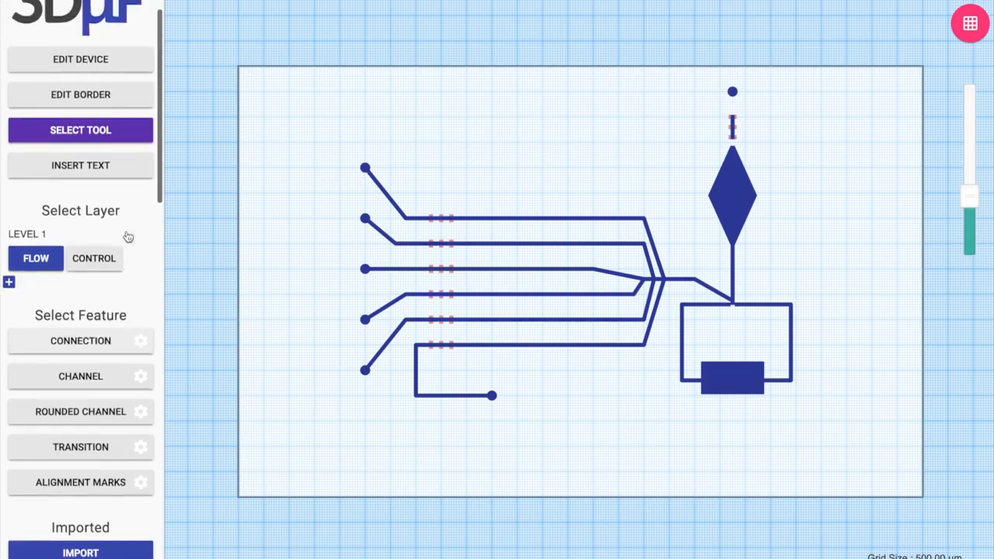
pyautogui.click(101, 376)
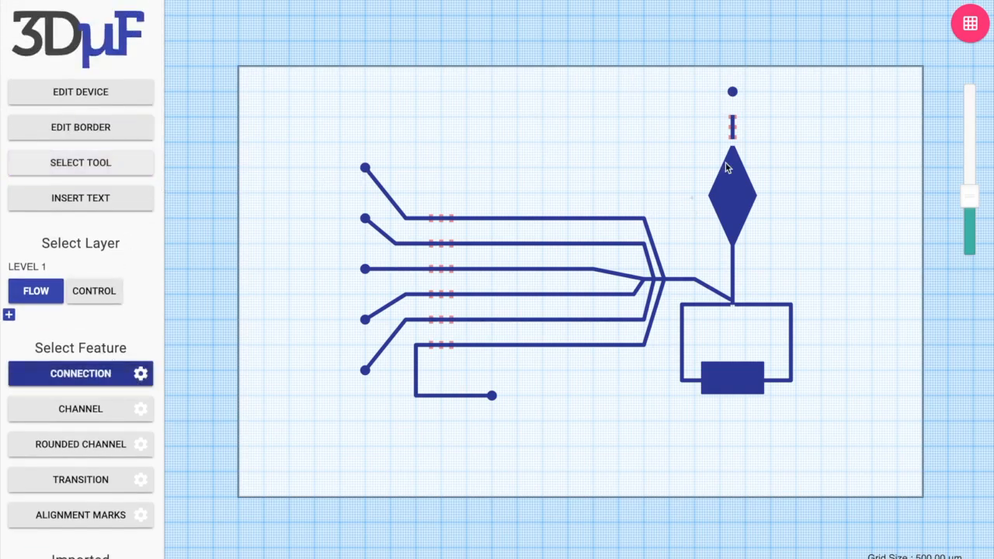
pyautogui.scroll(3, 730, 153)
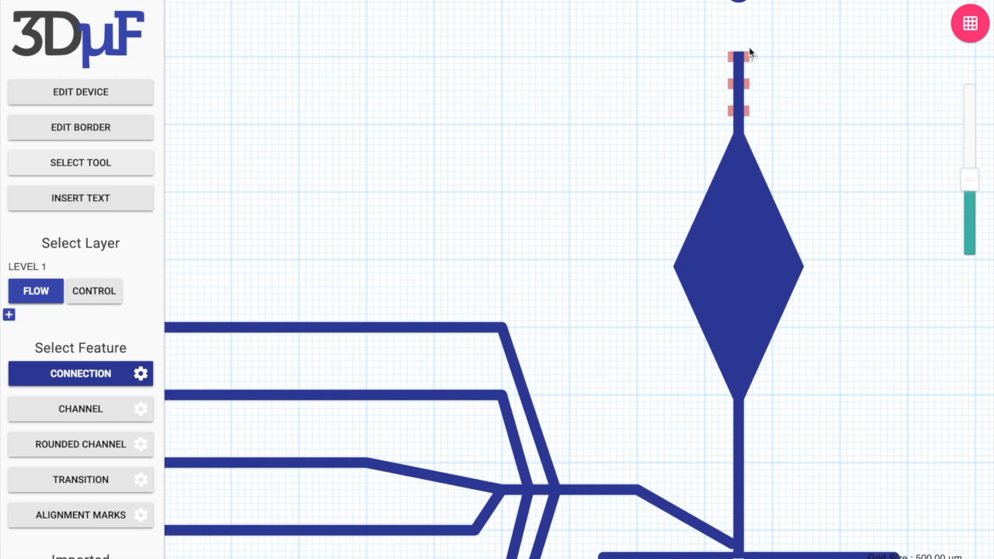
pyautogui.click(740, 3)
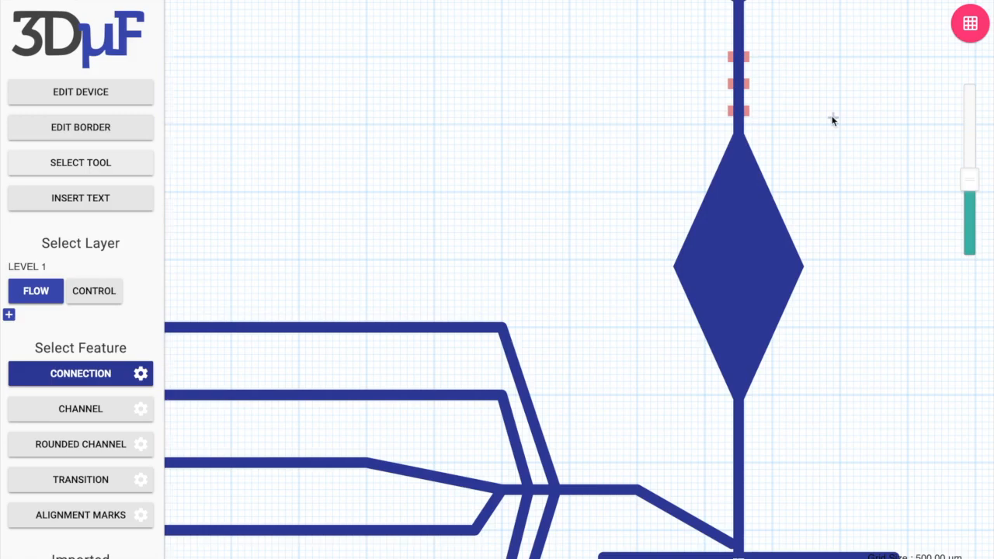
pyautogui.scroll(-3, 834, 119)
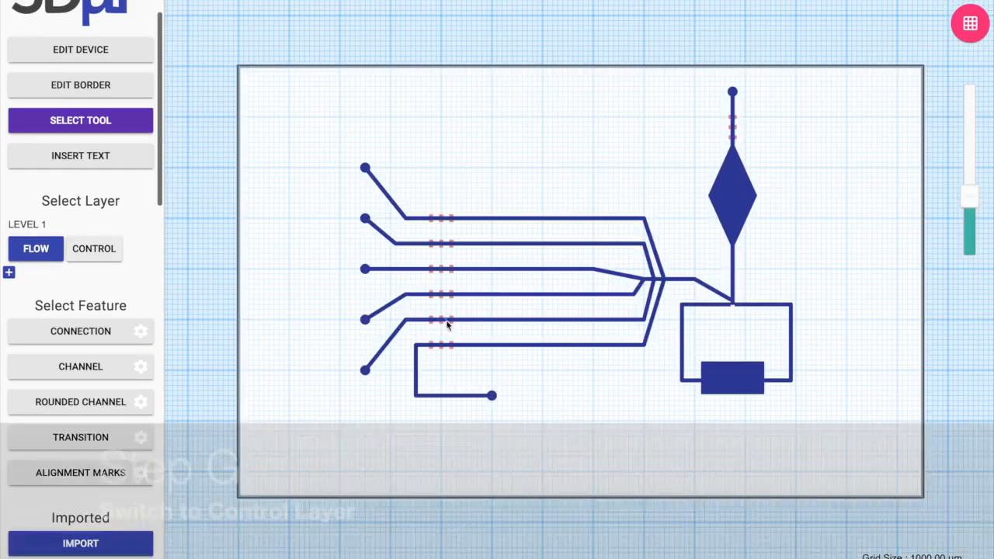
# Step: Switch to the control layer and configure the Port feature with a radius of 1000 µm
pyautogui.click(97, 255)
pyautogui.scroll(-8, 100, 280)
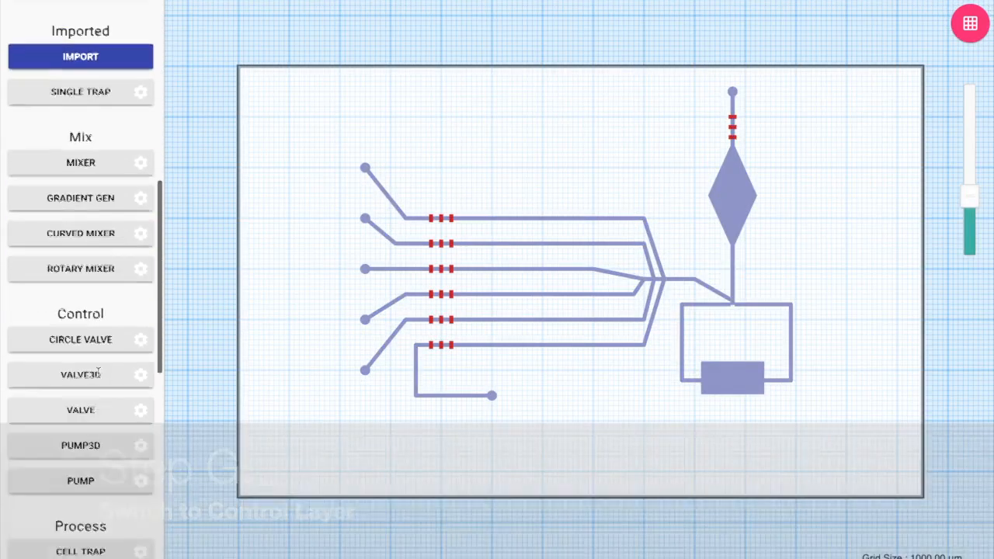
pyautogui.scroll(-3, 100, 378)
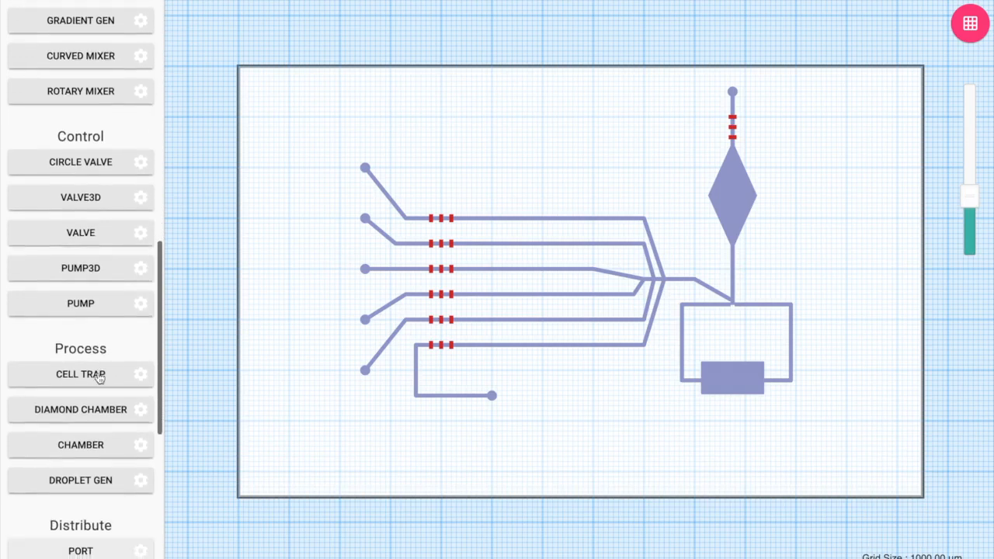
pyautogui.scroll(-4, 111, 494)
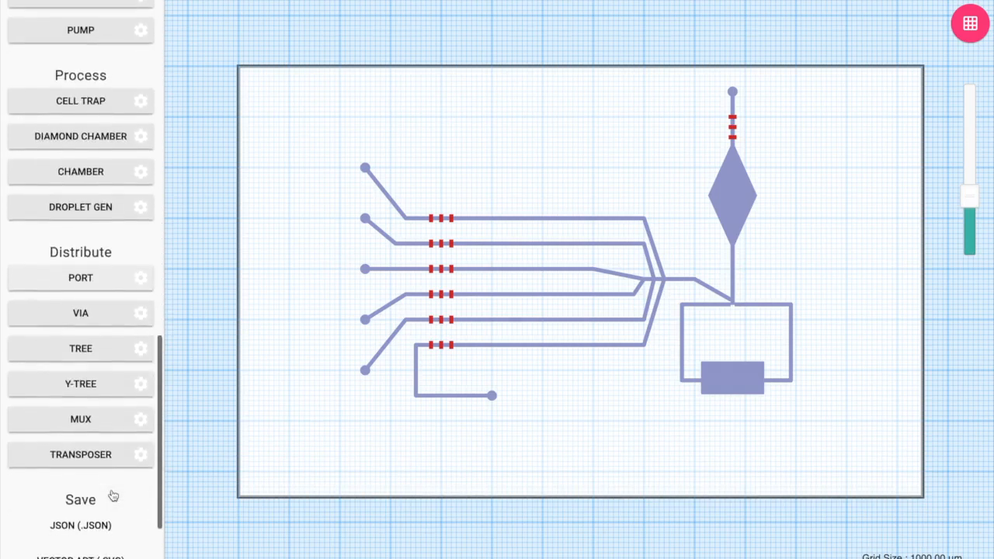
pyautogui.click(140, 200)
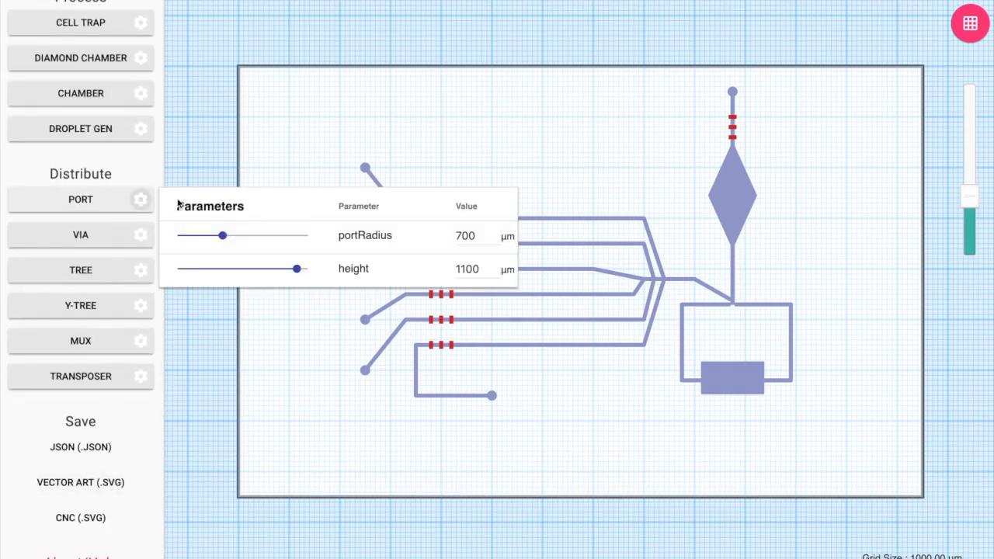
pyautogui.click(459, 238)
pyautogui.doubleClick(459, 236)
pyautogui.write('10')
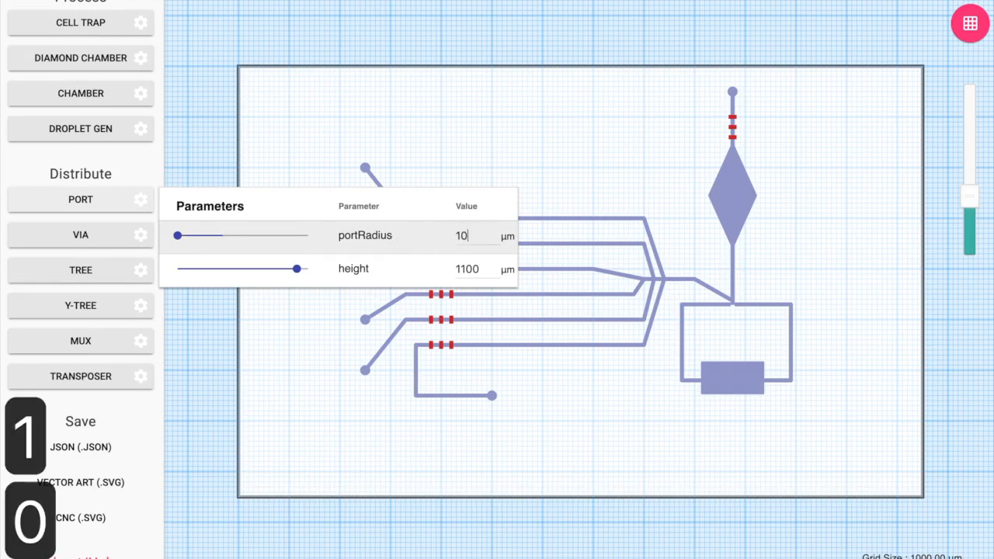
pyautogui.write('00')
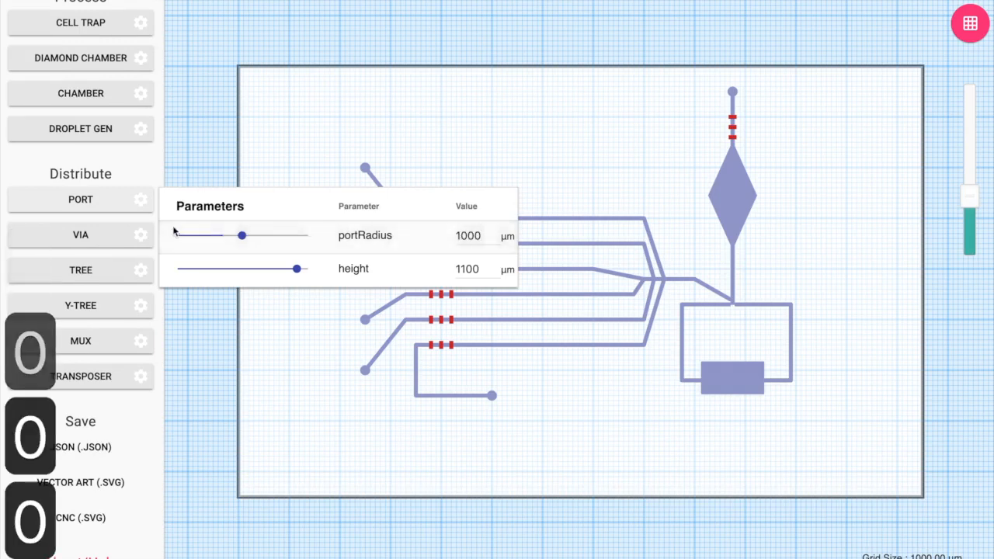
pyautogui.click(126, 199)
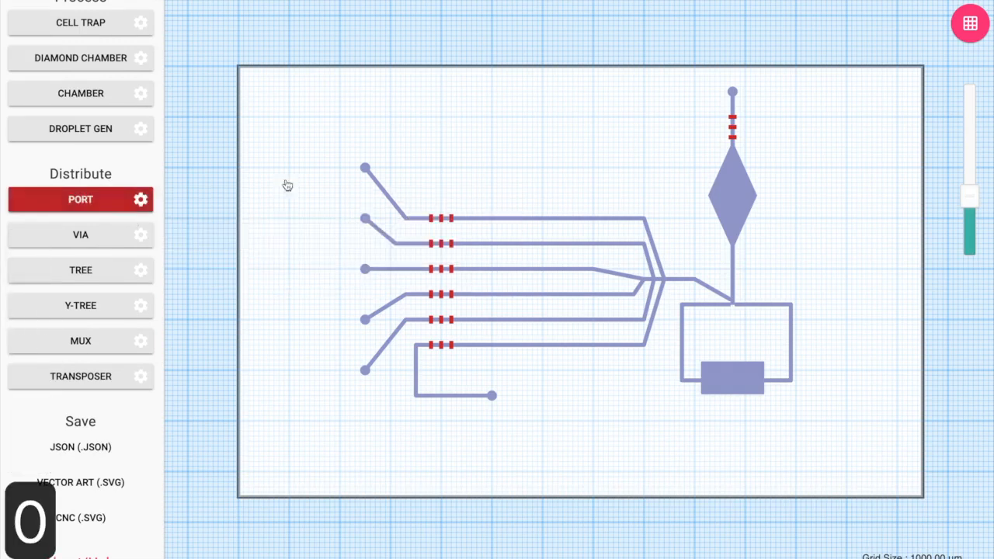
# Step: Place a row of three control ports above the stacked pumps and a column of three beside the upright pump
pyautogui.click(421, 168)
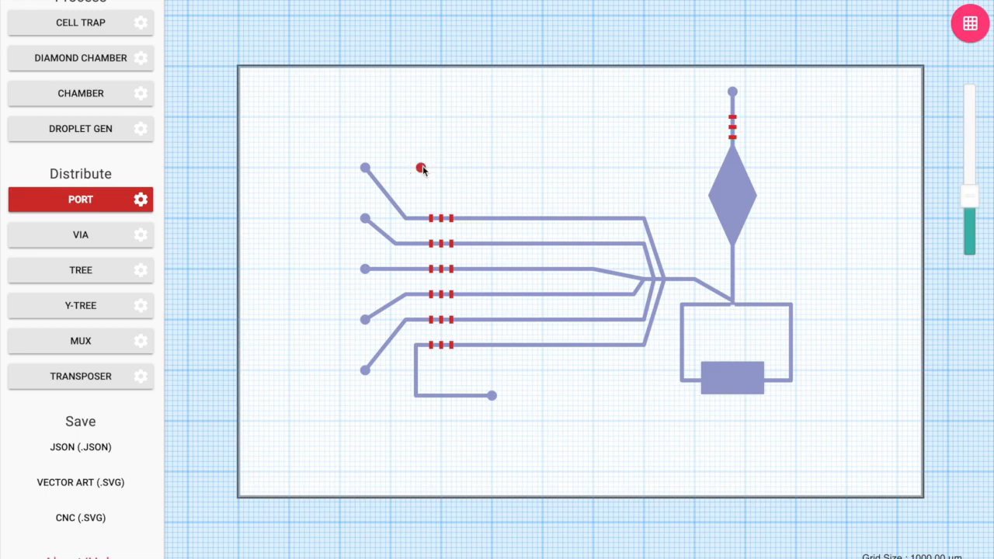
pyautogui.click(461, 168)
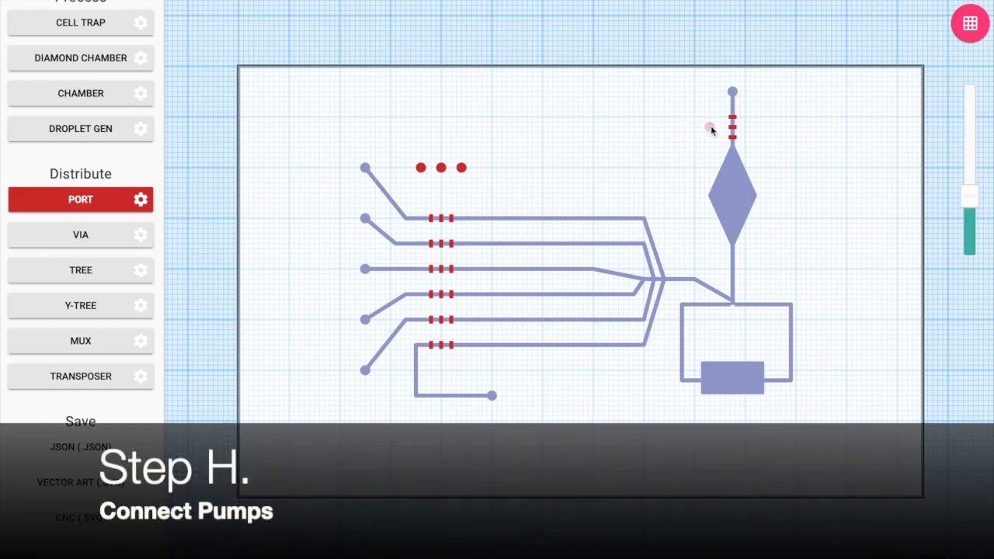
pyautogui.click(684, 128)
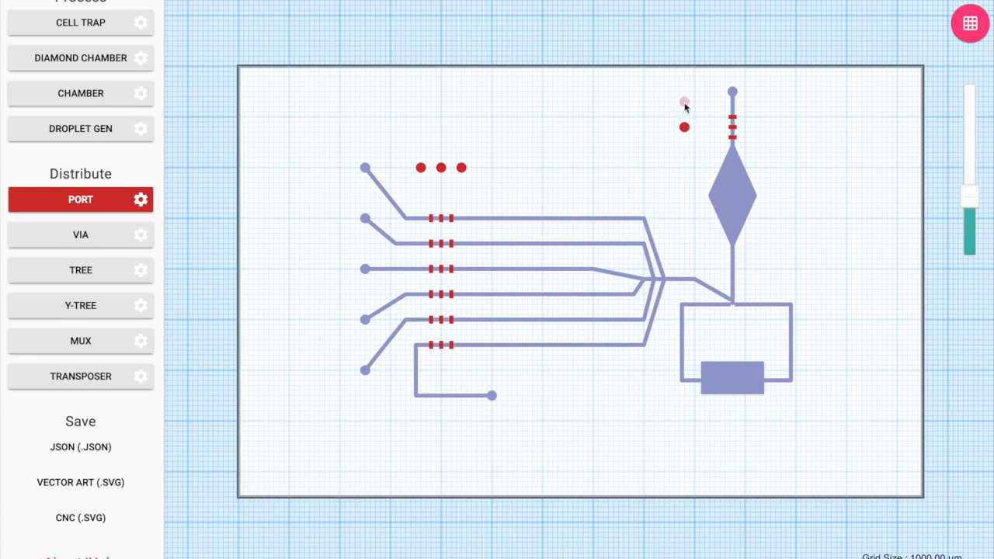
pyautogui.click(685, 106)
pyautogui.press('Escape')
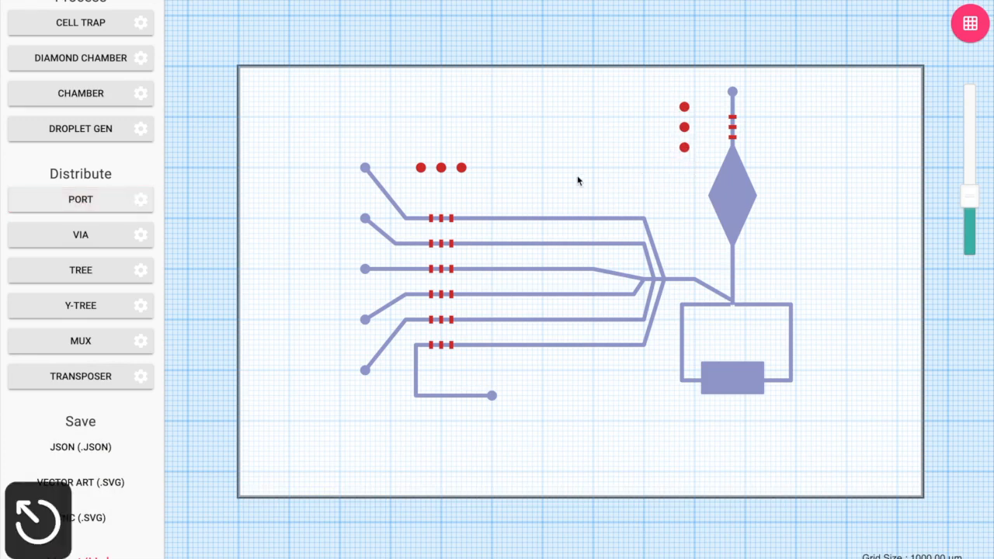
# Step: Draw control connections from the topmost stacked pump's three valves up to the three ports, angling the outer two outward
pyautogui.scroll(1, 78, 212)
pyautogui.scroll(5, 78, 212)
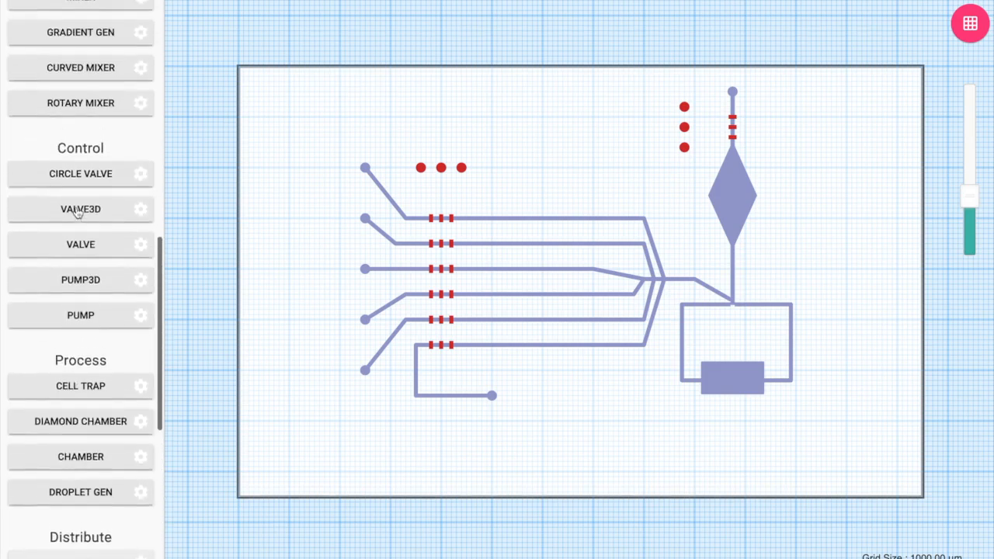
pyautogui.scroll(8, 77, 211)
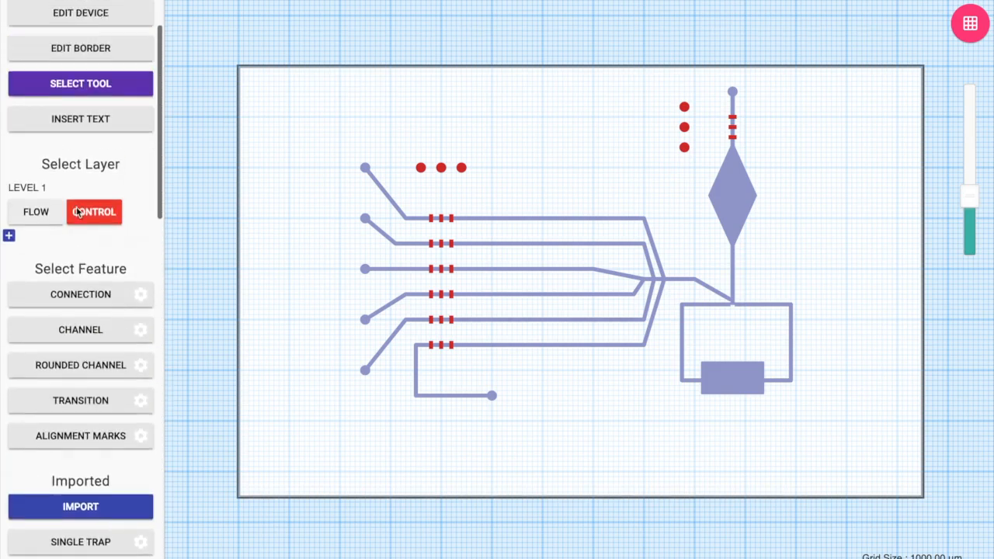
pyautogui.click(89, 303)
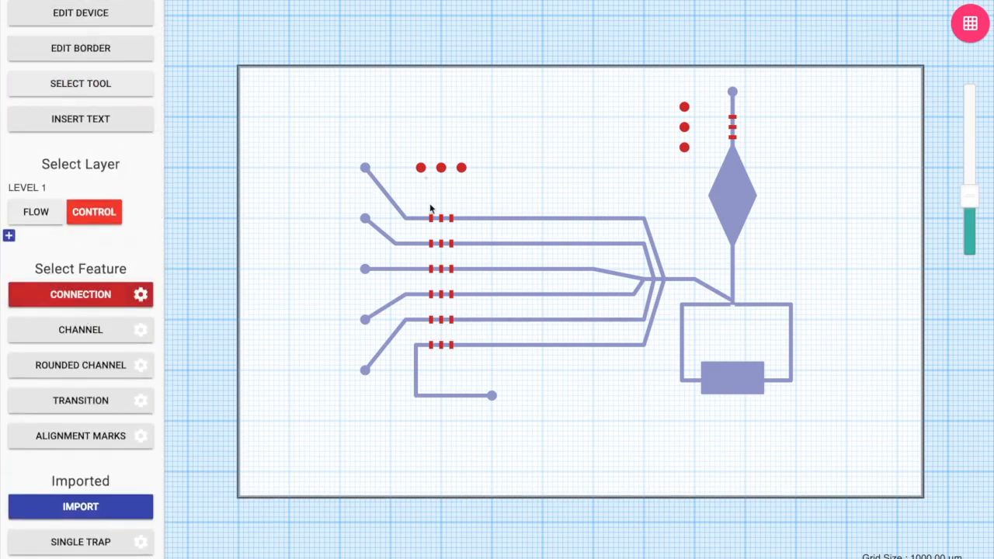
pyautogui.scroll(5, 431, 222)
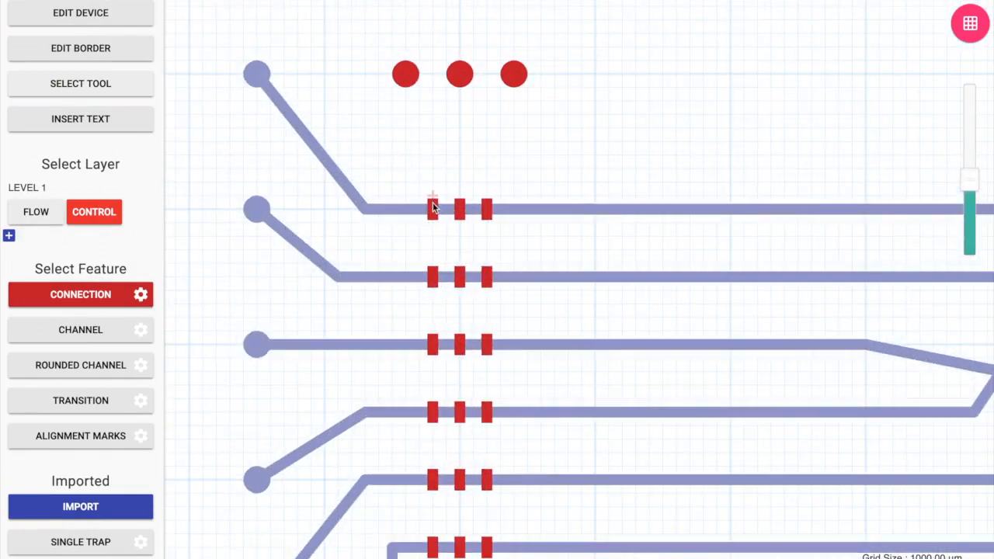
pyautogui.click(432, 209)
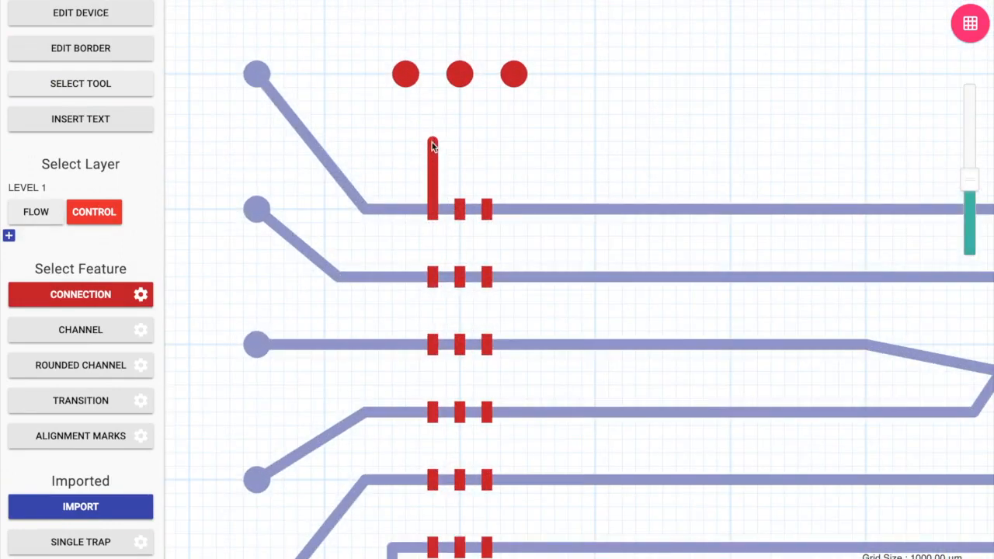
pyautogui.click(433, 166)
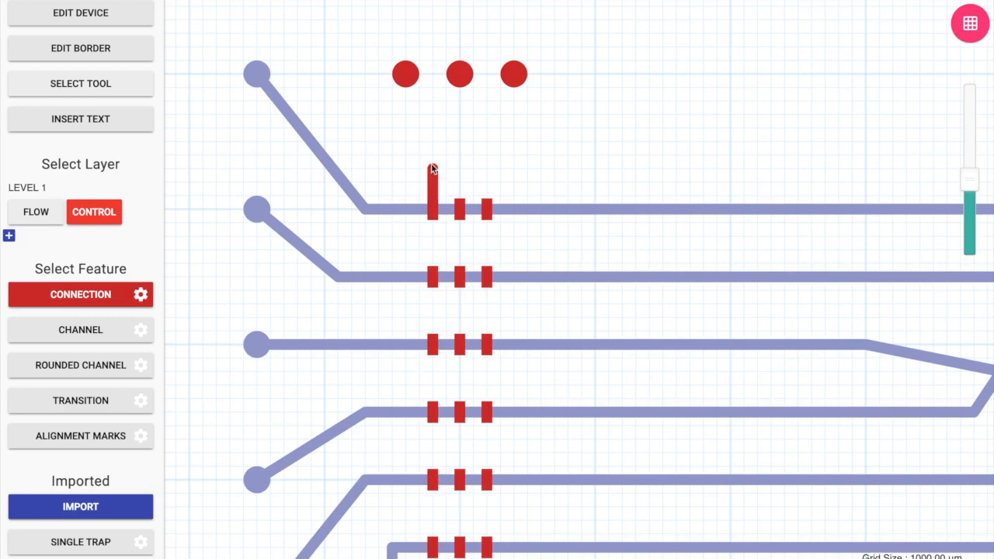
pyautogui.click(405, 78)
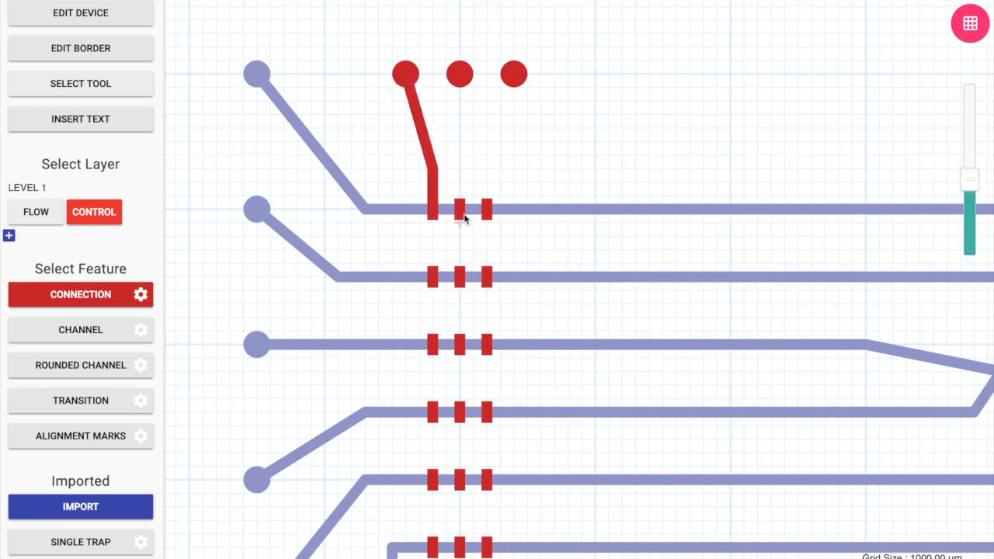
pyautogui.click(459, 208)
pyautogui.click(459, 76)
pyautogui.click(487, 209)
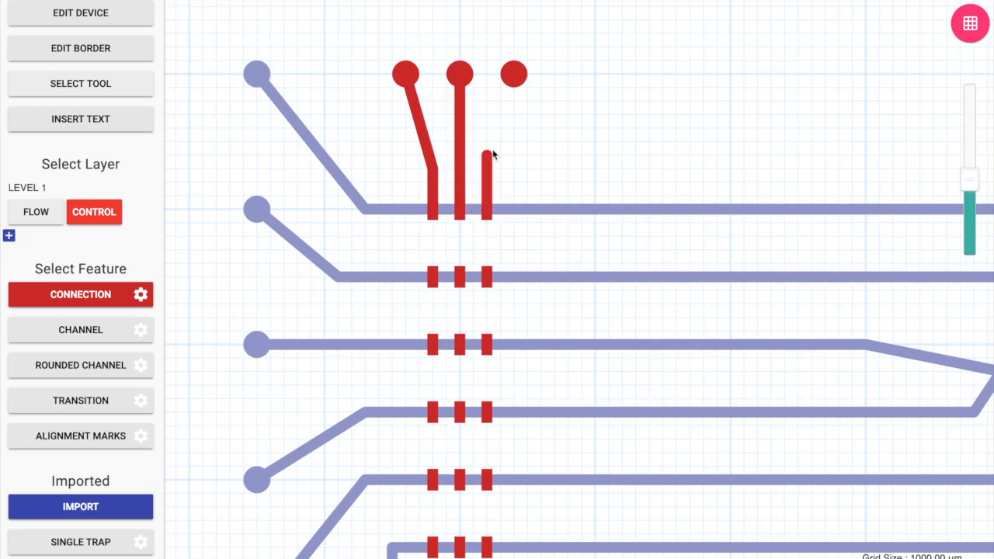
pyautogui.click(514, 76)
# Step: Connect the three valves of the first stacked pump straight down to the matching valves of the second pump
pyautogui.click(433, 214)
pyautogui.click(435, 278)
pyautogui.click(458, 215)
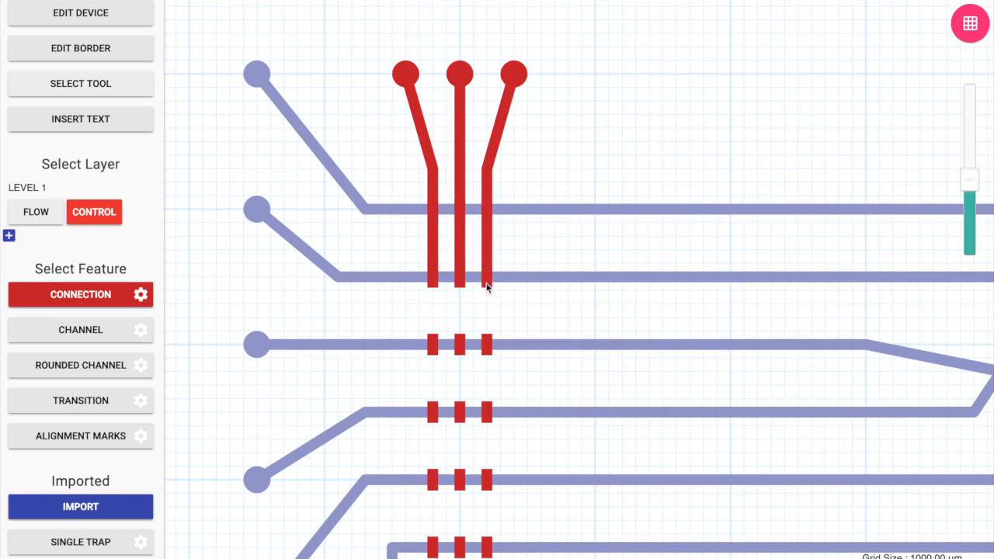
# Step: Extend the three control connections from the second stacked pump down to the third pump's valves
pyautogui.click(486, 342)
pyautogui.click(459, 281)
pyautogui.click(460, 348)
pyautogui.click(433, 286)
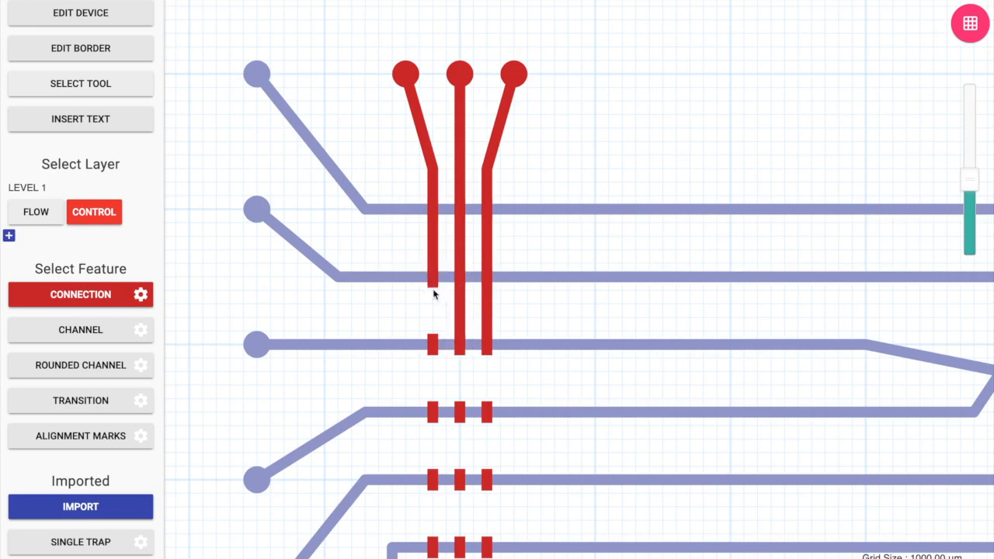
pyautogui.click(433, 347)
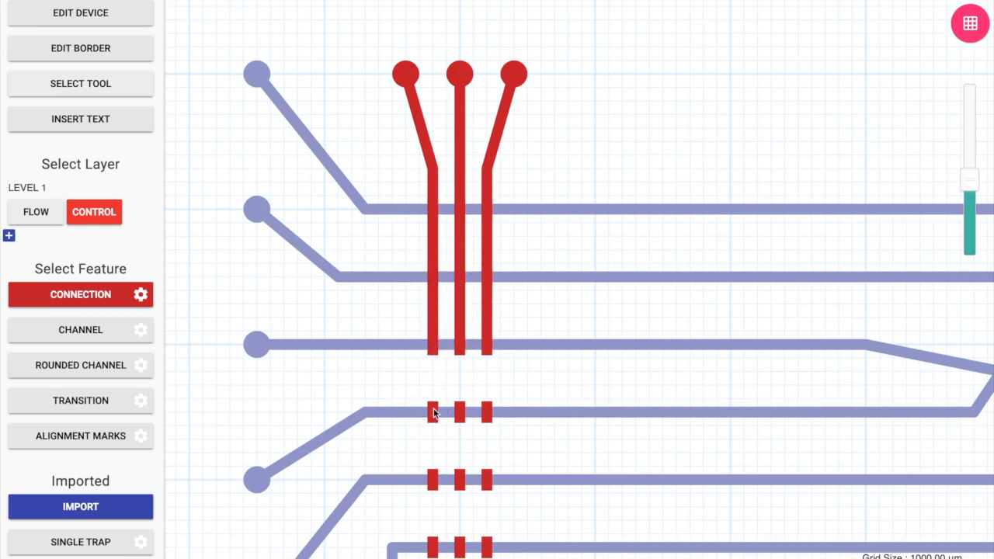
# Step: Connect the third stacked pump's three valves to the fourth pump's valves with straight vertical control connections
pyautogui.click(433, 413)
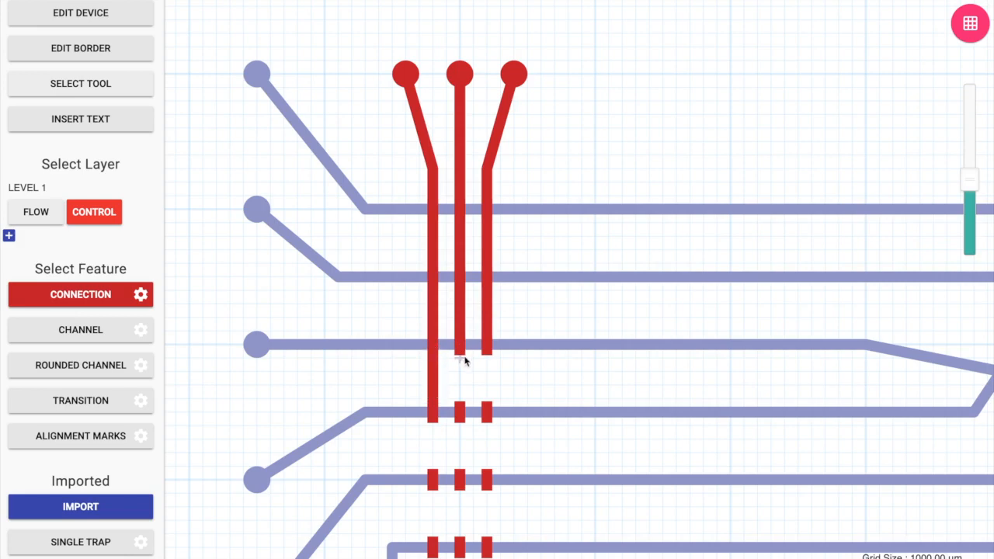
pyautogui.click(460, 348)
pyautogui.click(459, 414)
pyautogui.click(489, 349)
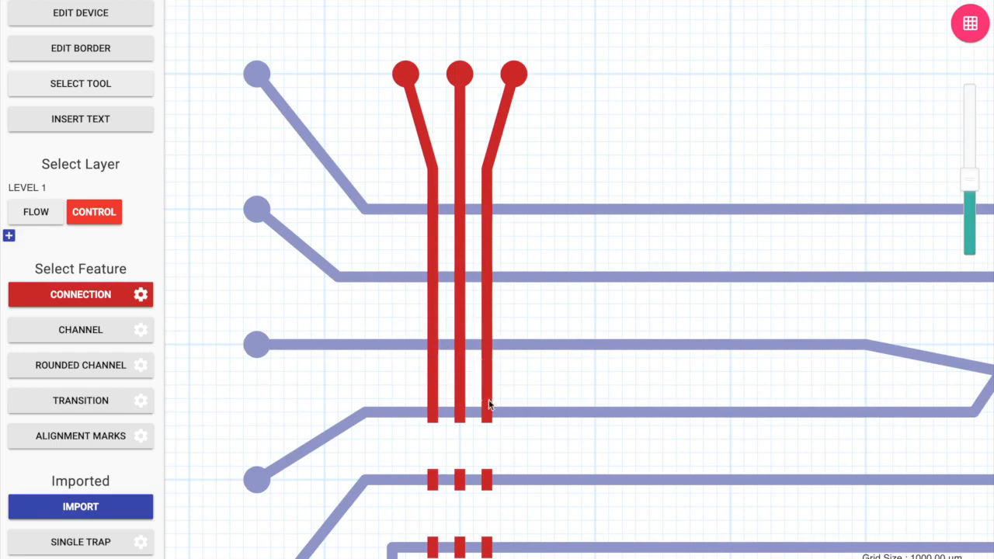
# Step: Link each of the fourth stacked pump's three valves to the valve directly below it on the fifth pump
pyautogui.scroll(-3, 489, 414)
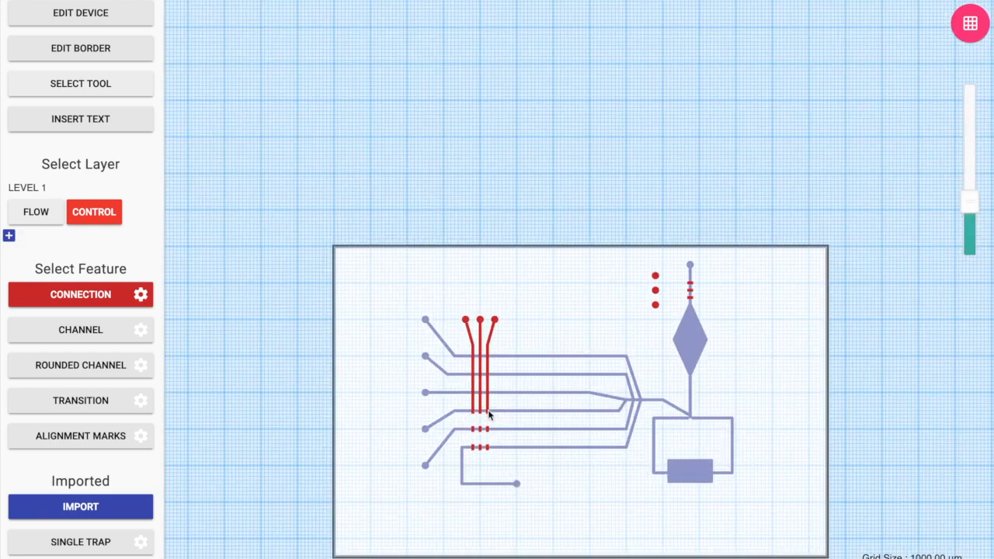
pyautogui.scroll(8, 484, 434)
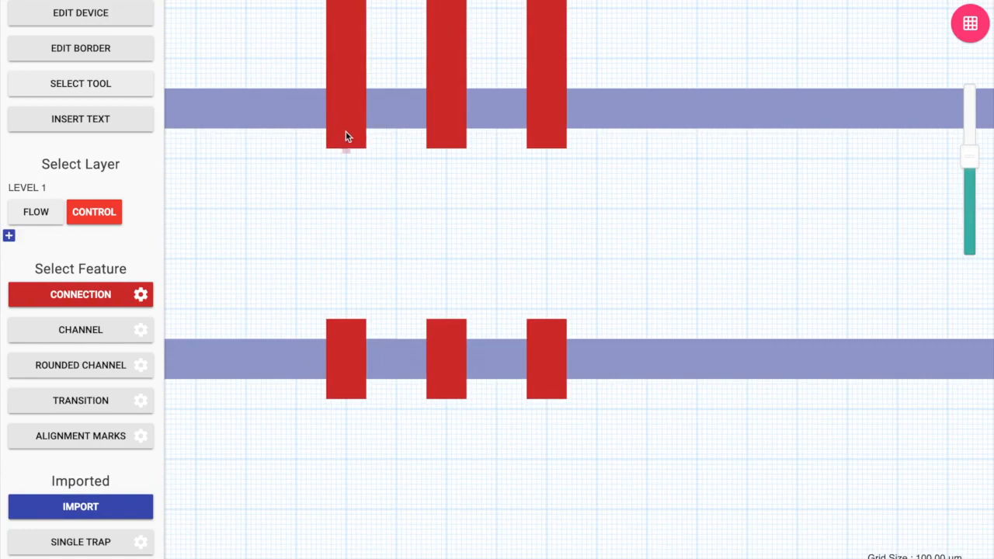
pyautogui.scroll(-5, 347, 137)
pyautogui.scroll(1, 345, 137)
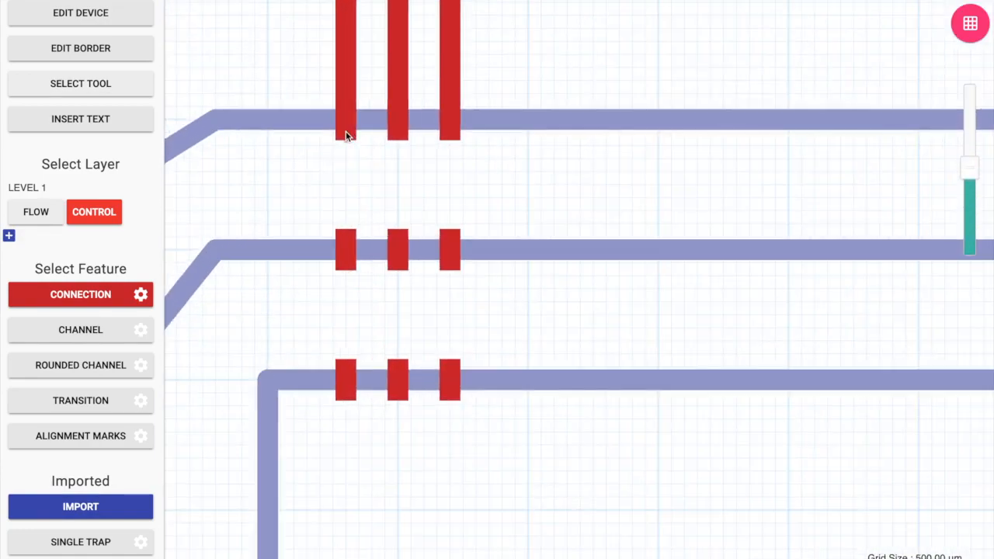
pyautogui.click(346, 140)
pyautogui.click(345, 240)
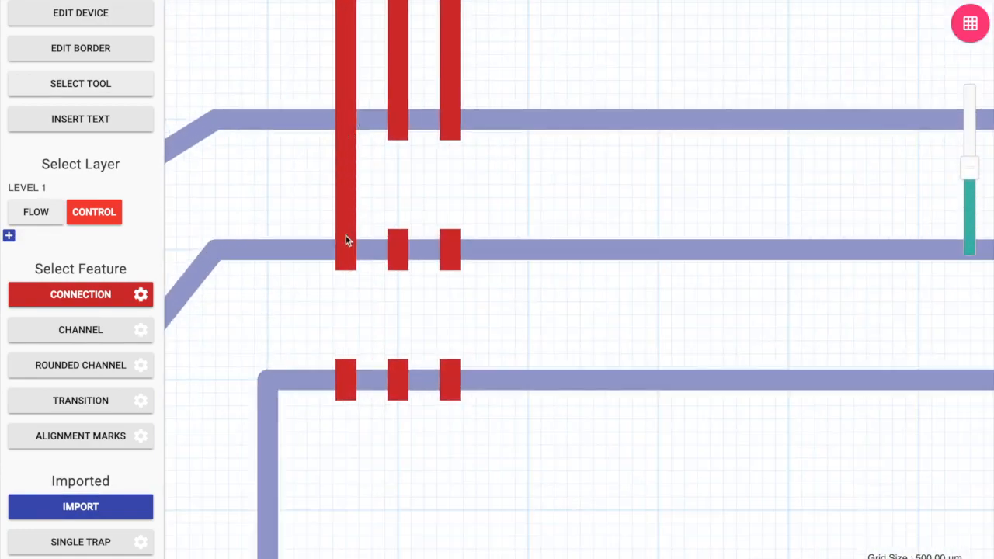
pyautogui.click(397, 135)
pyautogui.click(398, 238)
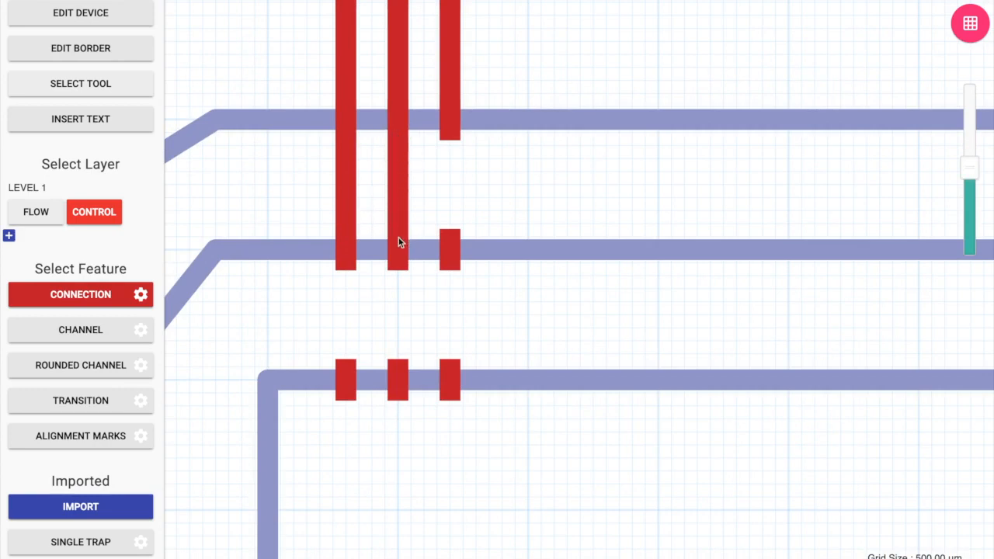
pyautogui.click(449, 135)
pyautogui.click(450, 239)
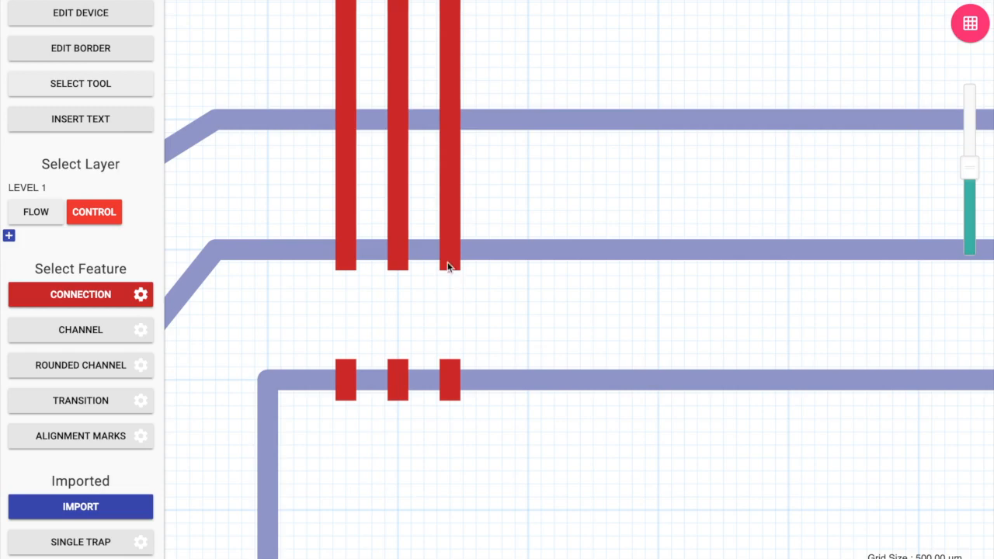
# Step: Finish the three vertical control lines by connecting the fifth stacked pump's valves to the sixth pump's valves
pyautogui.click(448, 371)
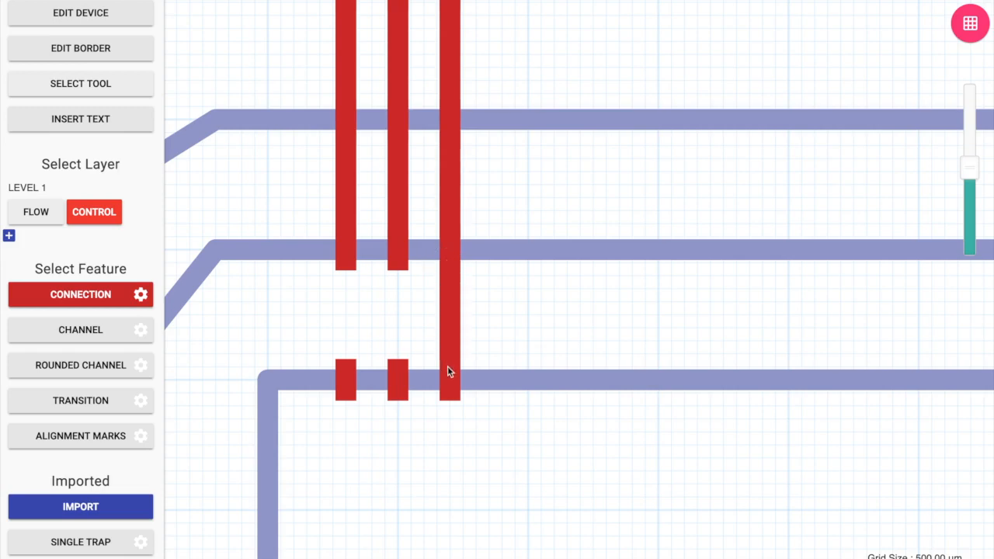
pyautogui.click(396, 265)
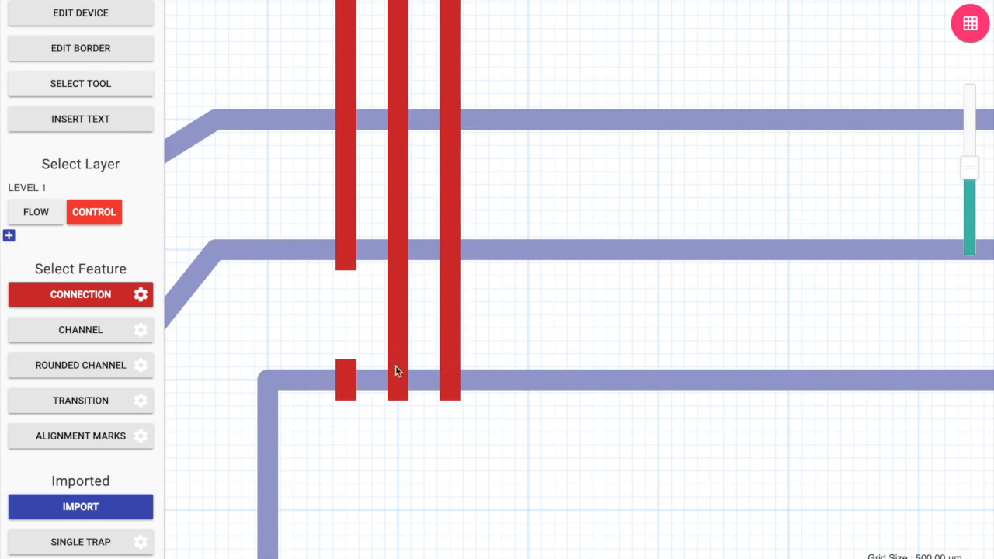
pyautogui.click(345, 266)
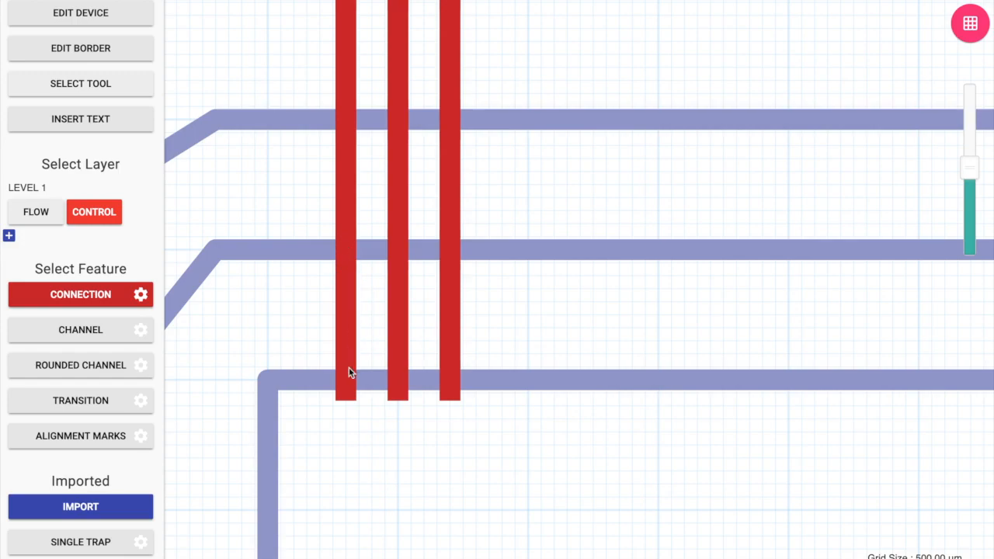
pyautogui.scroll(-5, 349, 373)
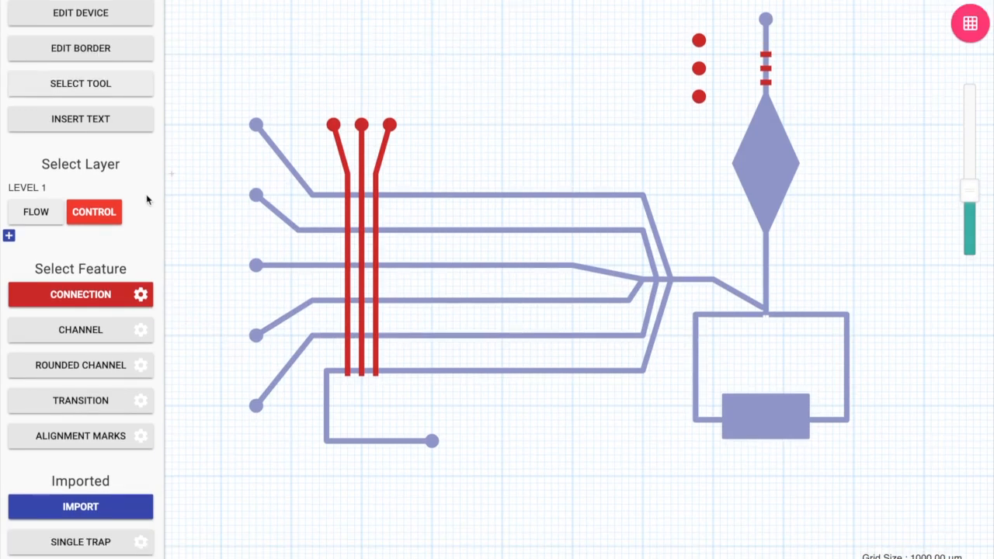
# Step: Set the channelWidth of the connection from the left control port to the first stacked pump to 300
pyautogui.press('Escape')
pyautogui.click(347, 163)
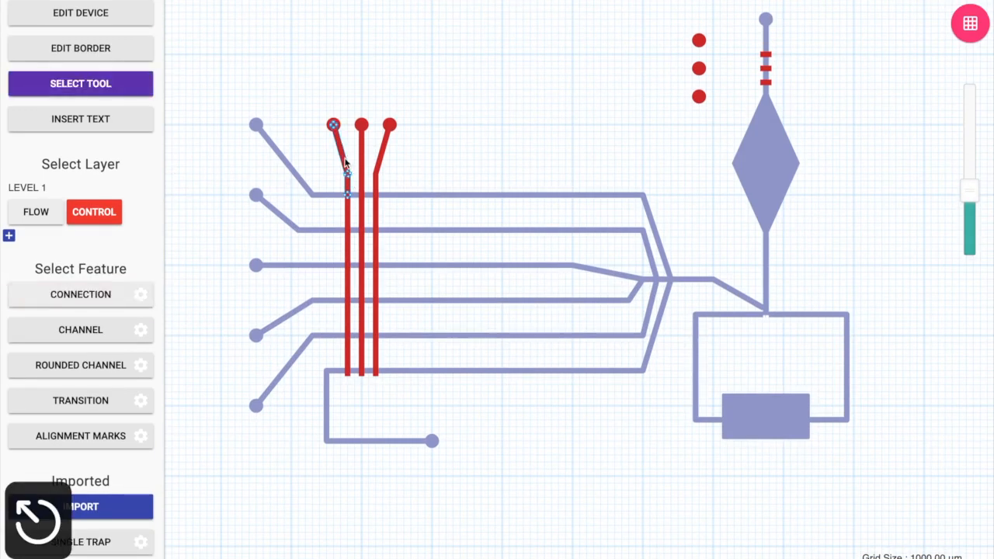
pyautogui.rightClick(345, 165)
pyautogui.moveTo(677, 214); pyautogui.dragTo(636, 221)
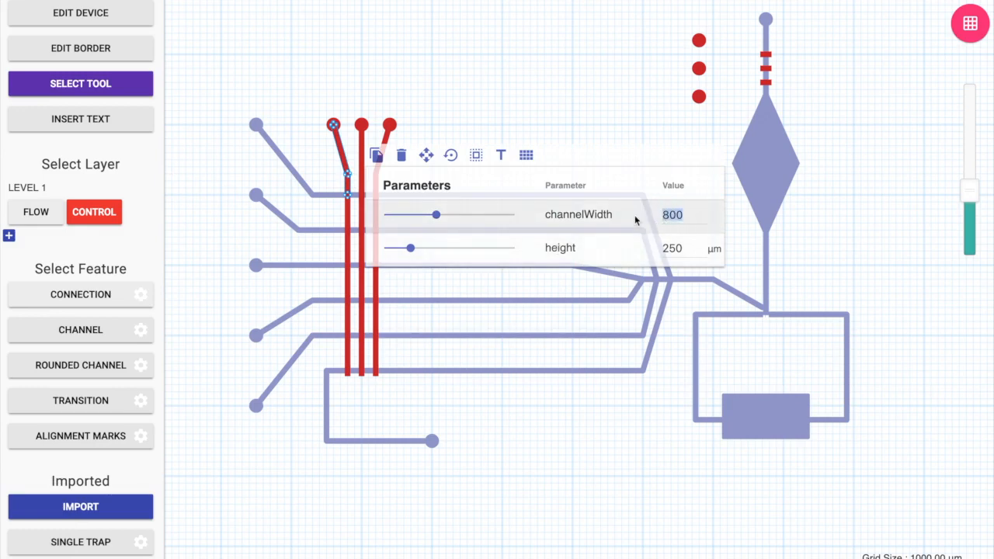
pyautogui.write('300')
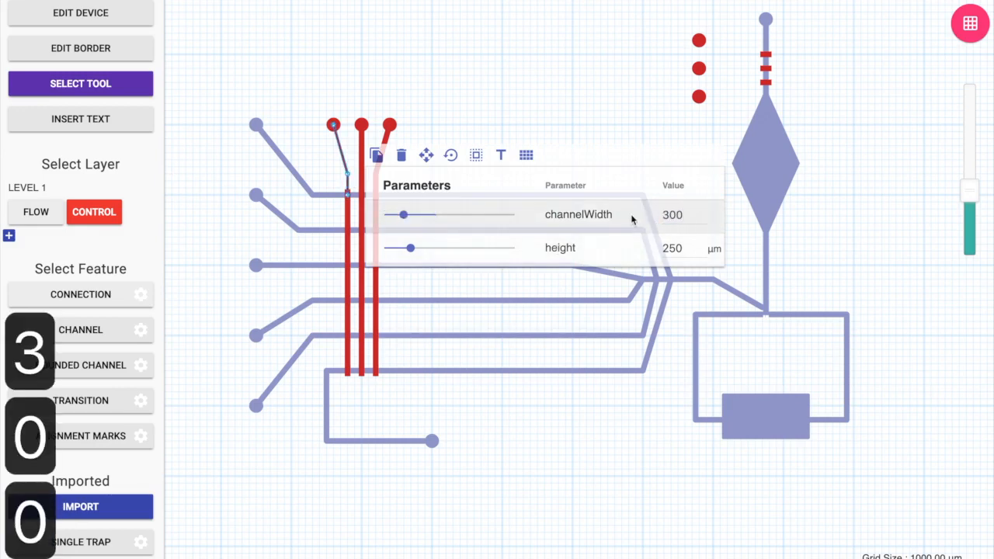
# Step: Set the channelWidth of the straight connection below the middle control port to 300
pyautogui.click(362, 160)
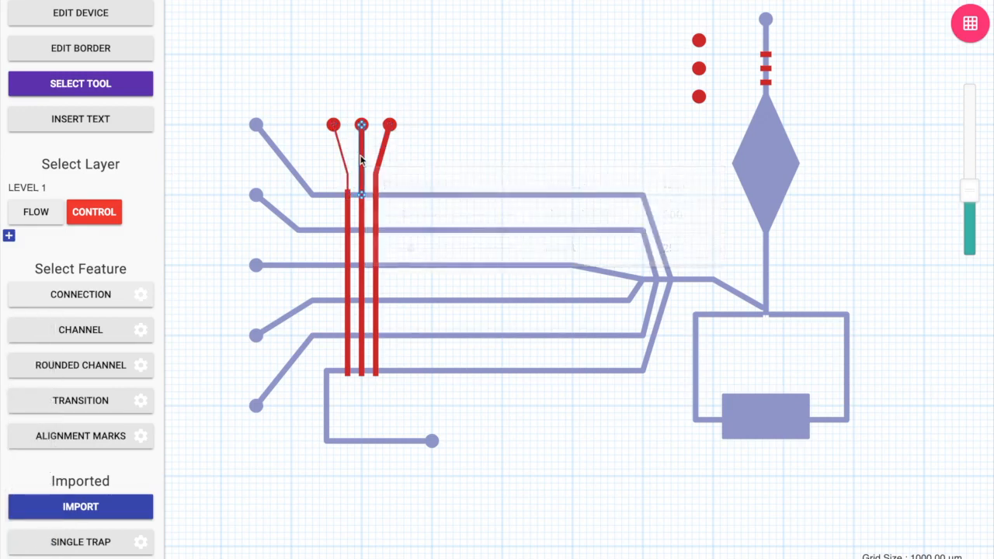
pyautogui.rightClick(360, 160)
pyautogui.moveTo(709, 212); pyautogui.dragTo(614, 213)
pyautogui.write('300')
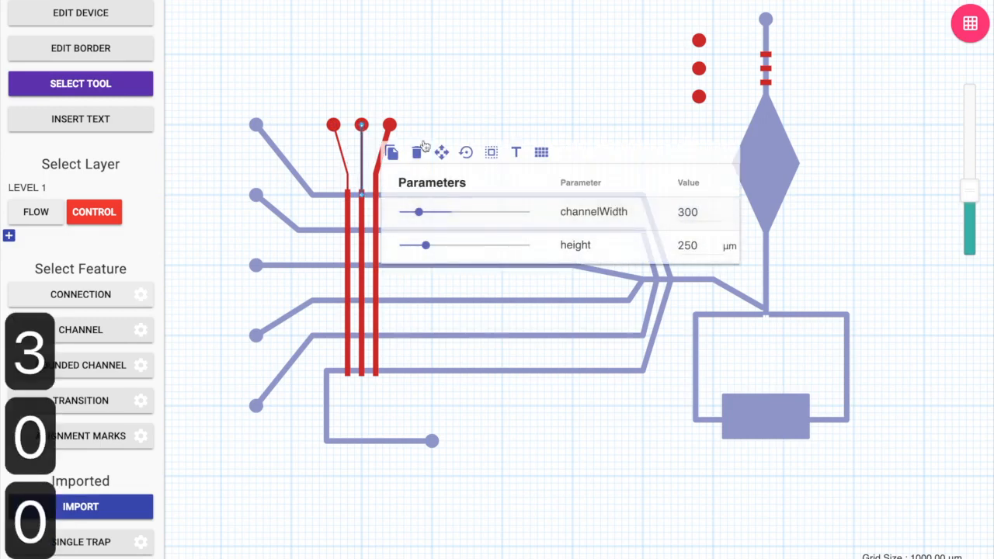
# Step: Narrow the angled connection below the right control port to a channelWidth of 300
pyautogui.click(376, 178)
pyautogui.rightClick(376, 178)
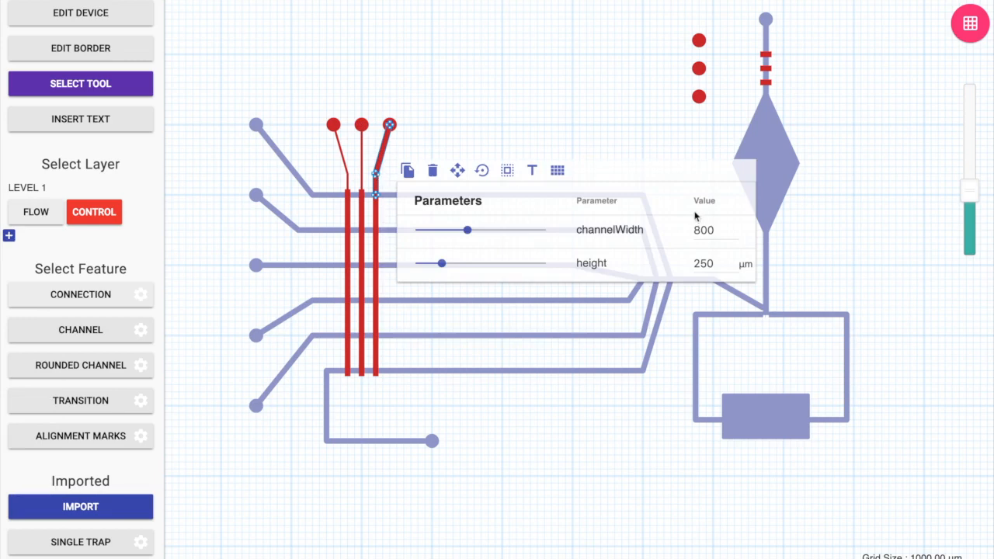
pyautogui.moveTo(722, 229); pyautogui.dragTo(645, 228)
pyautogui.write('300')
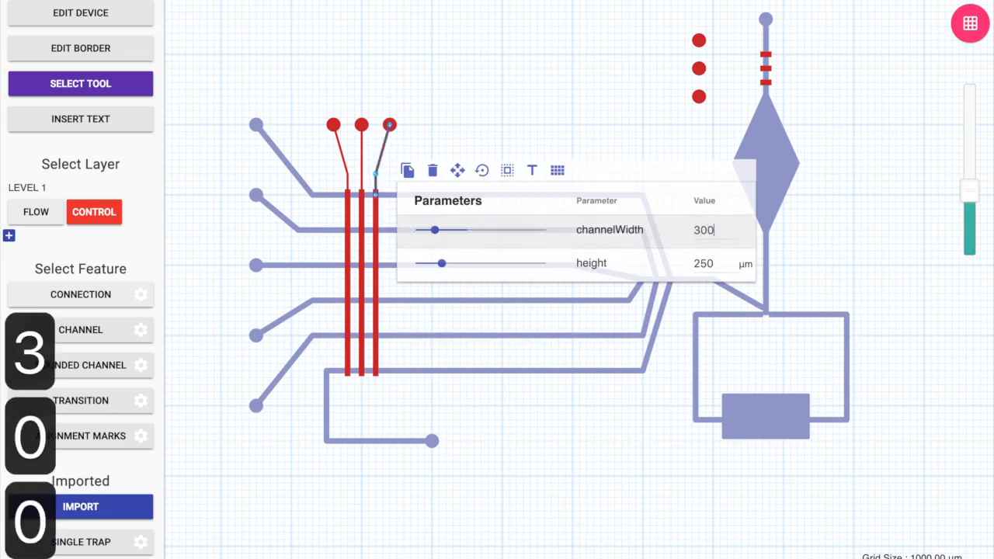
# Step: Set the channelWidth of the three vertical control connections between the first and second stacked pumps to 300
pyautogui.click(349, 222)
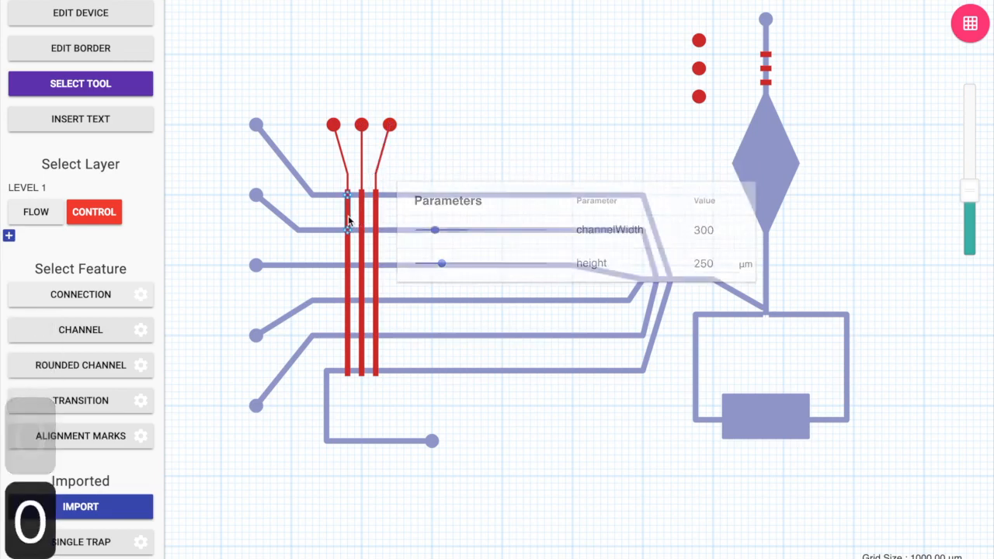
pyautogui.rightClick(349, 222)
pyautogui.moveTo(691, 273); pyautogui.dragTo(613, 273)
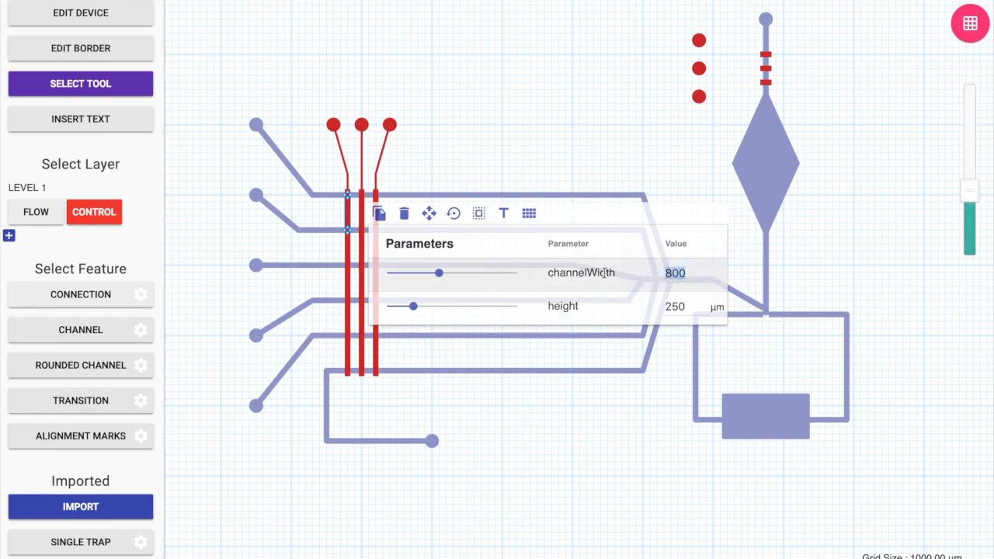
pyautogui.write('300')
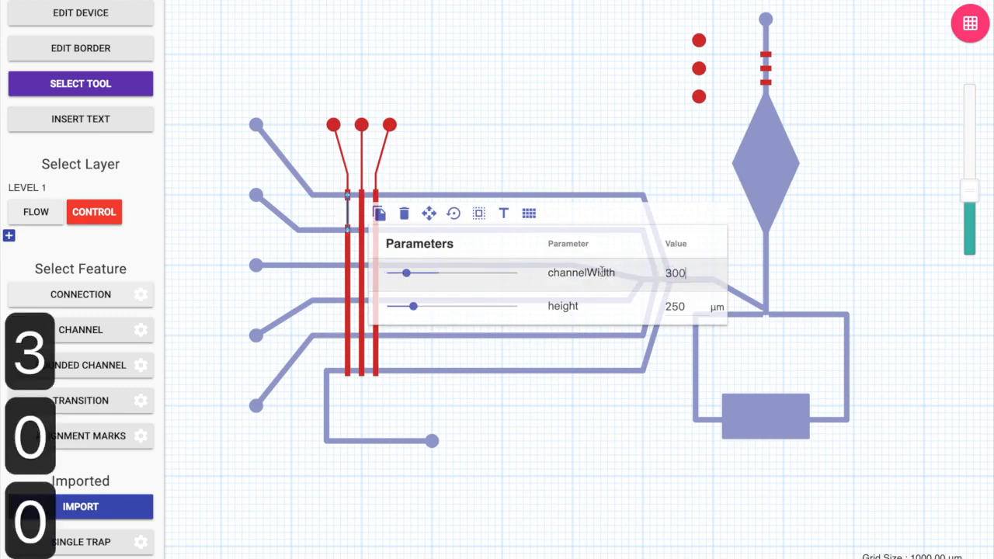
pyautogui.click(362, 215)
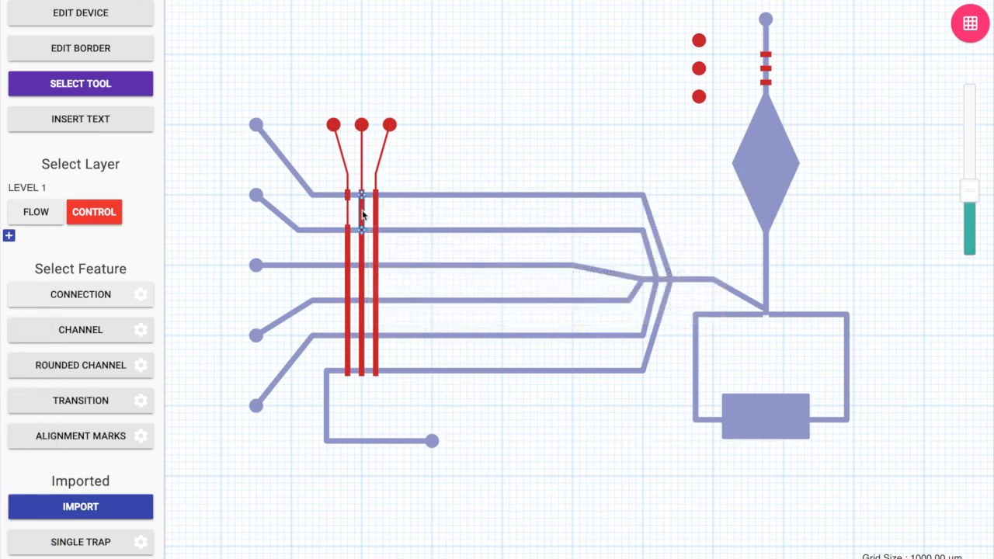
pyautogui.rightClick(362, 215)
pyautogui.moveTo(705, 266); pyautogui.dragTo(574, 267)
pyautogui.write('300')
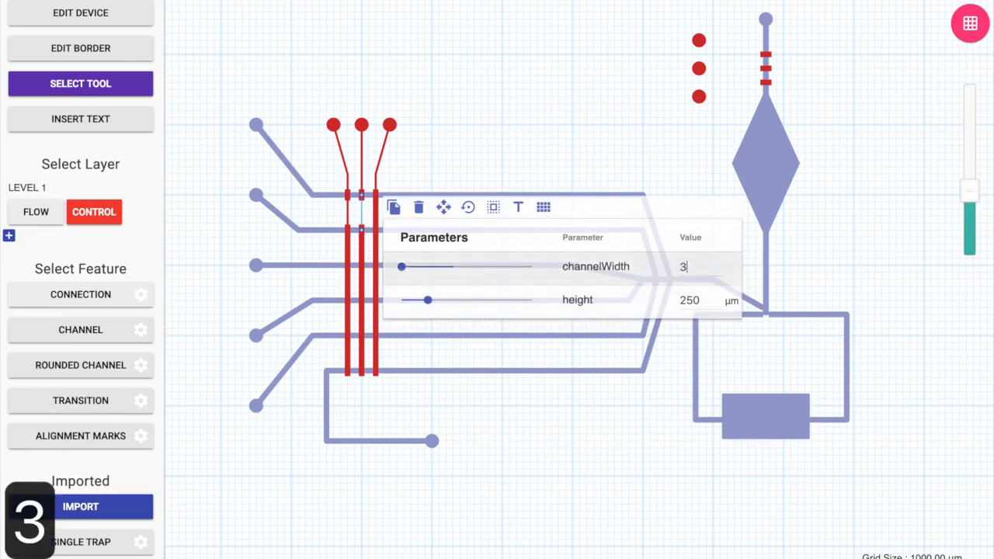
pyautogui.rightClick(376, 214)
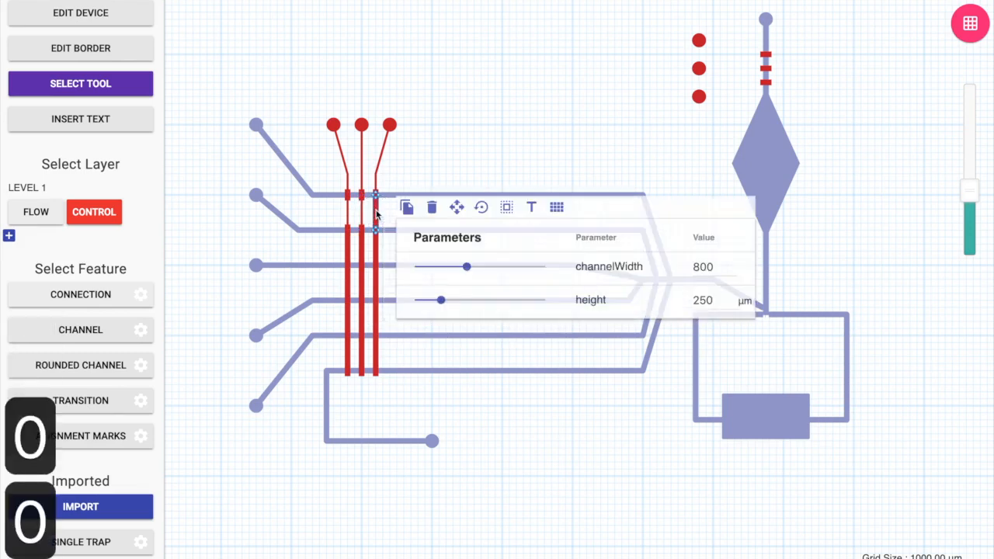
pyautogui.moveTo(721, 267); pyautogui.dragTo(594, 262)
pyautogui.write('300')
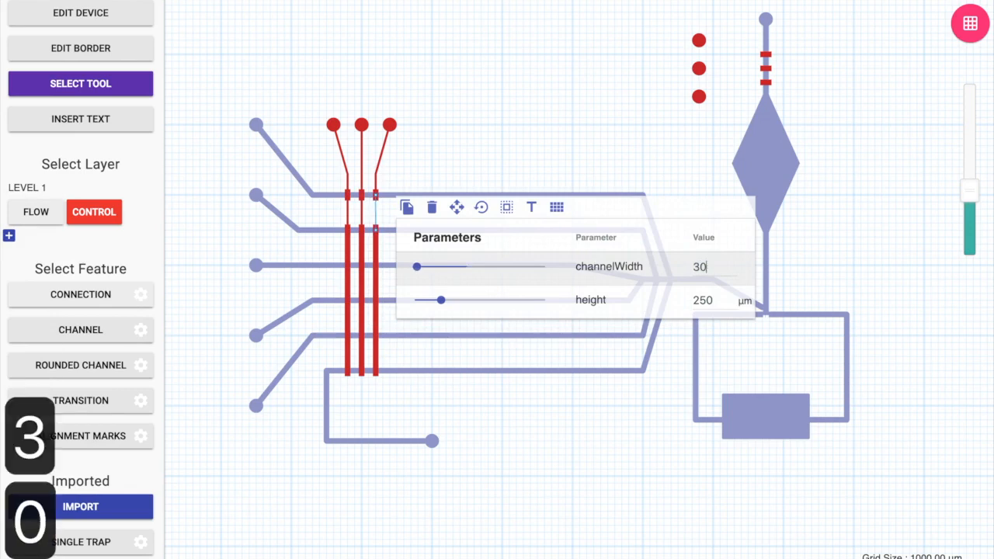
# Step: Narrow the three control connections between the second and third stacked pumps to a channelWidth of 300
pyautogui.rightClick(347, 254)
pyautogui.moveTo(685, 306); pyautogui.dragTo(588, 309)
pyautogui.write('300')
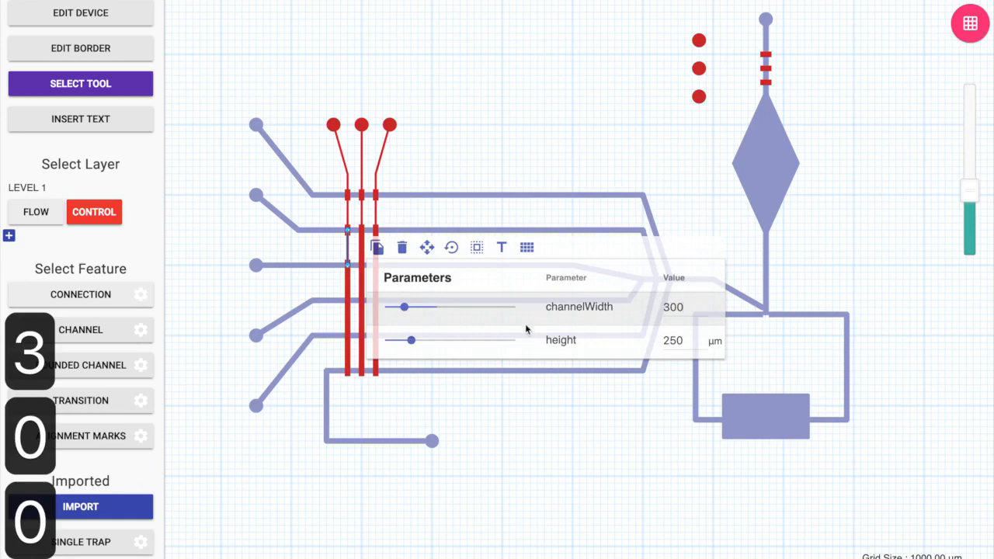
pyautogui.rightClick(362, 252)
pyautogui.moveTo(701, 305); pyautogui.dragTo(629, 304)
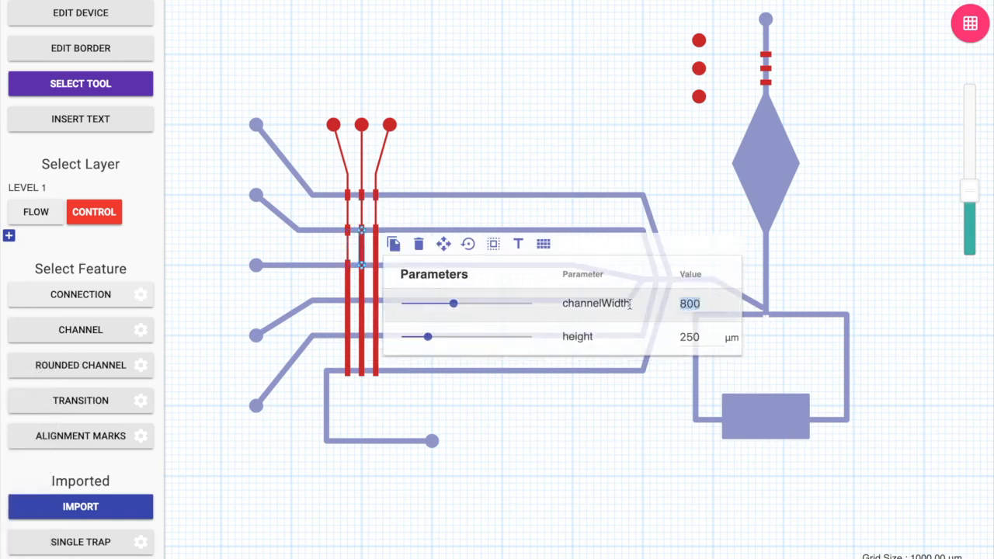
pyautogui.write('300')
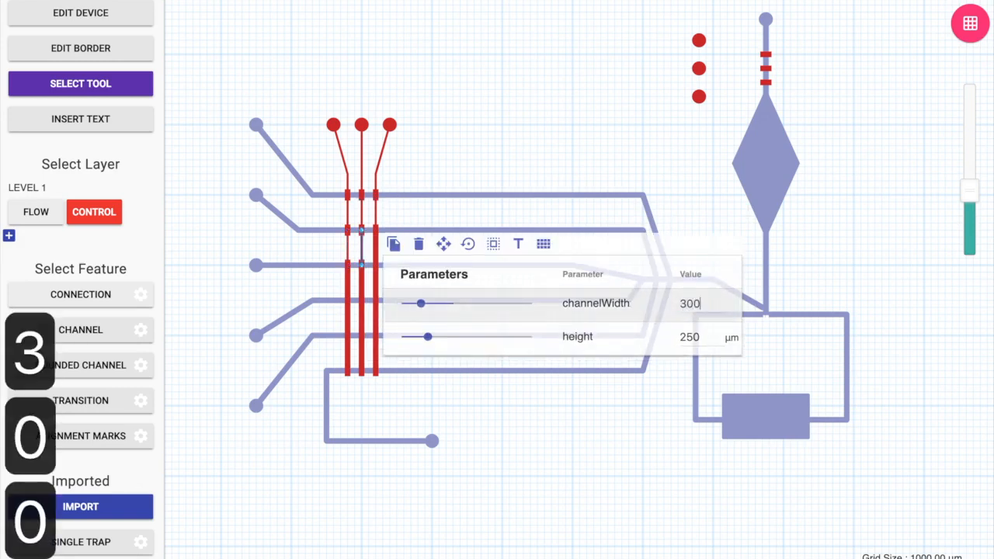
pyautogui.click(376, 250)
pyautogui.rightClick(379, 250)
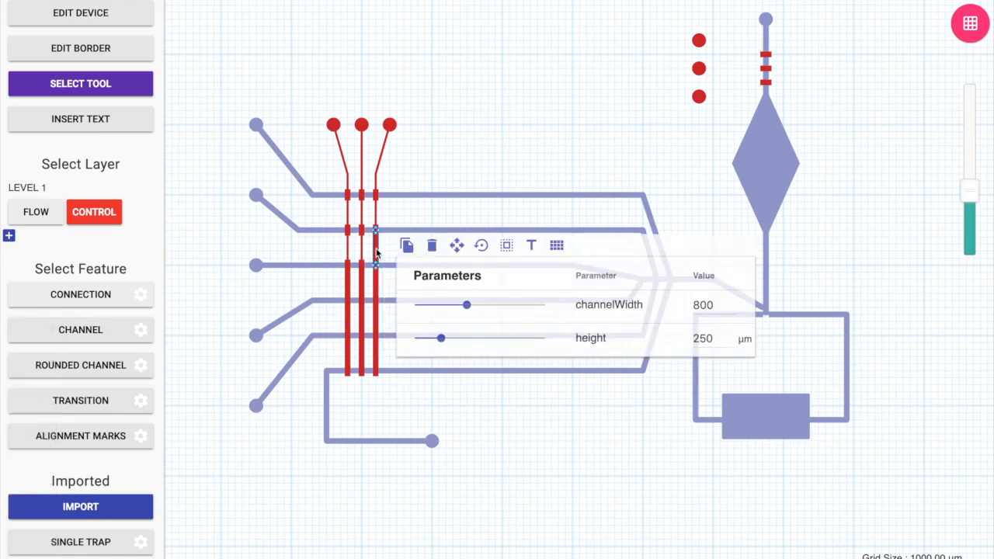
pyautogui.click(714, 304)
pyautogui.doubleClick(715, 304)
pyautogui.write('300')
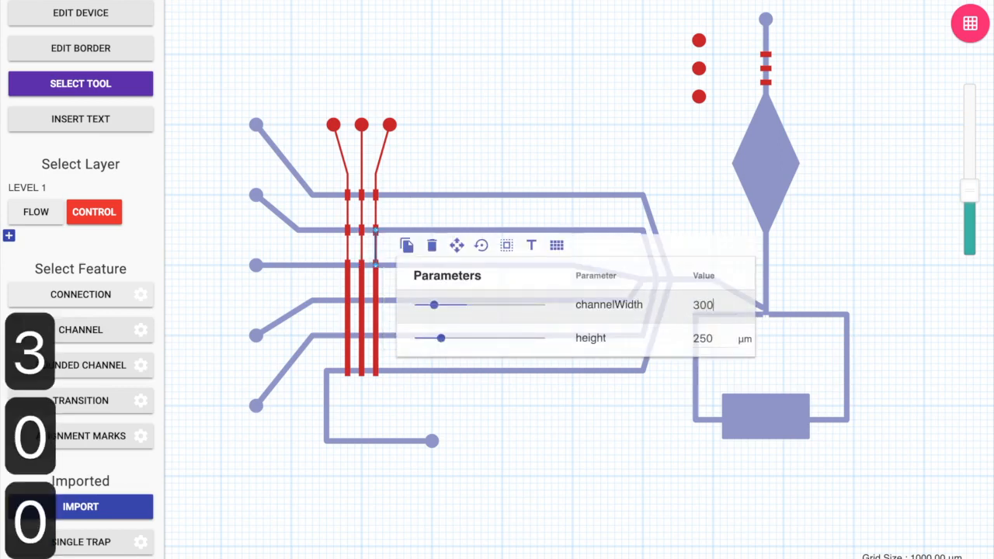
# Step: Set the channelWidth of the three control connections between the third and fourth stacked pumps to 300
pyautogui.click(349, 290)
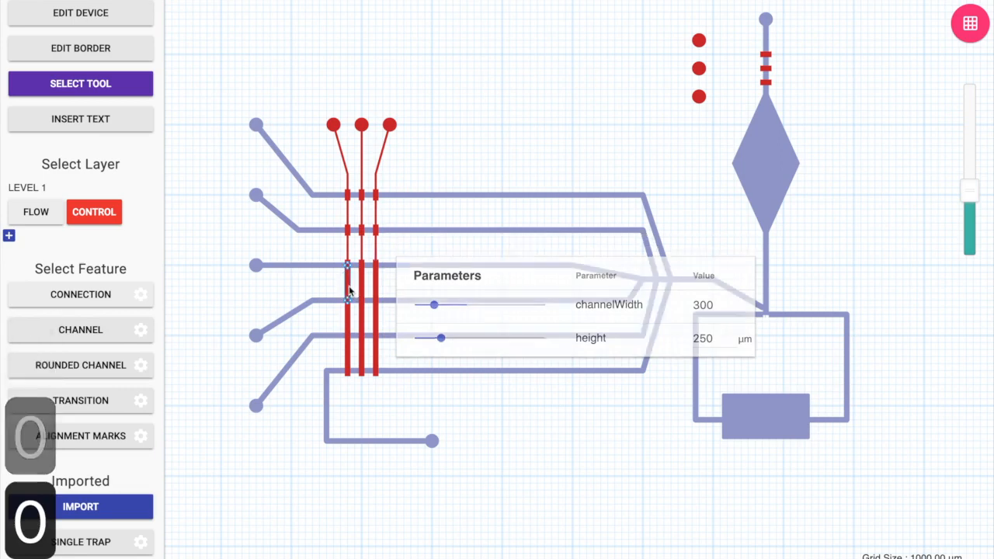
pyautogui.rightClick(349, 291)
pyautogui.doubleClick(695, 344)
pyautogui.write('300')
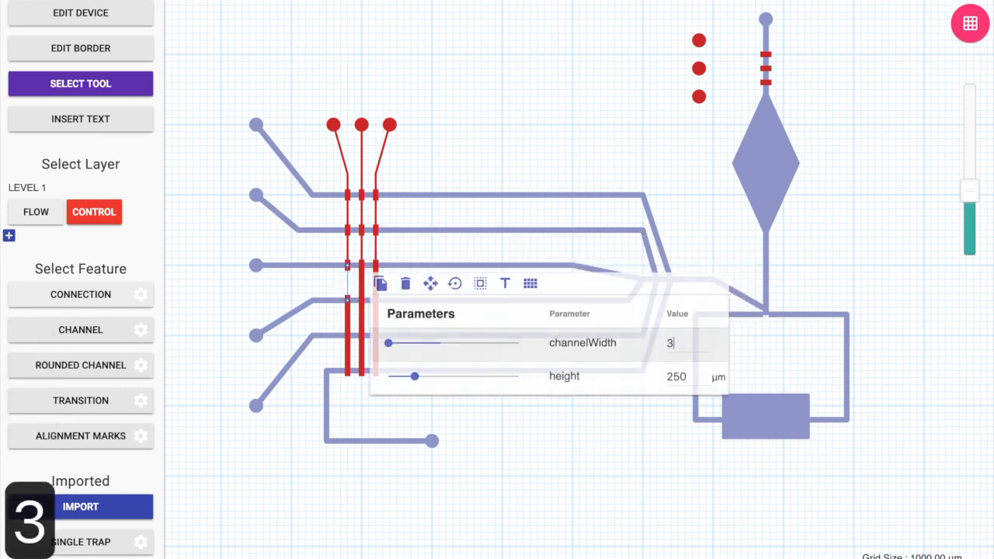
pyautogui.click(361, 272)
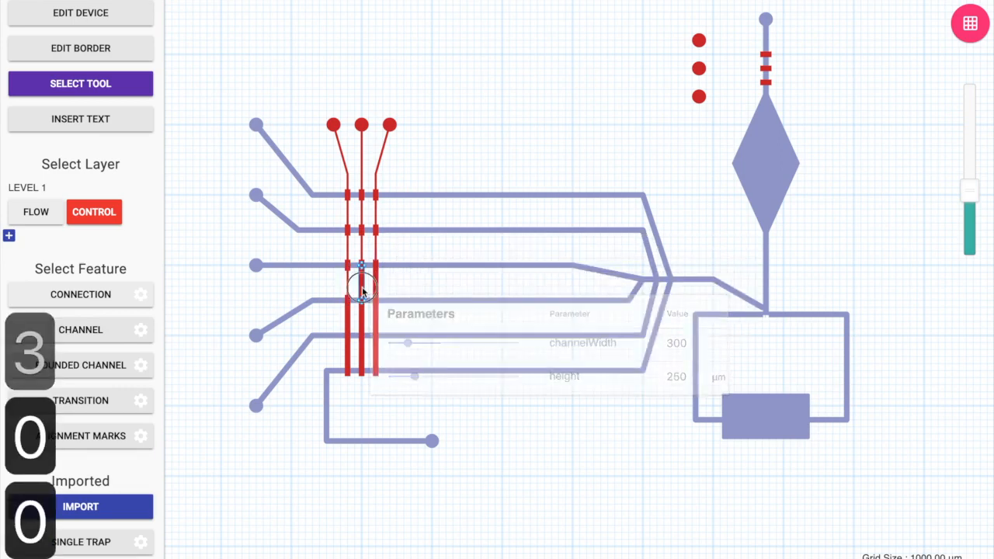
pyautogui.rightClick(361, 272)
pyautogui.doubleClick(695, 344)
pyautogui.write('300')
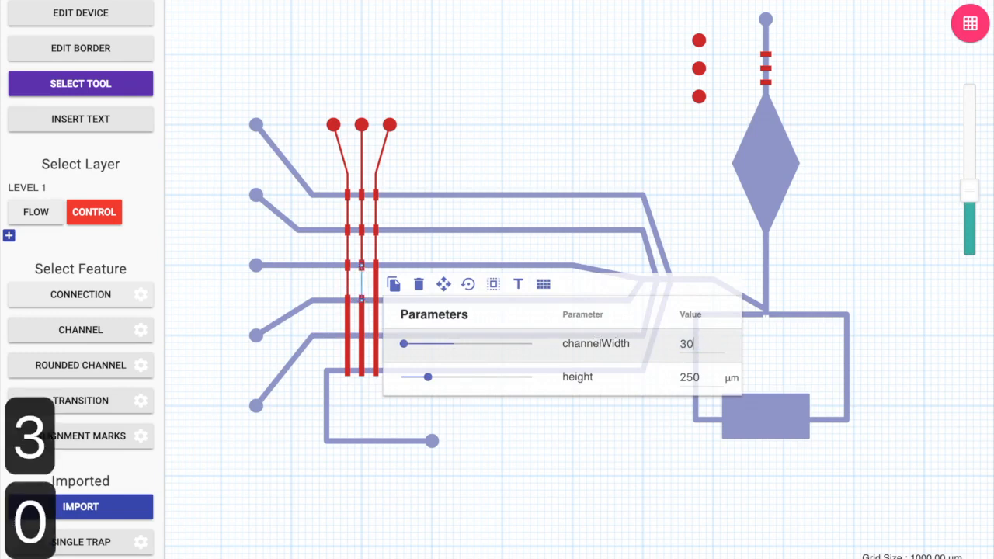
pyautogui.click(376, 284)
pyautogui.rightClick(377, 284)
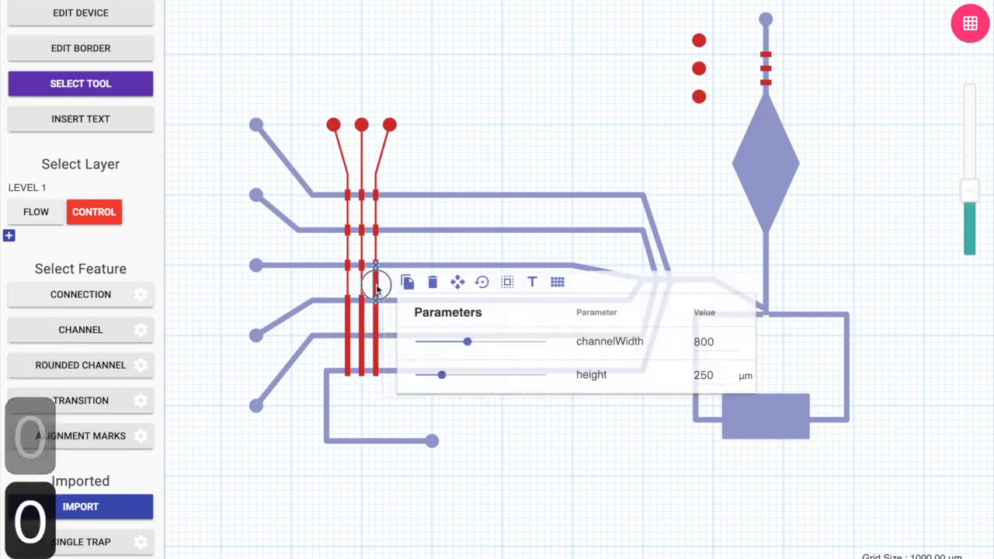
pyautogui.doubleClick(704, 342)
pyautogui.write('300')
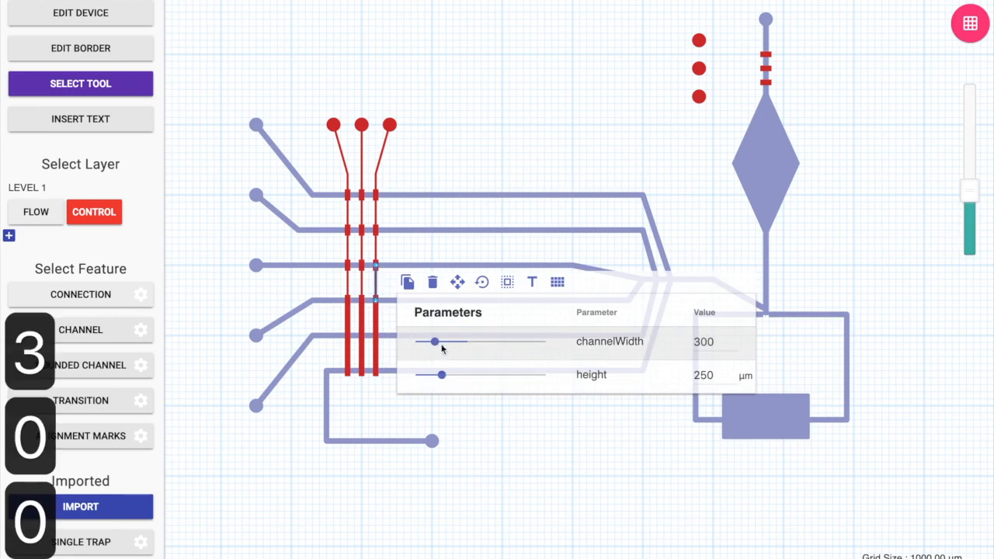
# Step: Narrow the three control connections between the fourth and fifth stacked pumps to a channelWidth of 300
pyautogui.click(347, 321)
pyautogui.rightClick(347, 320)
pyautogui.doubleClick(697, 380)
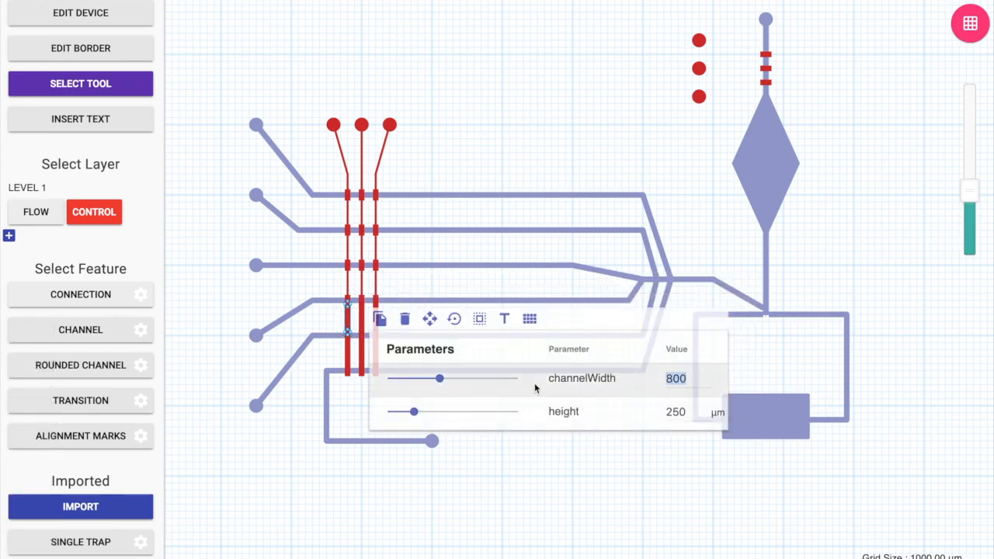
pyautogui.write('300')
pyautogui.click(365, 320)
pyautogui.rightClick(365, 320)
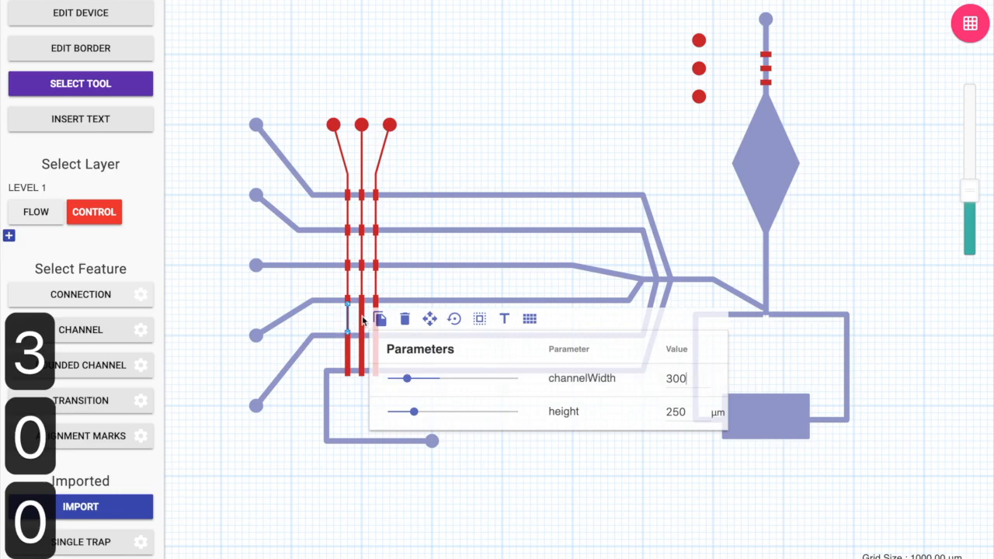
pyautogui.doubleClick(696, 373)
pyautogui.write('300')
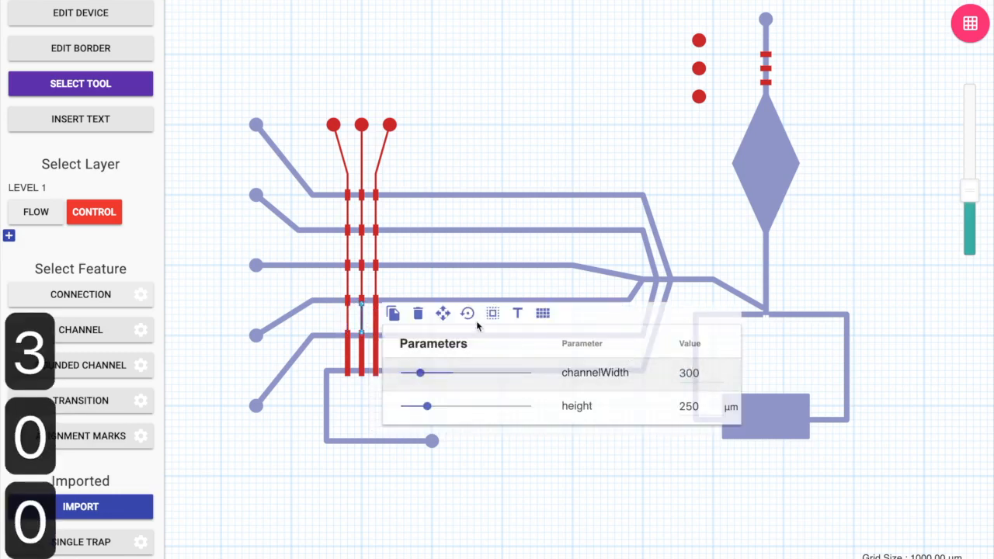
pyautogui.click(375, 318)
pyautogui.rightClick(375, 319)
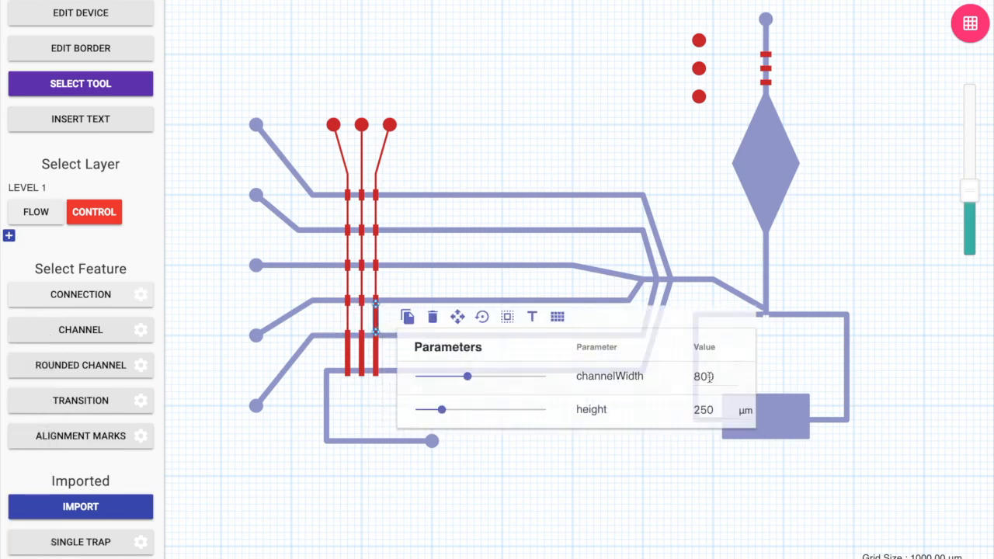
pyautogui.doubleClick(718, 378)
pyautogui.write('300')
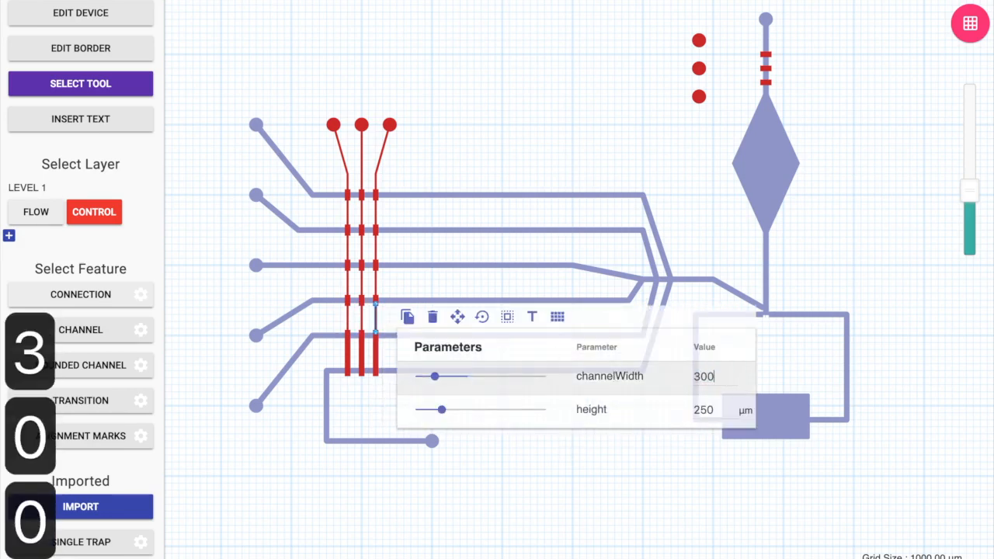
# Step: Set the channelWidth of the three control connections between the fifth and sixth stacked pumps to 300, then deselect
pyautogui.click(347, 354)
pyautogui.rightClick(344, 349)
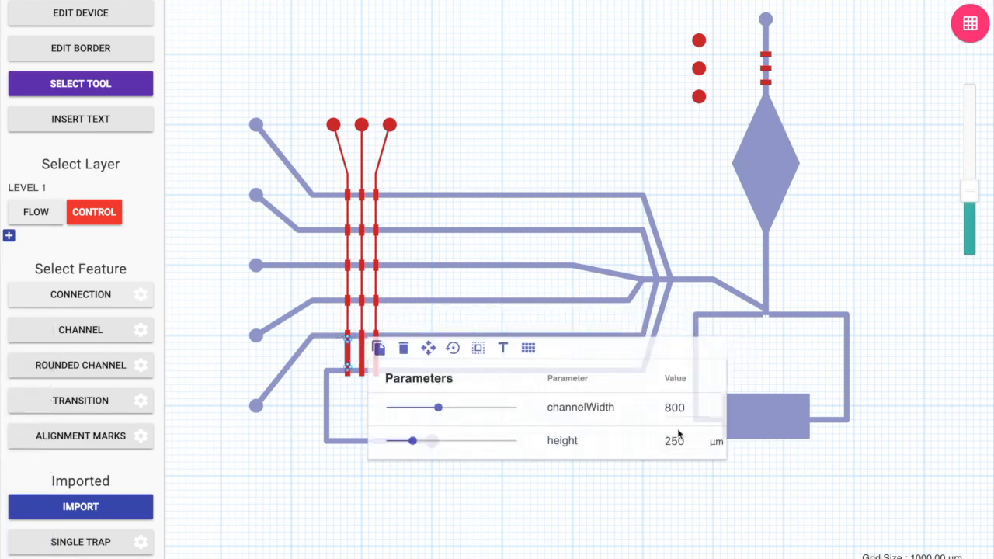
pyautogui.doubleClick(684, 407)
pyautogui.write('300')
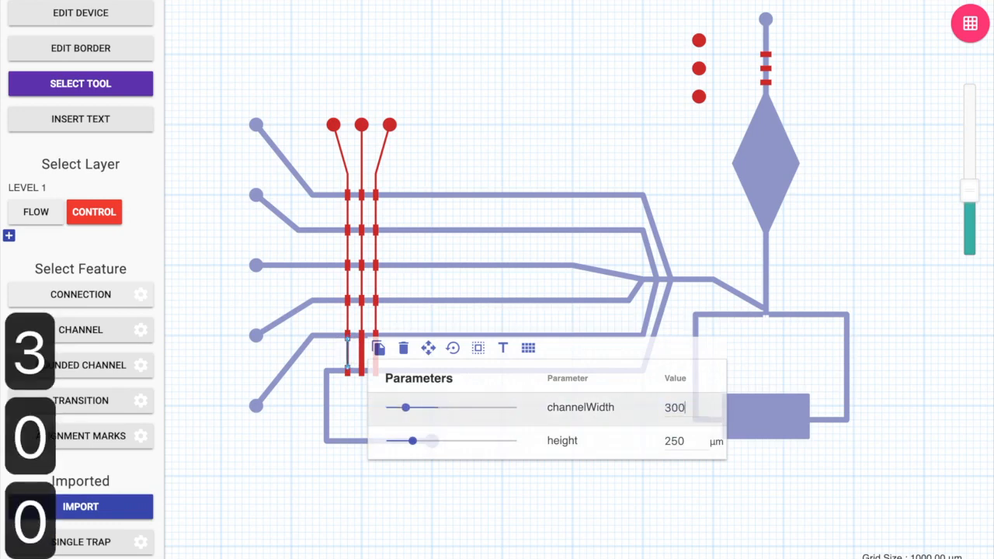
pyautogui.rightClick(363, 352)
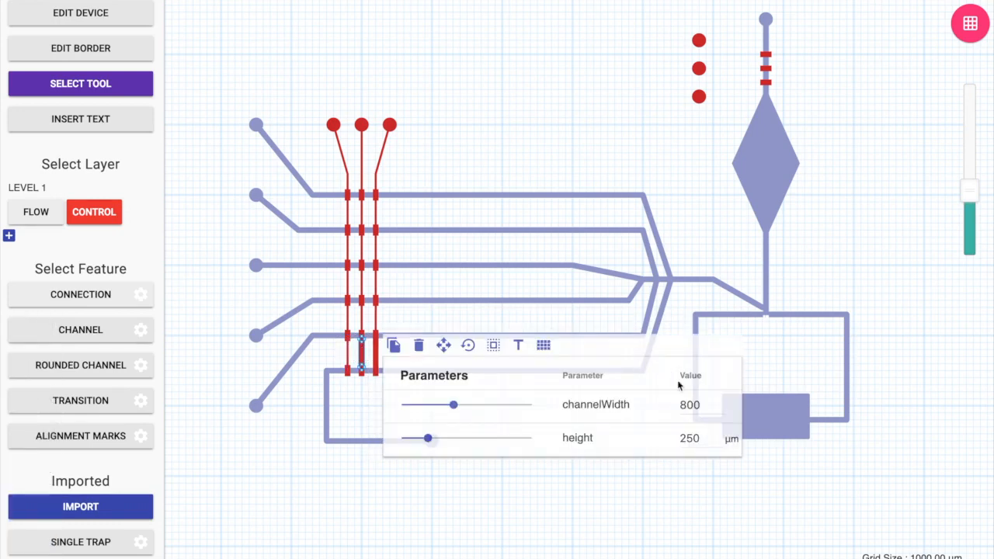
pyautogui.doubleClick(689, 405)
pyautogui.write('300')
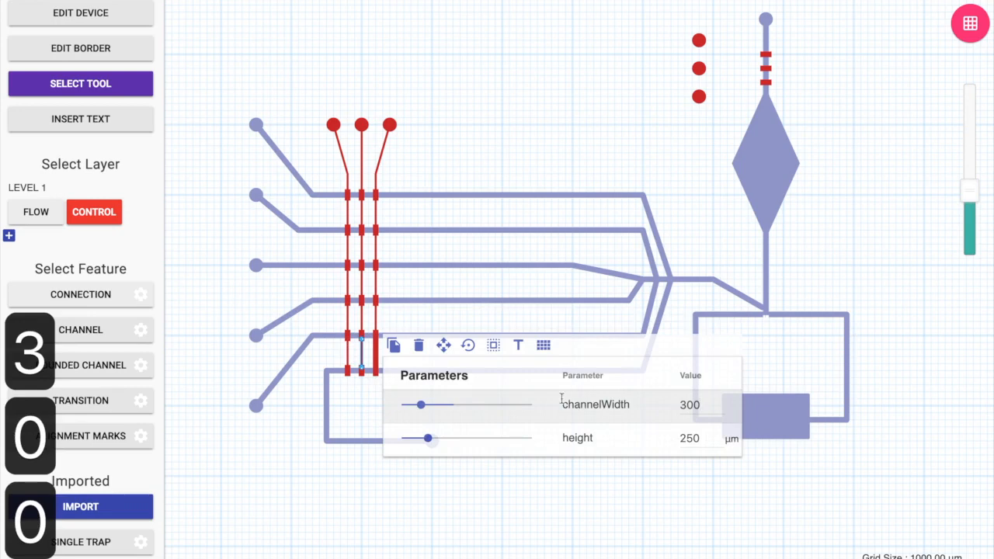
pyautogui.rightClick(376, 360)
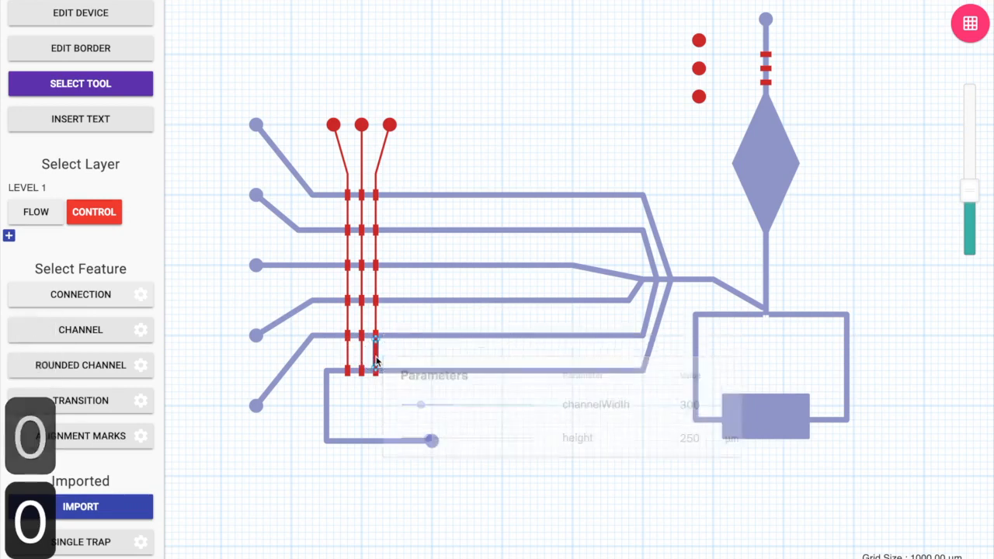
pyautogui.doubleClick(701, 413)
pyautogui.write('300')
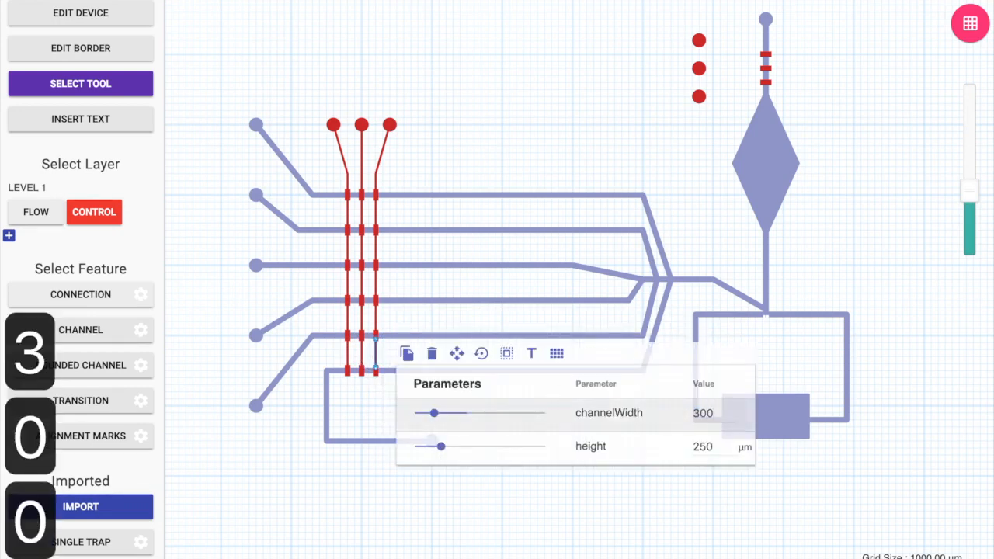
pyautogui.click(436, 476)
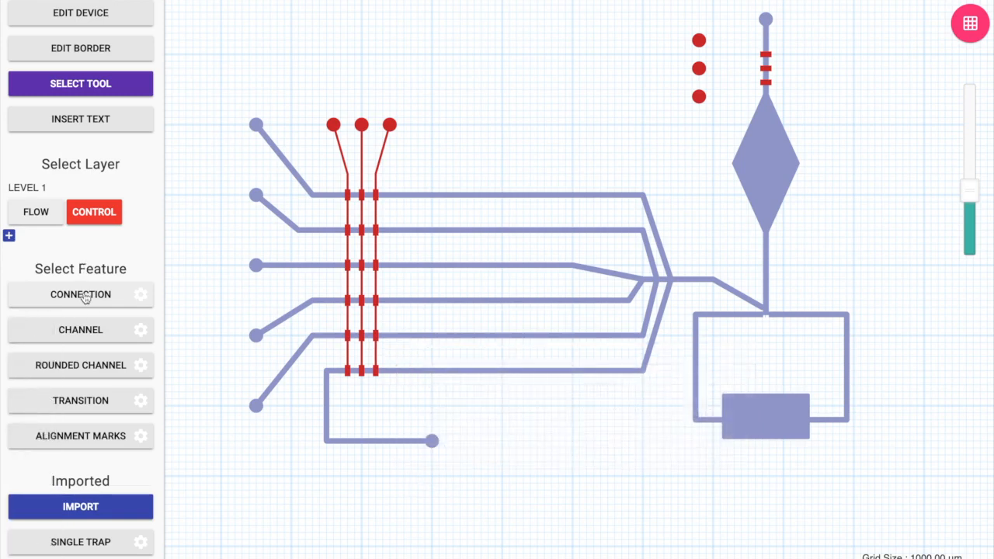
# Step: Set the default channelWidth for new control-layer connections to 300
pyautogui.click(140, 295)
pyautogui.click(469, 330)
pyautogui.write('300')
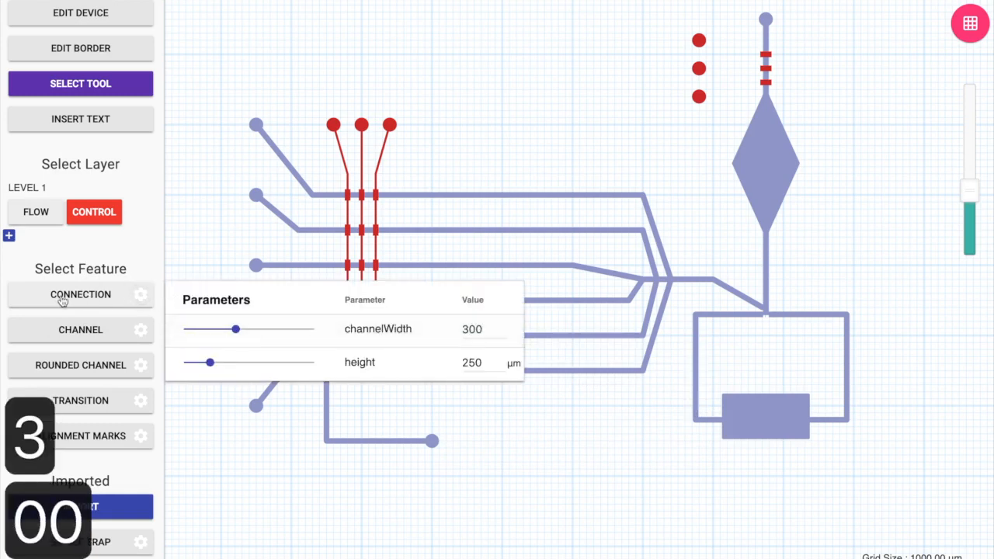
# Step: Connect the three pump valves above the diamond chamber to the three control ports beside them, and save the design
pyautogui.click(765, 71)
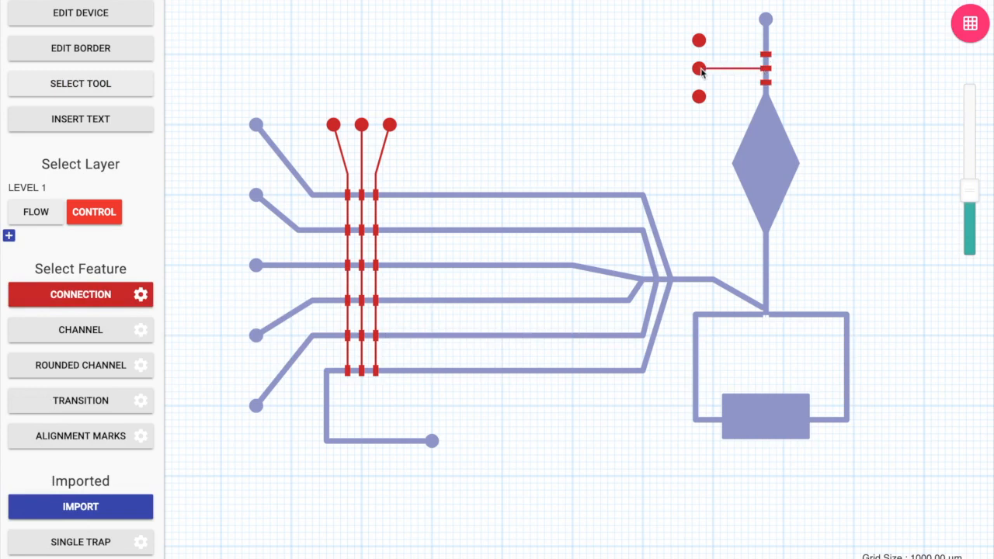
pyautogui.click(765, 55)
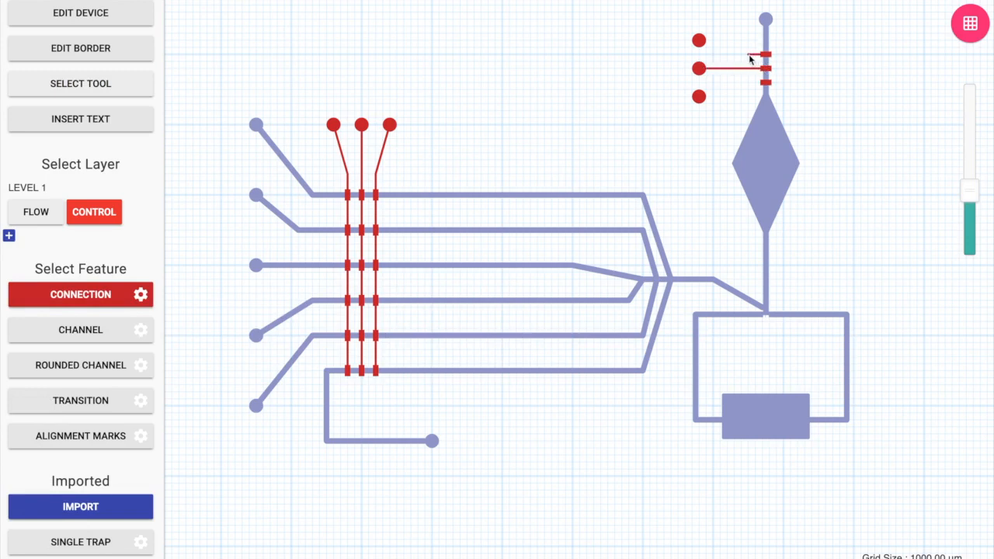
pyautogui.click(699, 39)
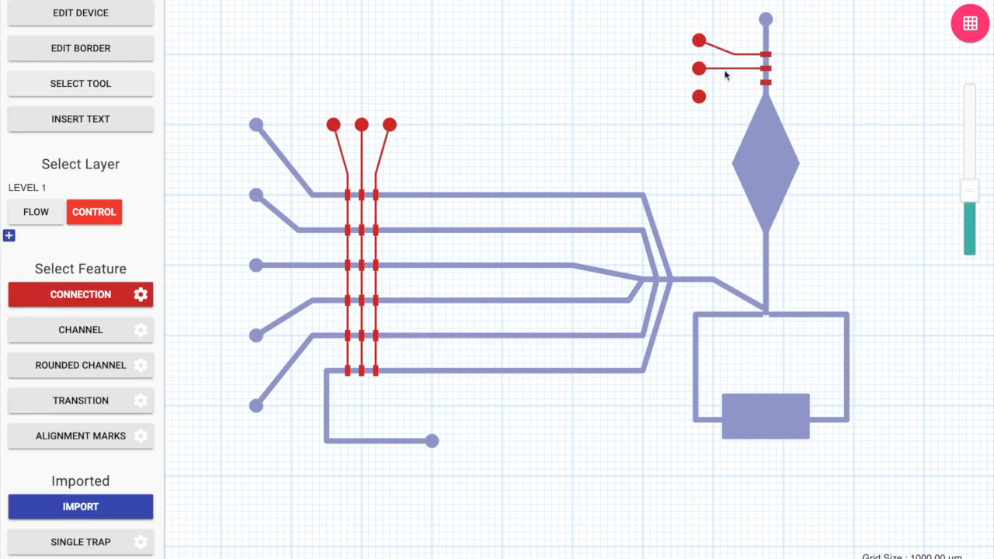
pyautogui.click(764, 83)
pyautogui.click(699, 97)
pyautogui.press('super+s')
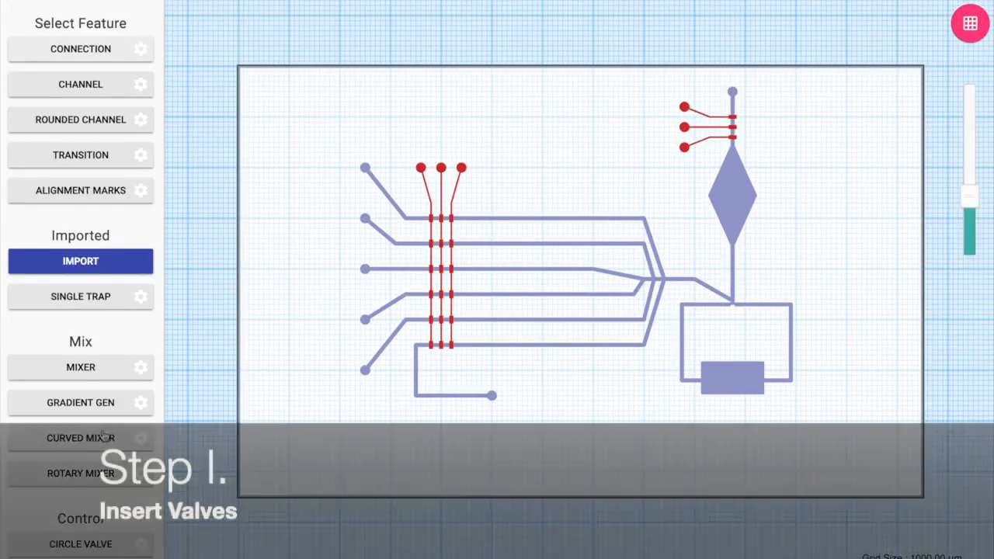
# Step: Insert a valve on each of the six parallel flow channels and one on the vertical channel below the diamond chamber
pyautogui.scroll(-5, 104, 436)
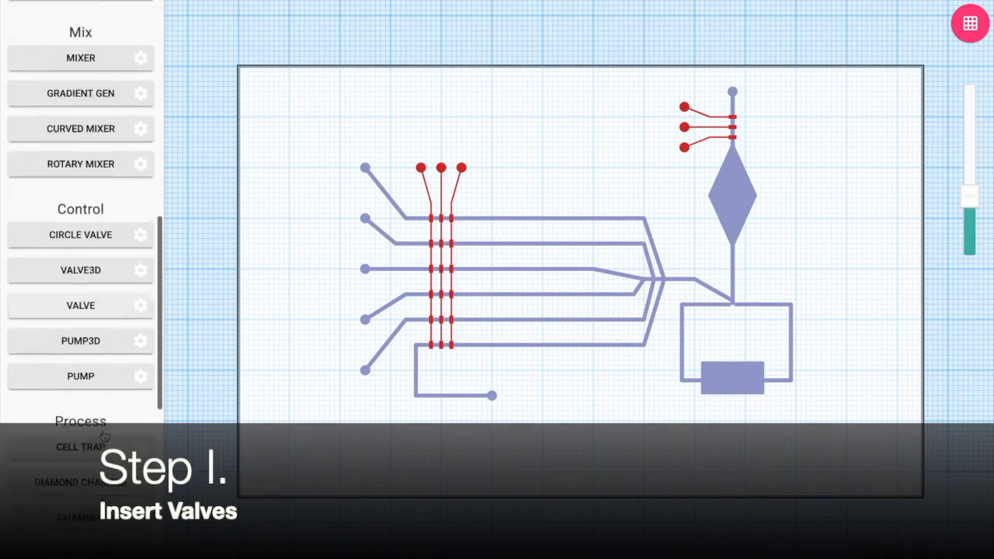
pyautogui.click(104, 281)
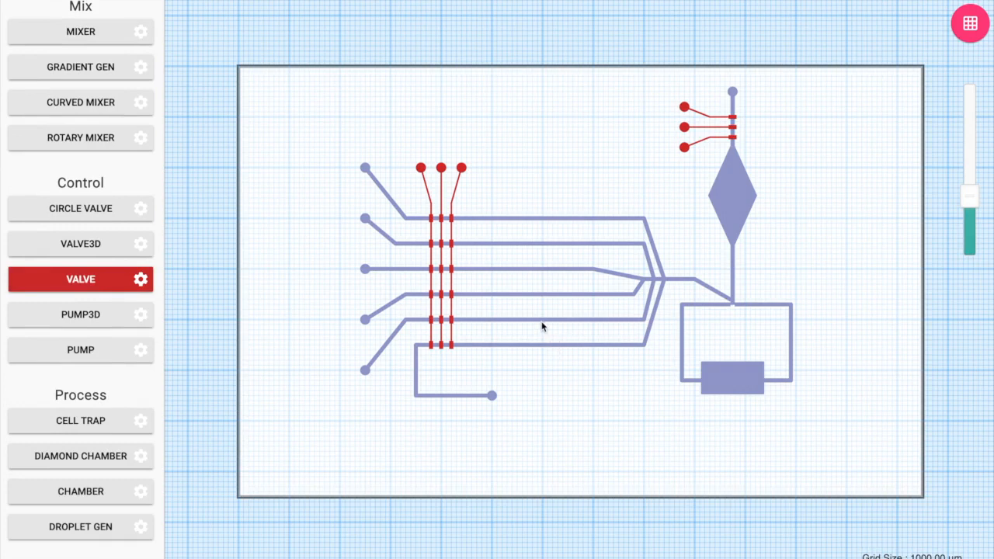
pyautogui.click(542, 318)
pyautogui.click(567, 293)
pyautogui.click(592, 344)
pyautogui.click(542, 218)
pyautogui.scroll(3, 733, 271)
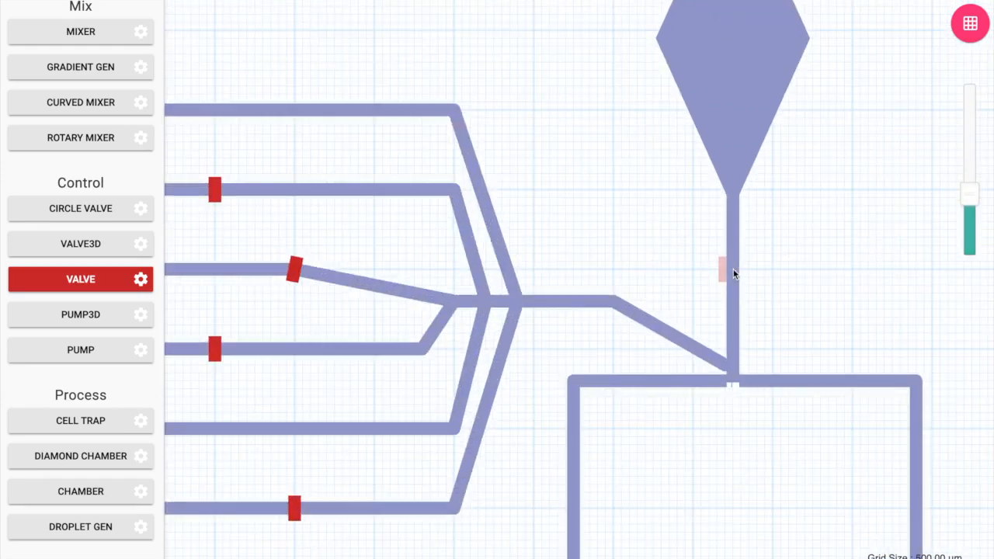
pyautogui.click(733, 269)
# Step: Turn off the automatic grid and set the grid spacing to 500 µm
pyautogui.scroll(-4, 735, 275)
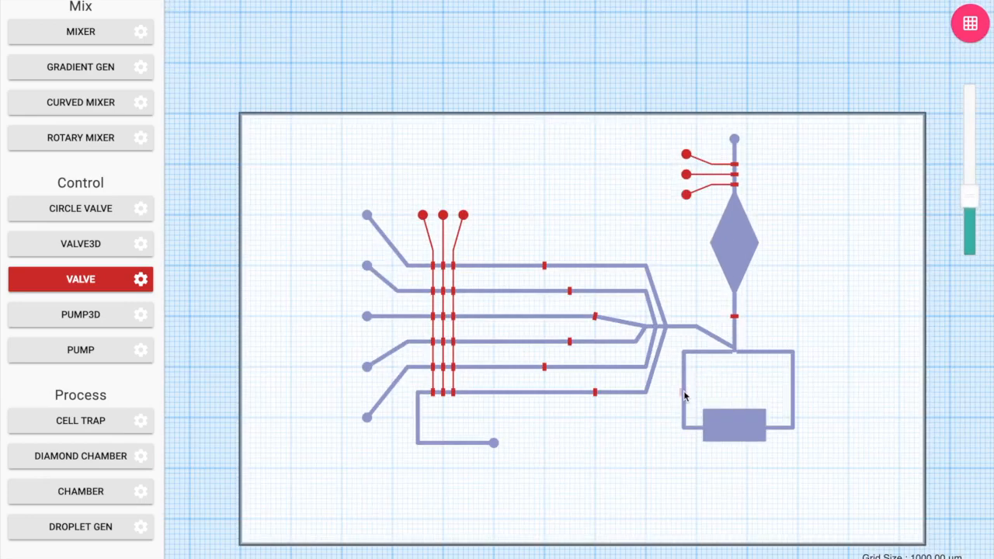
pyautogui.scroll(2, 683, 395)
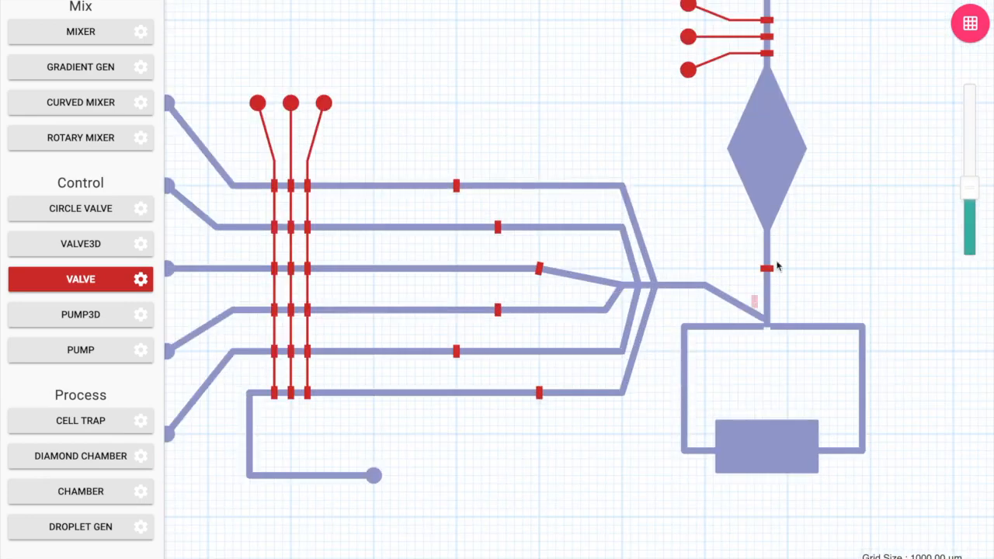
pyautogui.click(970, 23)
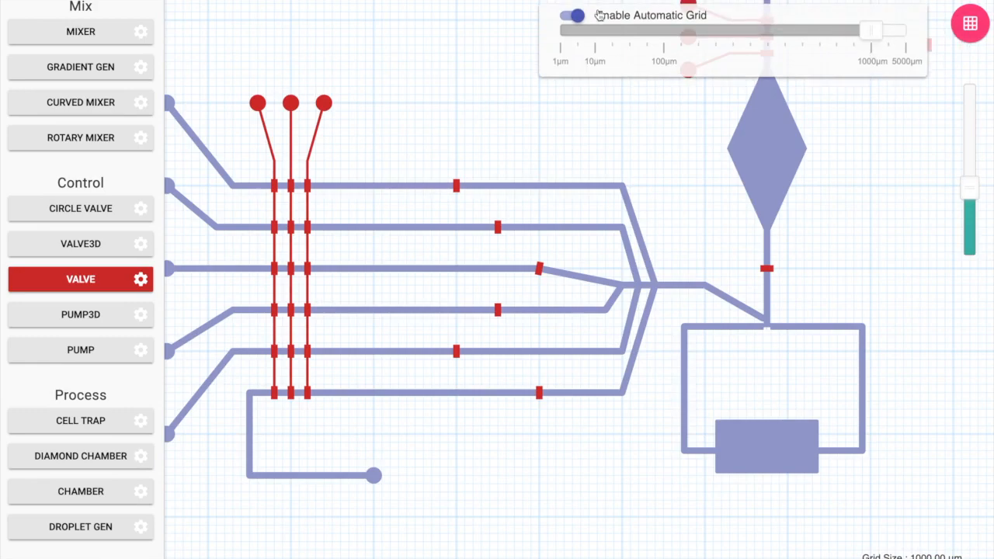
pyautogui.click(573, 16)
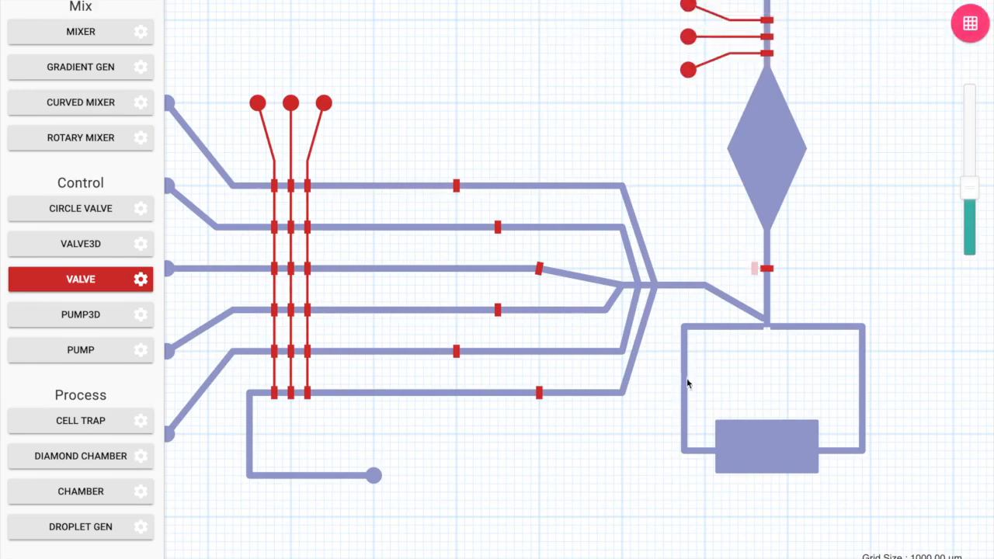
pyautogui.scroll(5, 686, 396)
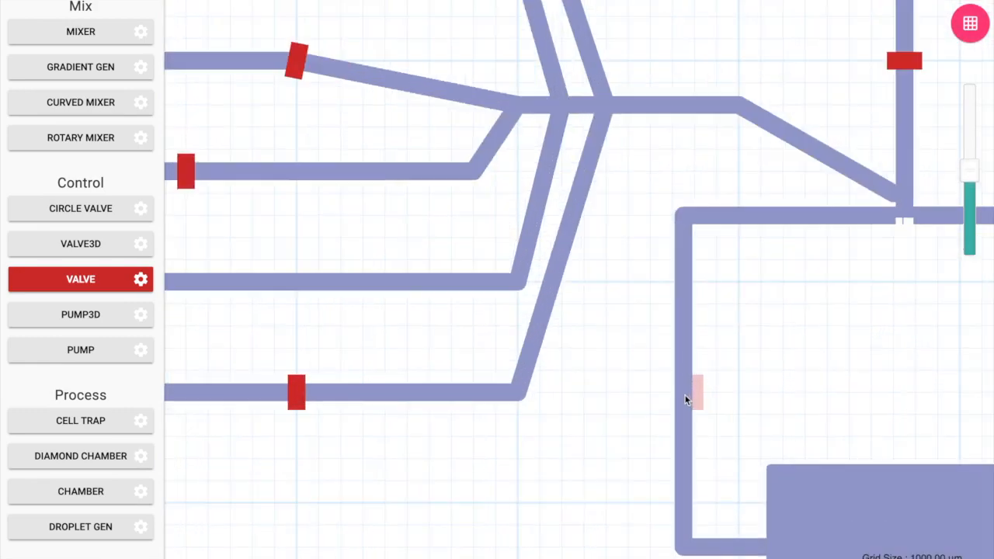
pyautogui.moveTo(963, 27)
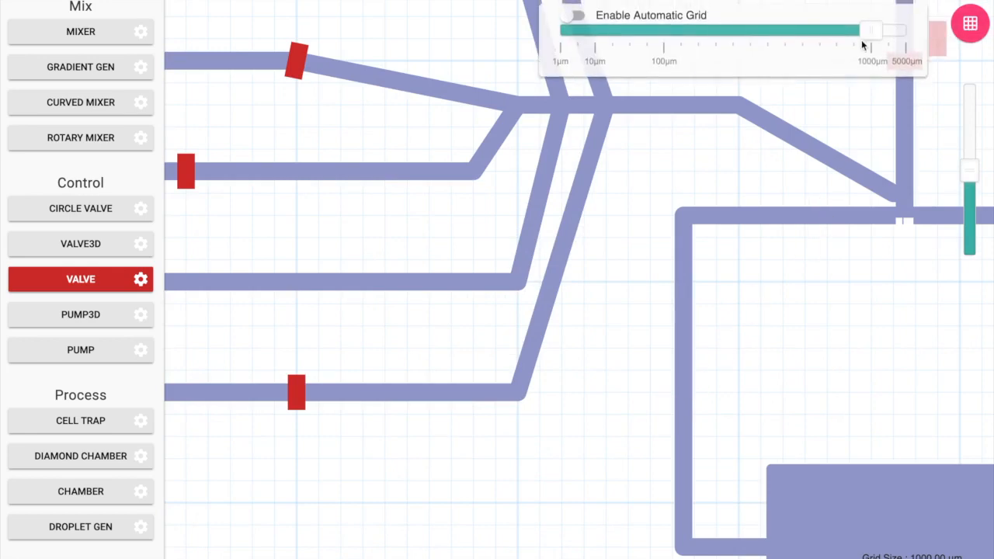
pyautogui.click(764, 34)
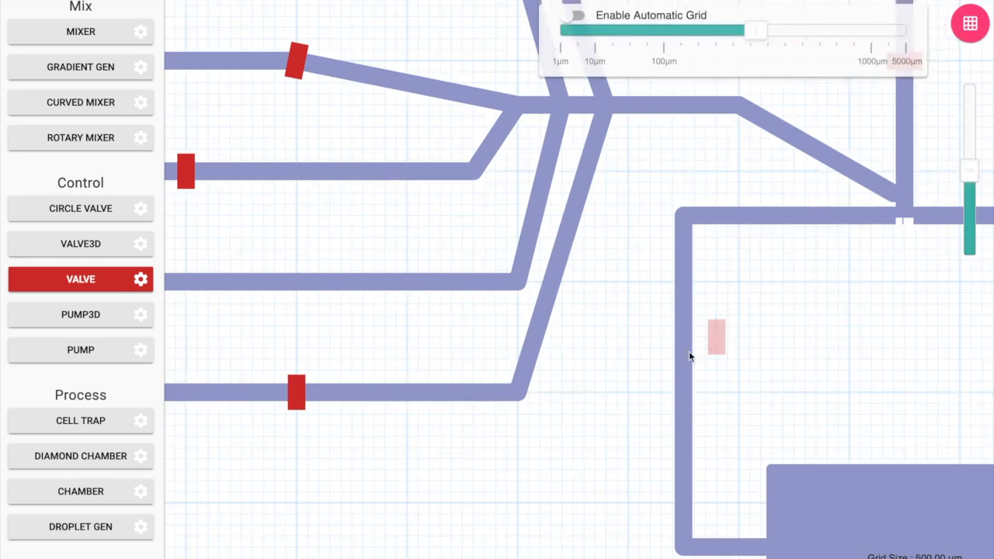
# Step: Insert a valve on the left vertical channel of the loop around the rectangular chamber, then end valve placement and close the grid settings
pyautogui.click(686, 393)
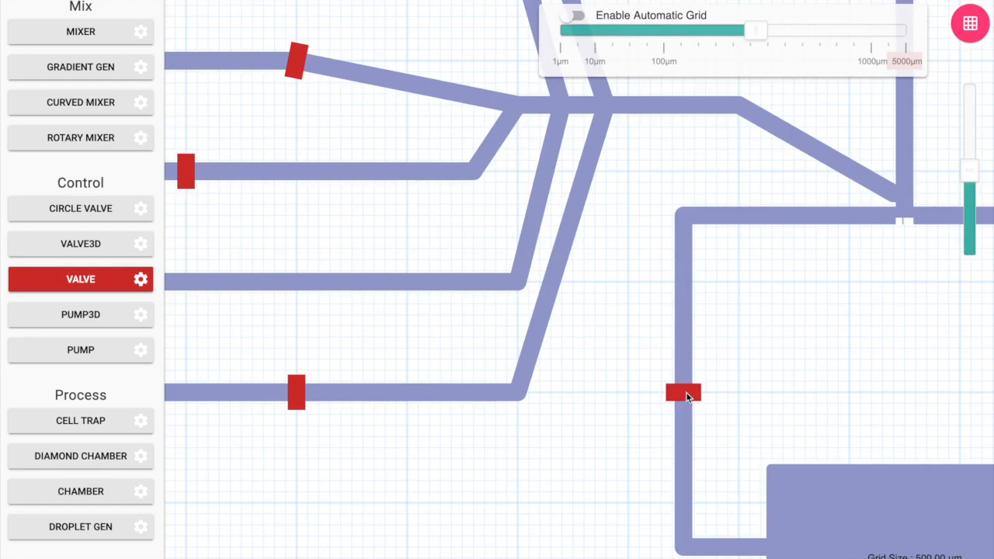
pyautogui.scroll(-3, 675, 380)
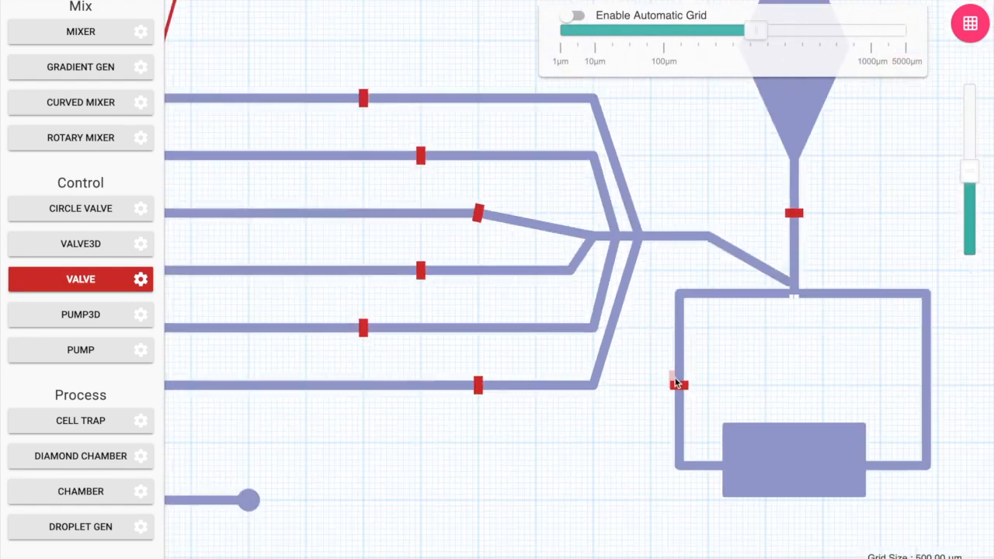
pyautogui.scroll(-2, 675, 381)
pyautogui.scroll(3, 675, 381)
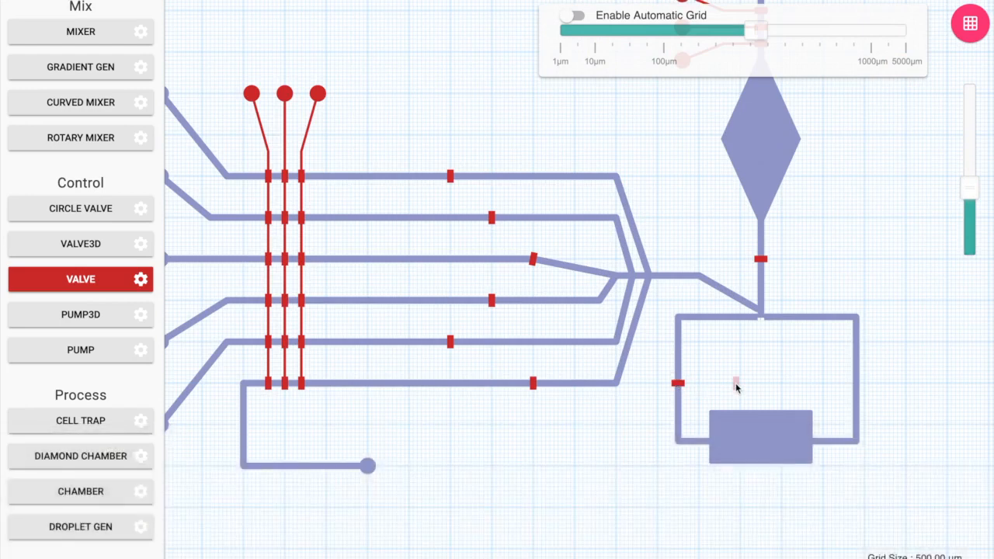
pyautogui.press('Escape')
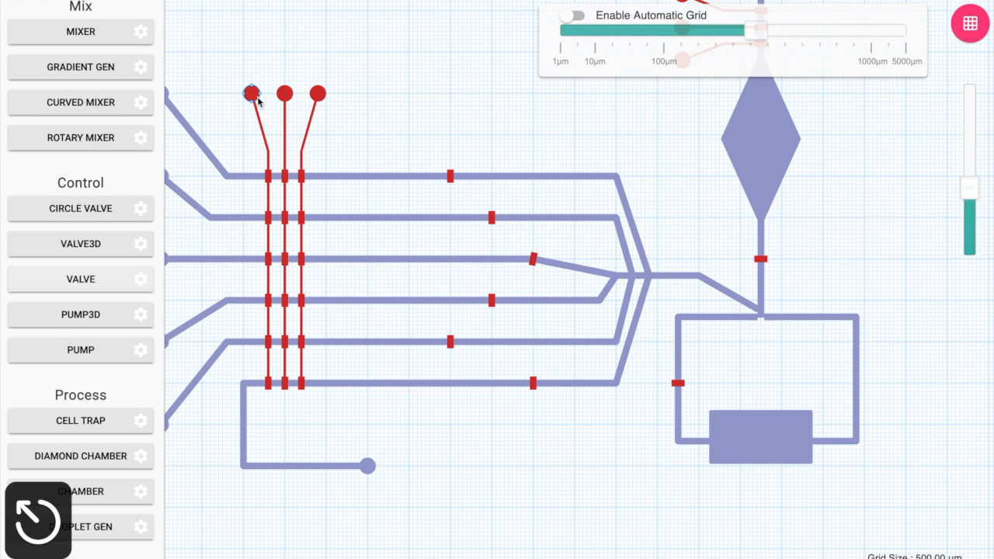
pyautogui.click(970, 23)
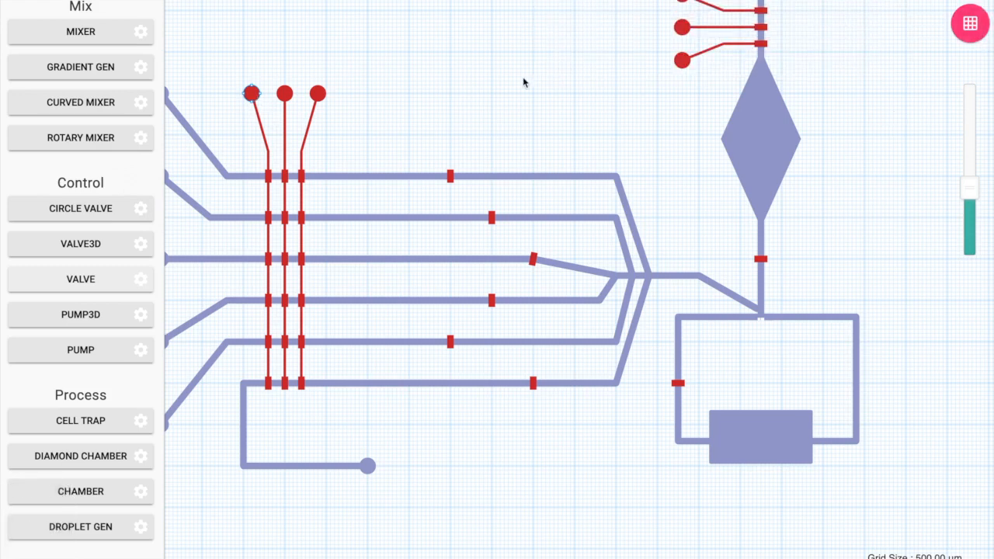
# Step: Copy the leftmost control port above the pumps and paste three copies in a row above the valves on the parallel channels
pyautogui.click(252, 93)
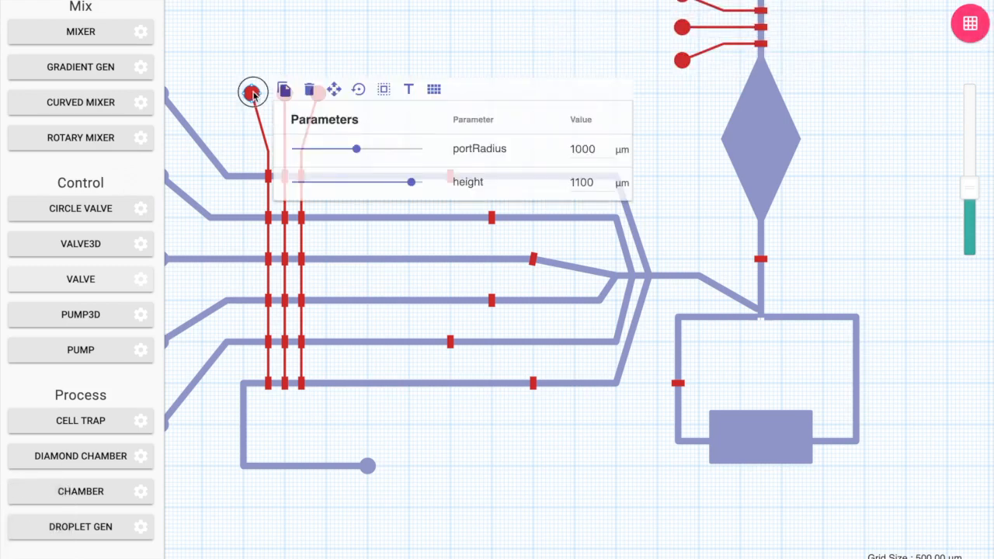
pyautogui.click(263, 59)
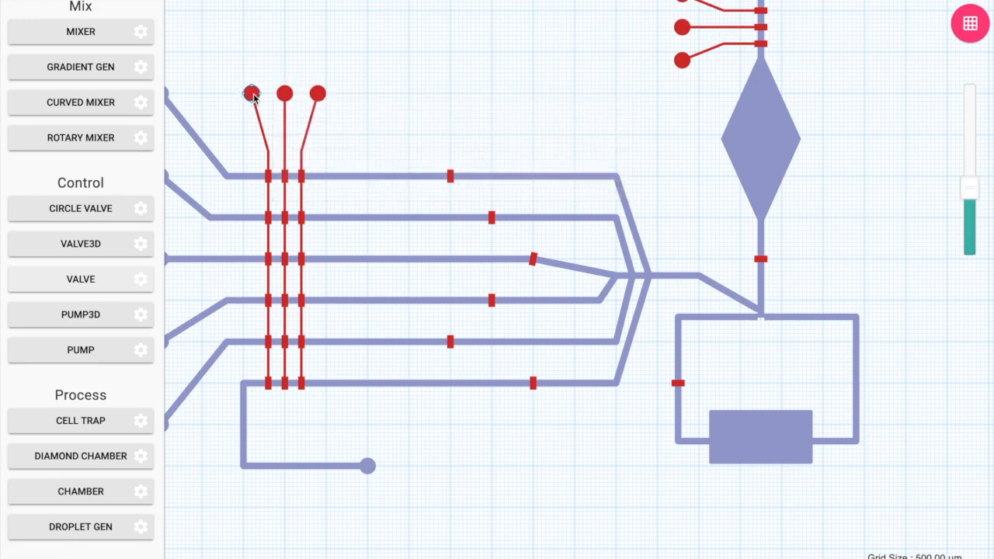
pyautogui.press('super+c')
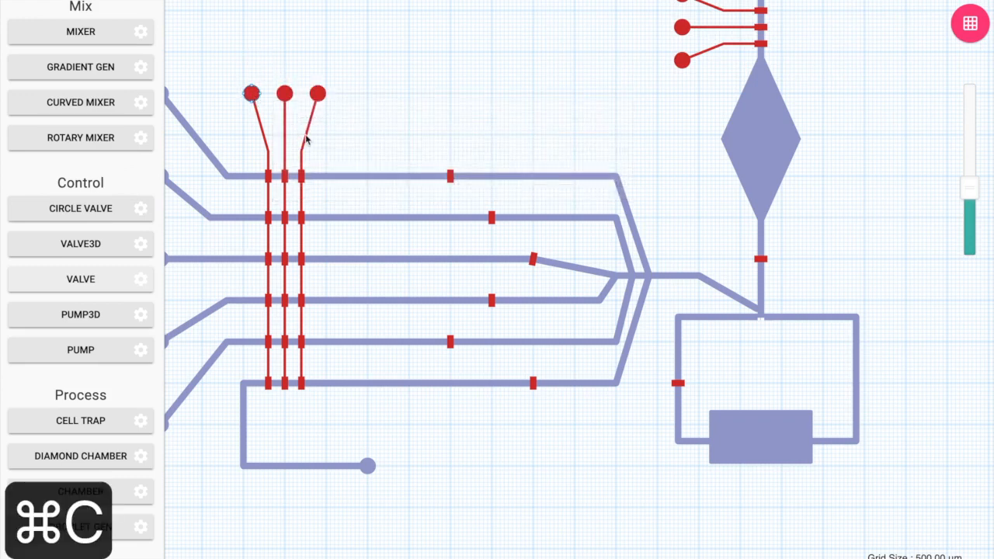
pyautogui.press('super+v')
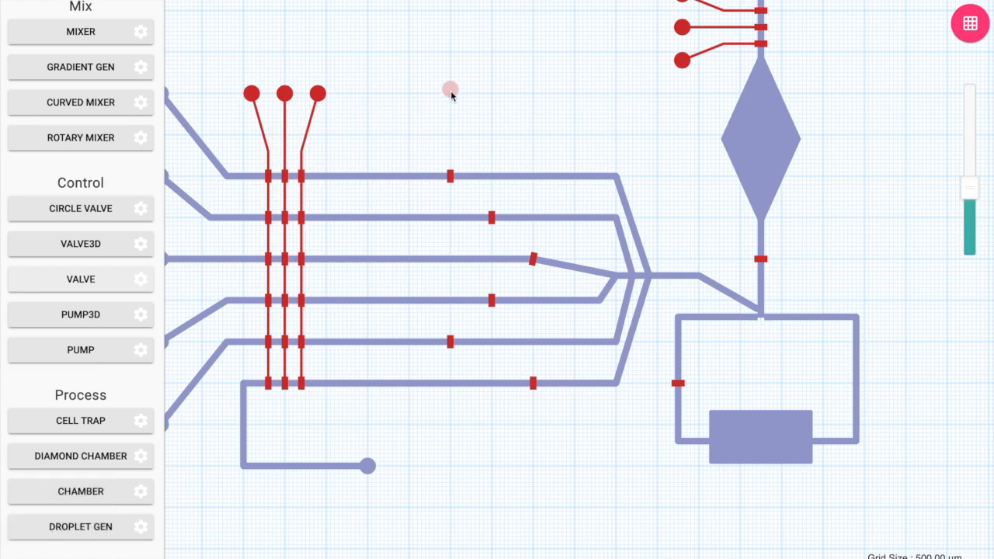
pyautogui.click(451, 93)
pyautogui.click(492, 93)
pyautogui.click(534, 94)
# Step: Paste three port copies below the parallel-channel valves, one below and left of the rectangular chamber, and one right of the diamond chamber's lower valve
pyautogui.click(450, 509)
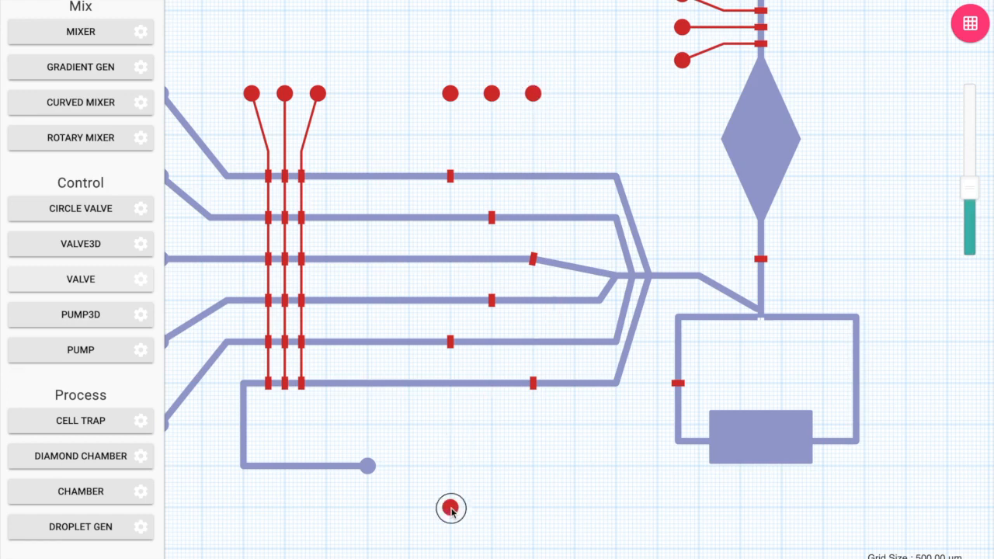
pyautogui.click(492, 507)
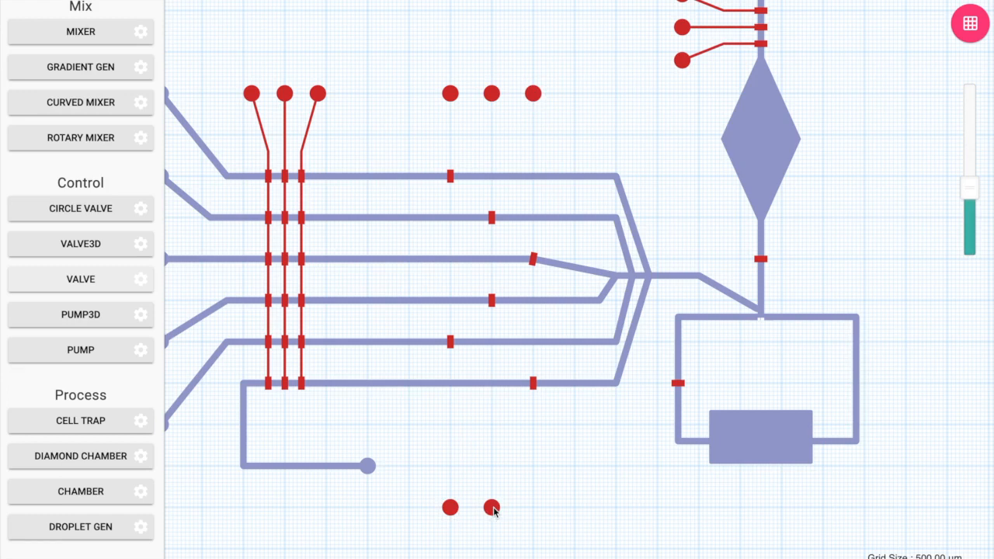
pyautogui.click(535, 509)
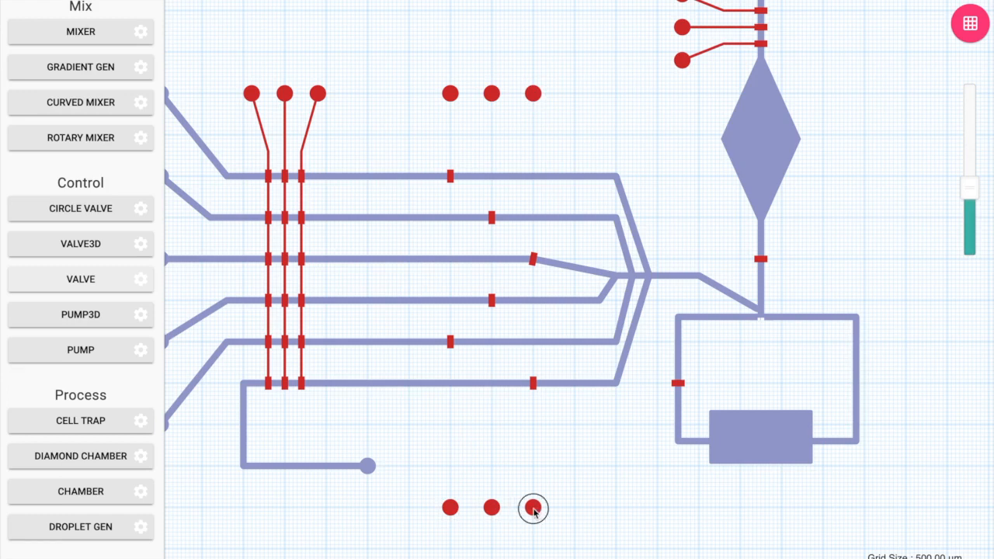
pyautogui.click(644, 508)
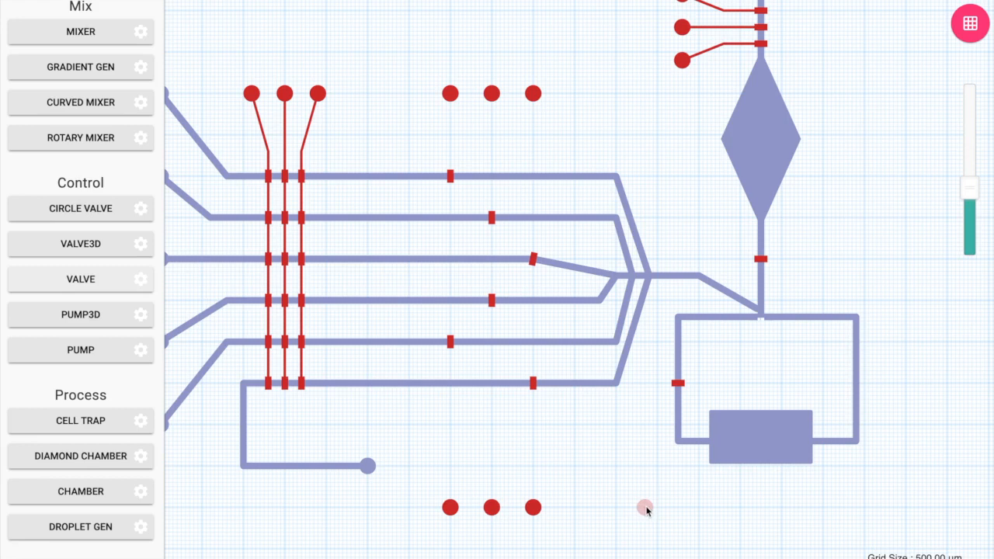
pyautogui.click(906, 260)
# Step: Draw a control connection from the valve on the fifth parallel channel straight down to the leftmost port below
pyautogui.scroll(4, 109, 183)
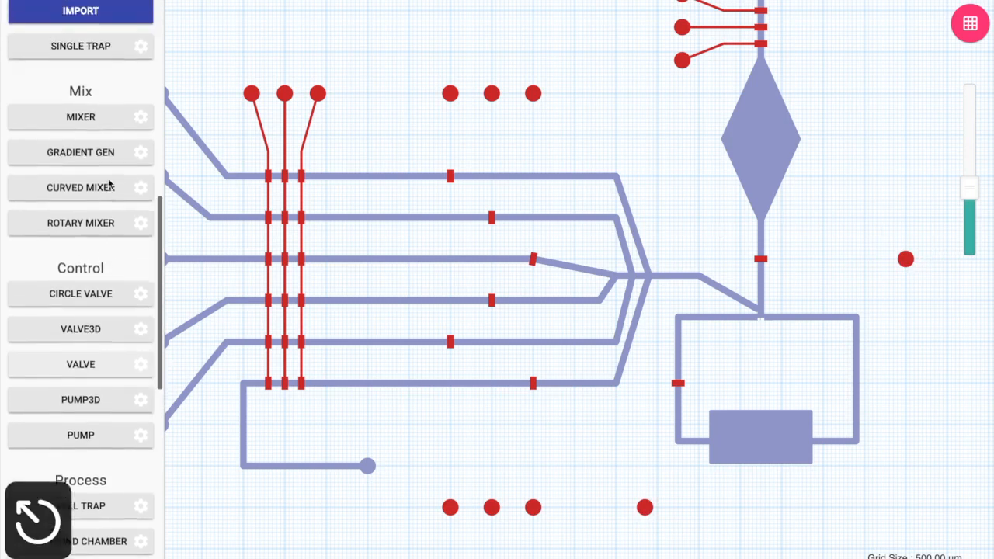
pyautogui.scroll(3, 109, 183)
pyautogui.click(105, 186)
pyautogui.click(450, 348)
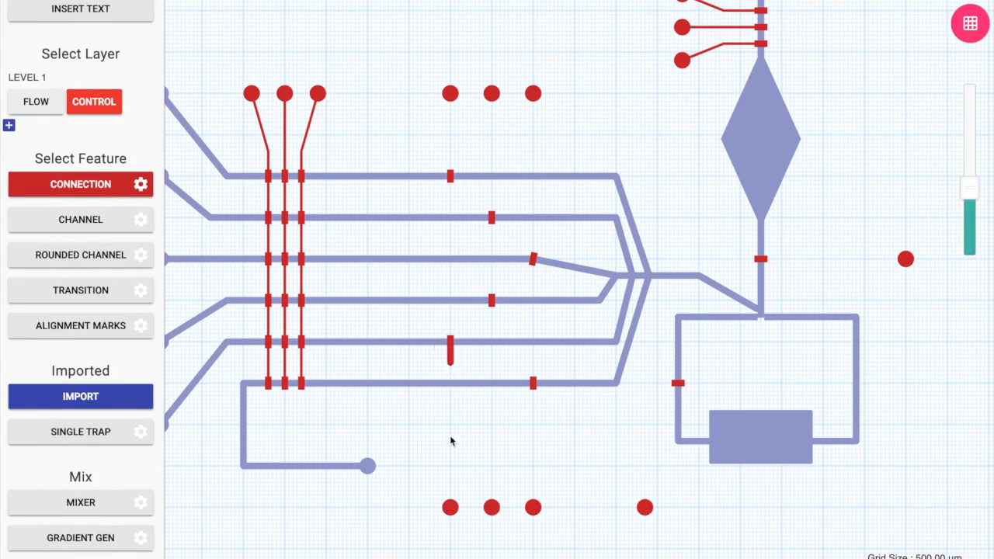
pyautogui.click(451, 505)
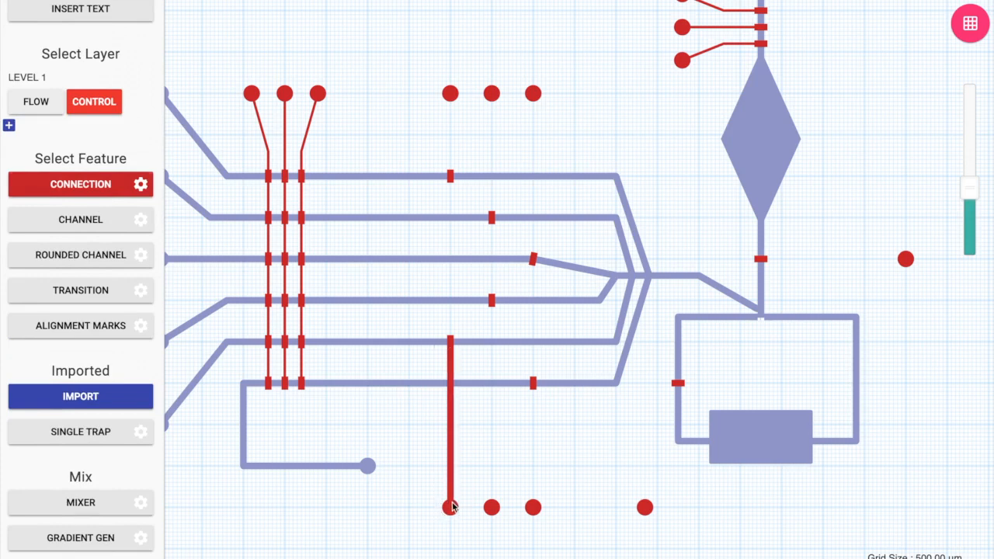
# Step: Set the channelWidth of the connection from the fifth channel's valve to 300, then deselect it
pyautogui.rightClick(455, 497)
pyautogui.click(450, 472)
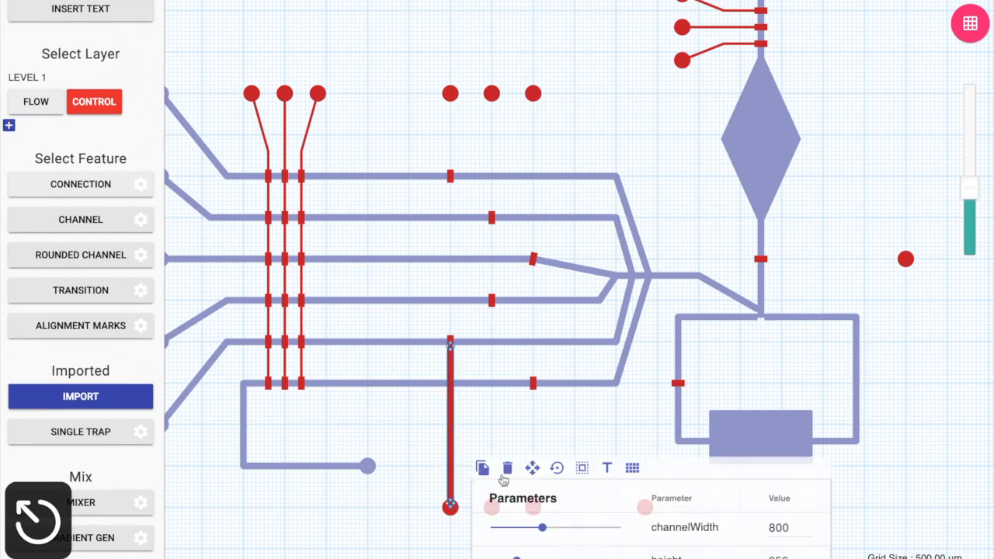
pyautogui.moveTo(779, 527); pyautogui.dragTo(767, 530)
pyautogui.write('3')
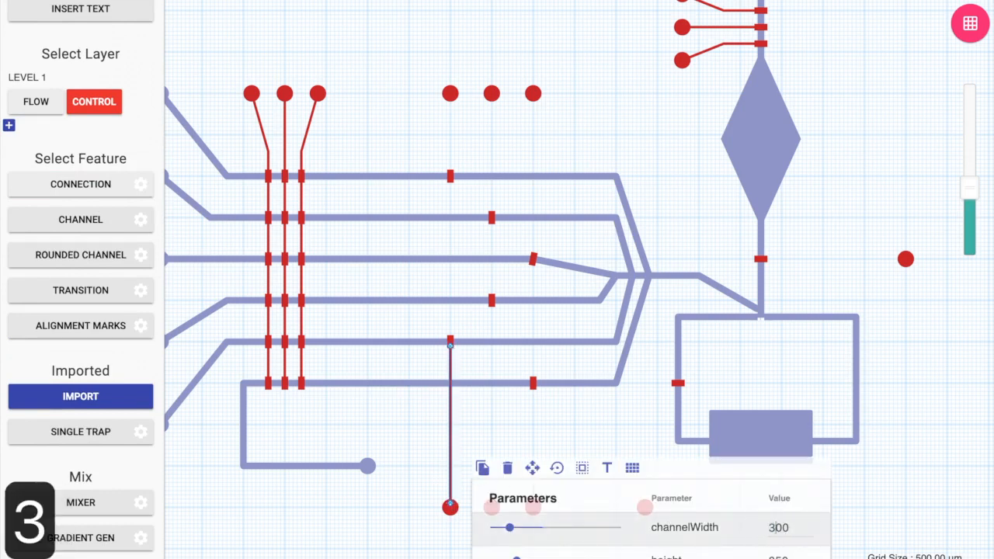
pyautogui.click(499, 418)
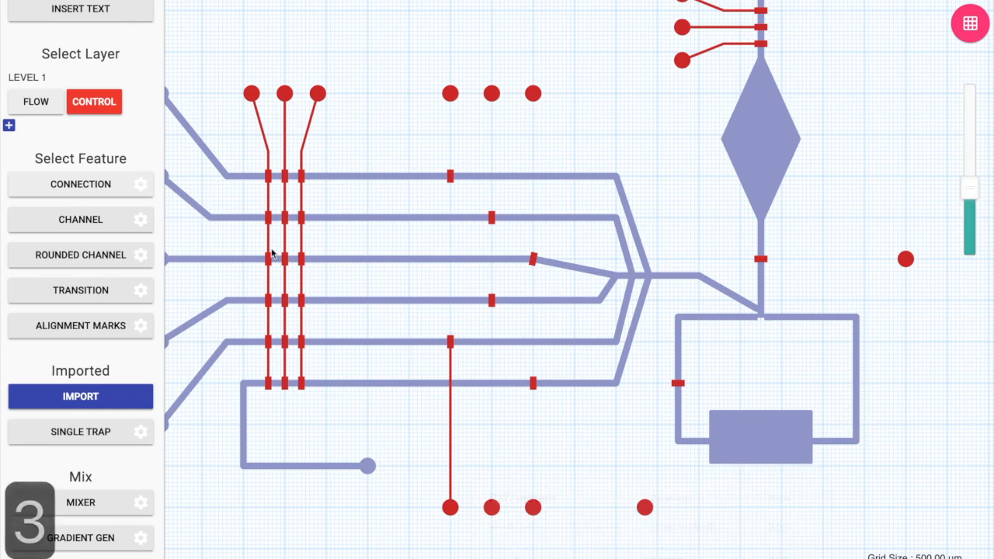
# Step: Change the default channelWidth for new control connections to 300
pyautogui.click(142, 185)
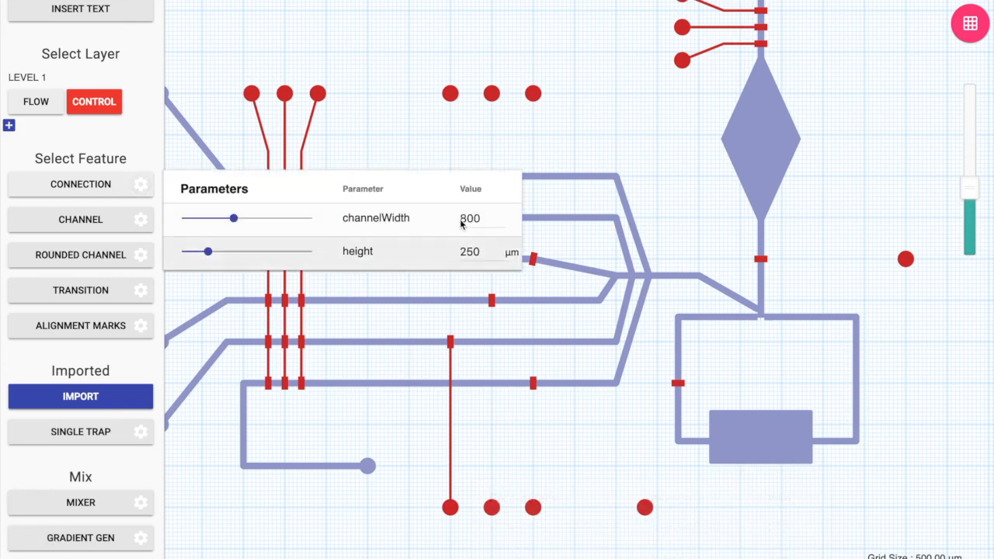
pyautogui.moveTo(466, 220); pyautogui.dragTo(448, 221)
pyautogui.write('3')
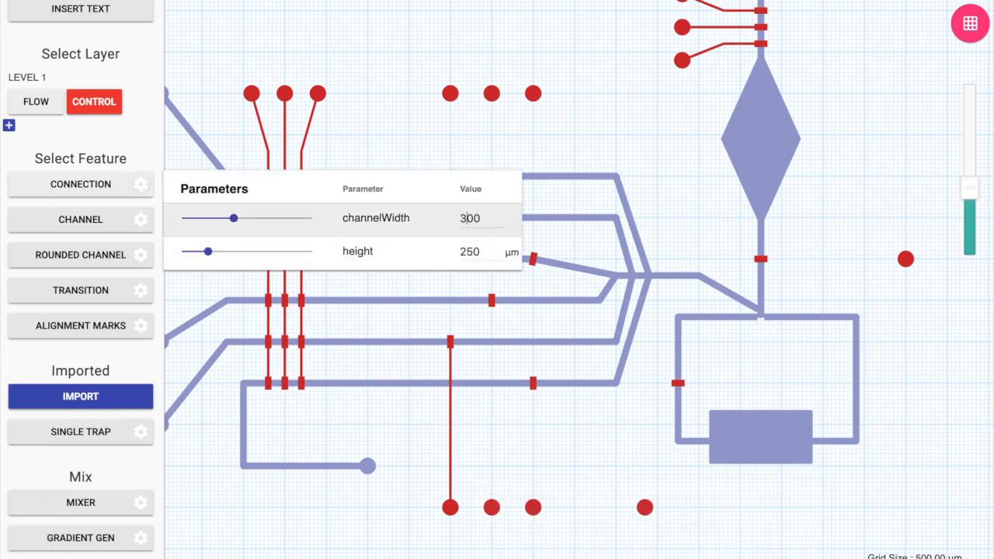
# Step: Connect the valves on the fourth and sixth parallel channels straight down to the second and third control ports below them
pyautogui.click(111, 185)
pyautogui.click(495, 303)
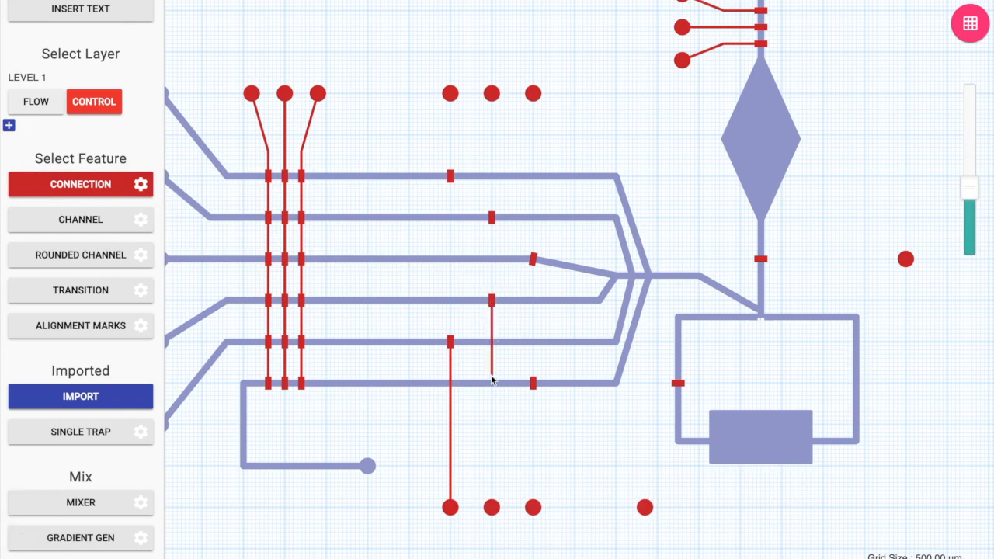
pyautogui.click(491, 508)
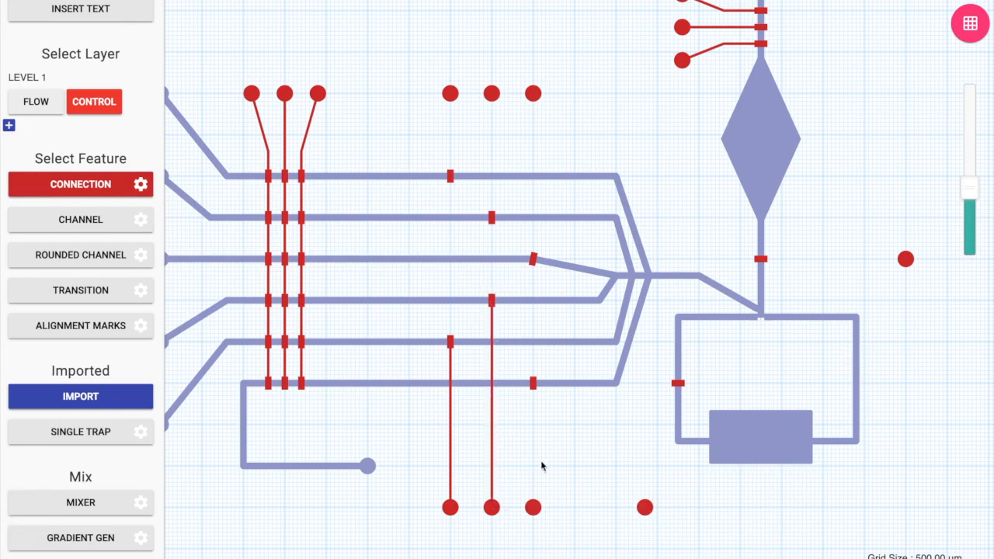
pyautogui.click(534, 385)
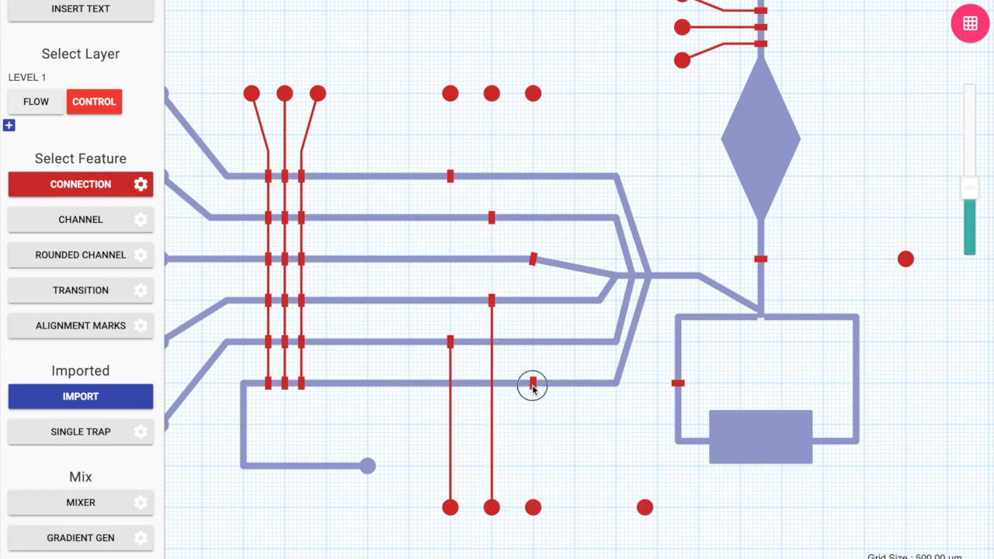
pyautogui.click(535, 508)
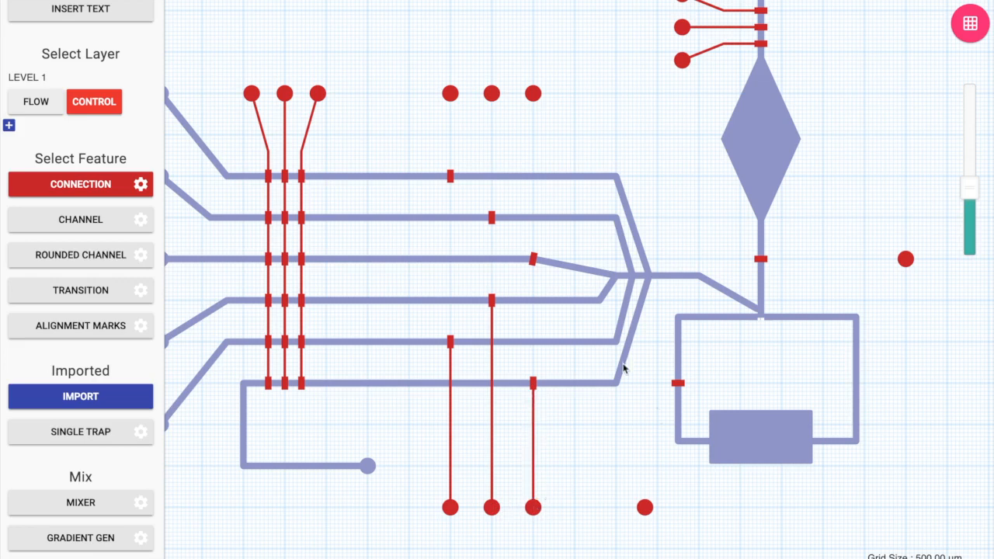
# Step: Connect the valves on the first, second and third parallel channels straight up to the three control ports above them
pyautogui.click(451, 177)
pyautogui.click(451, 94)
pyautogui.click(492, 218)
pyautogui.click(492, 96)
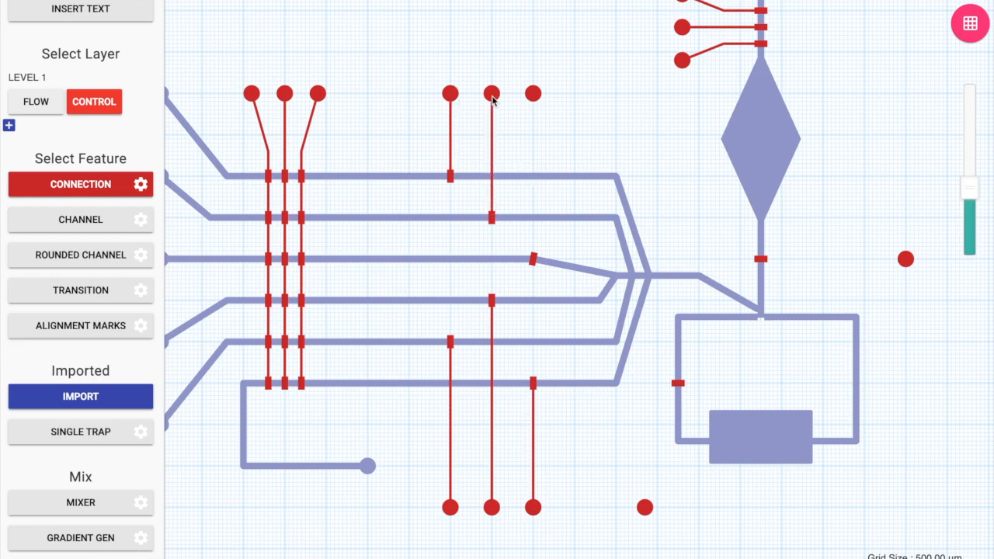
pyautogui.click(533, 259)
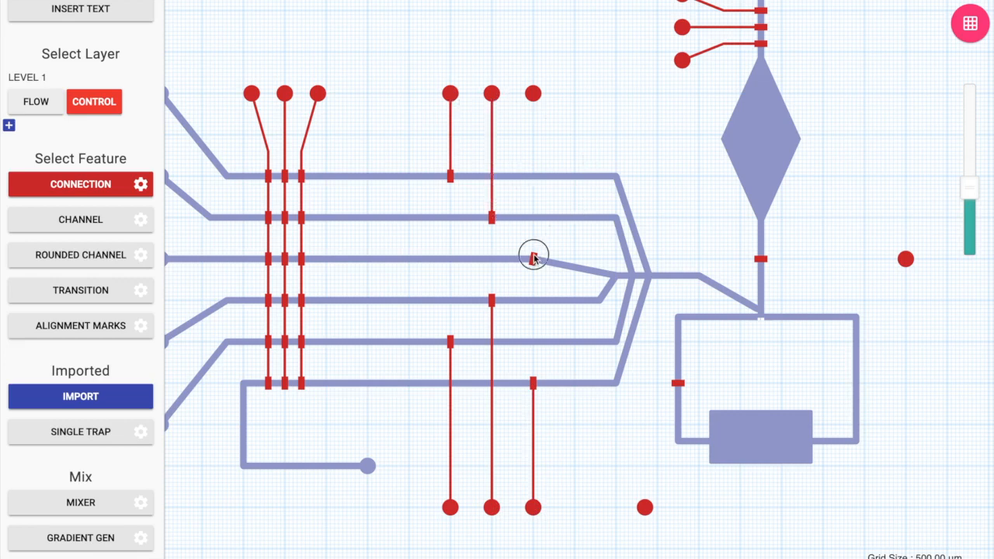
pyautogui.click(532, 94)
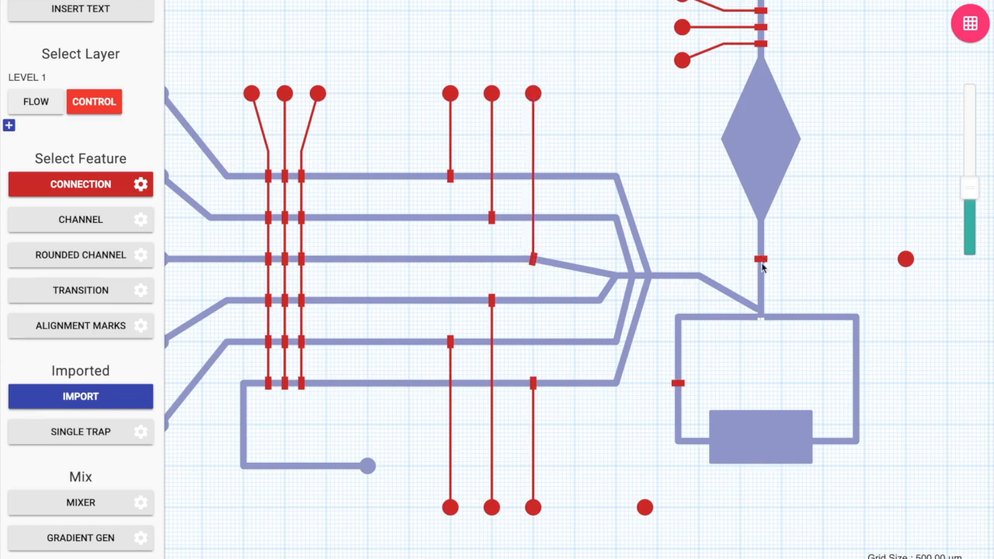
# Step: Connect the valve below the diamond chamber horizontally to its control port, and the loop valve to the port below through a right-angle bend
pyautogui.click(762, 261)
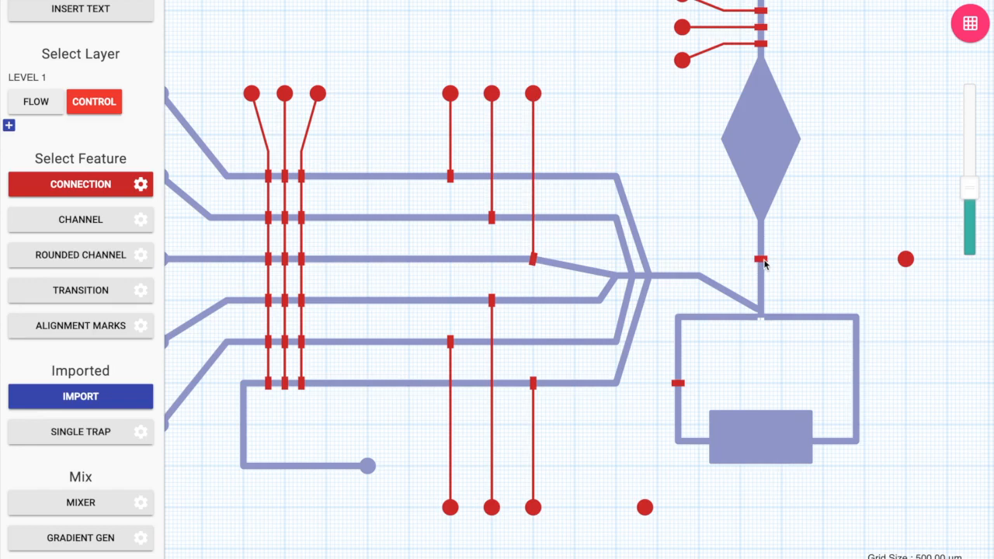
pyautogui.click(906, 260)
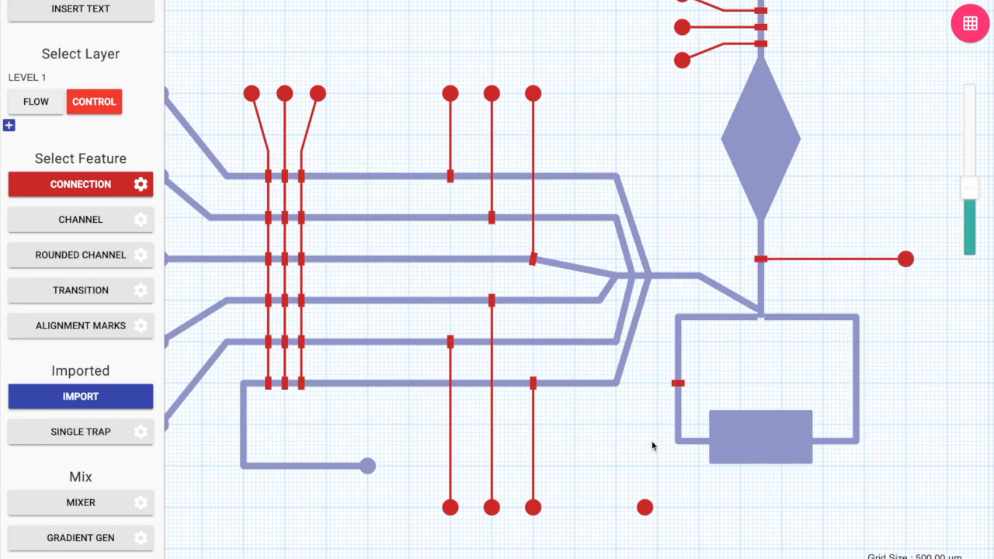
pyautogui.click(644, 508)
pyautogui.click(644, 383)
pyautogui.click(678, 383)
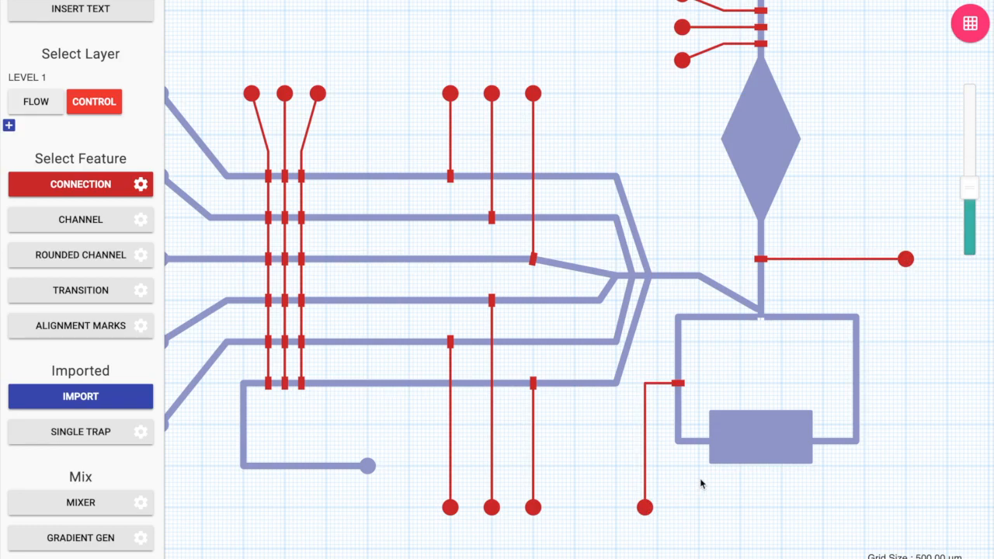
# Step: Make the flow layer active and save the completed device as a JSON file
pyautogui.press('f')
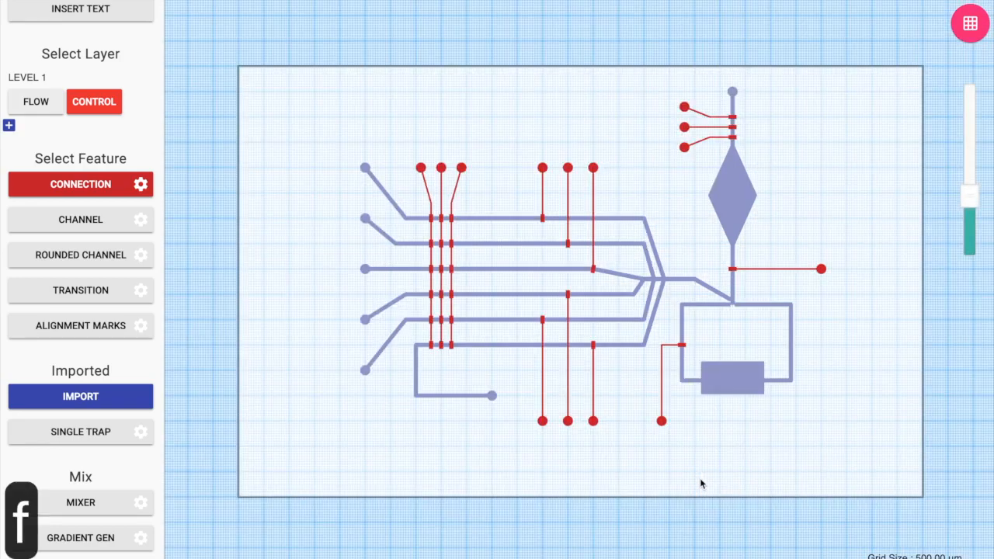
pyautogui.click(52, 107)
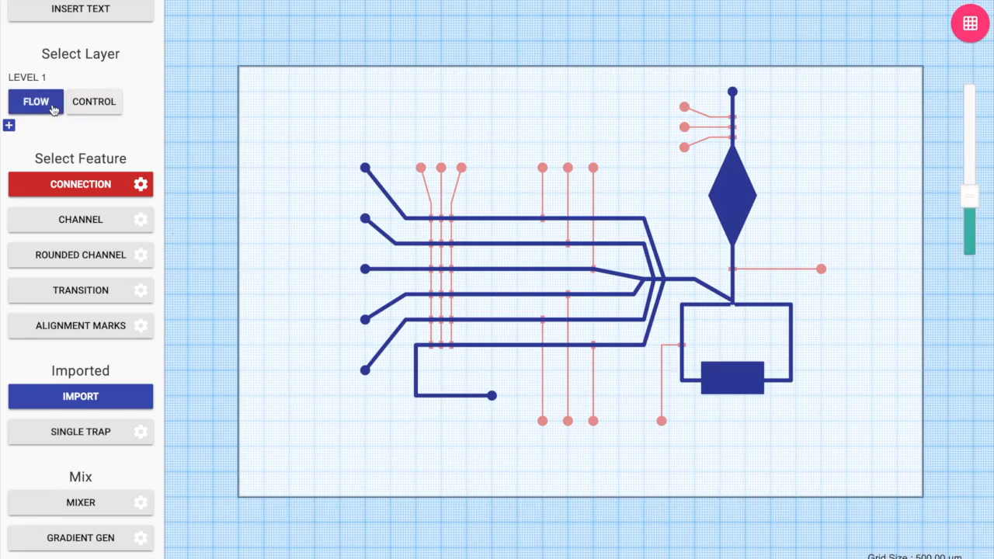
pyautogui.scroll(-6, 52, 108)
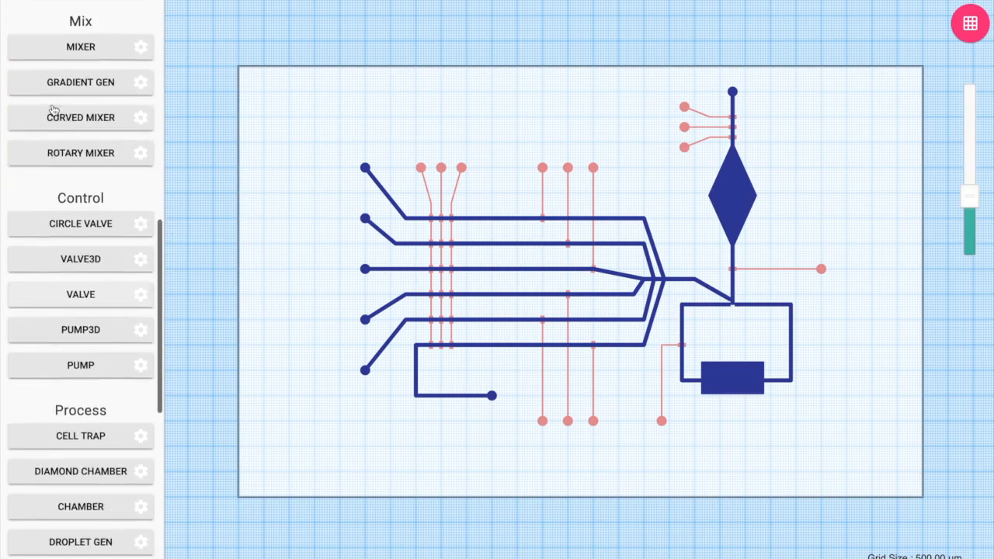
pyautogui.press('super+s')
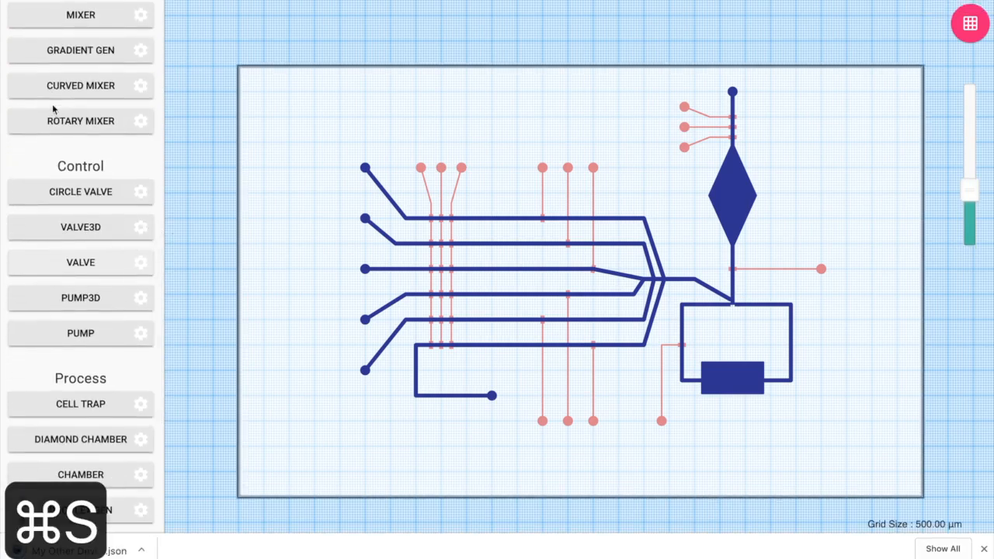
# Step: Rename the device as Daridon-Cell-Trap and save it again as a JSON file
pyautogui.scroll(10, 52, 104)
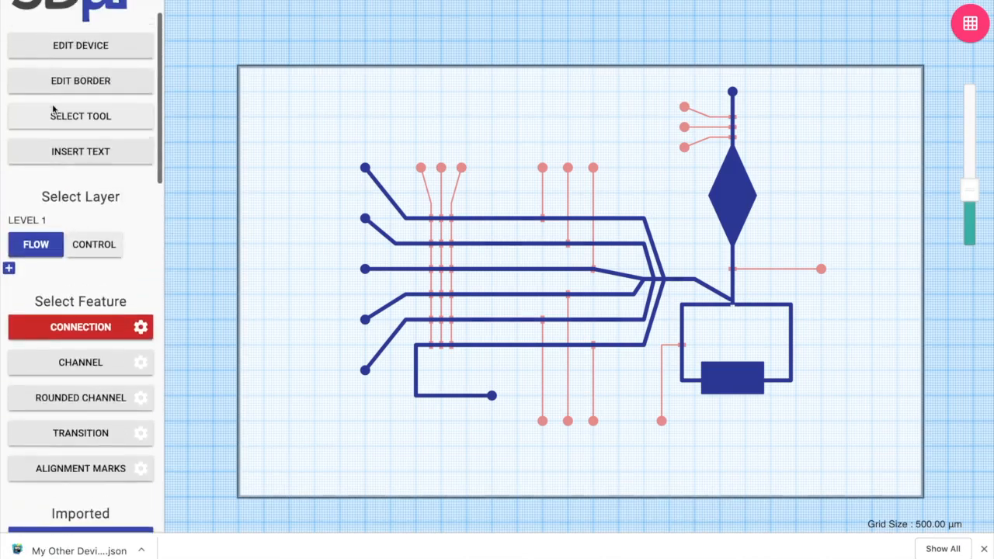
pyautogui.click(68, 92)
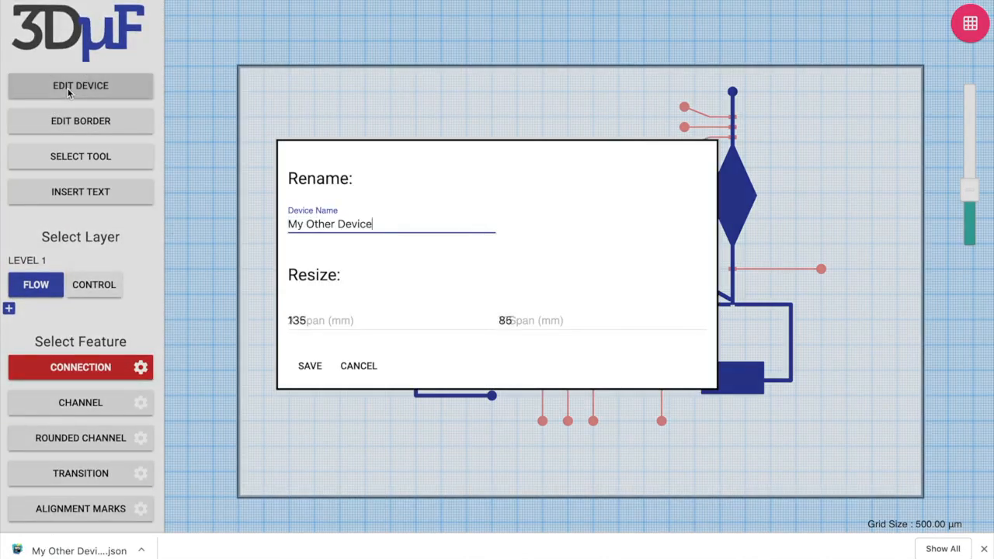
pyautogui.click(379, 224)
pyautogui.tripleClick(379, 223)
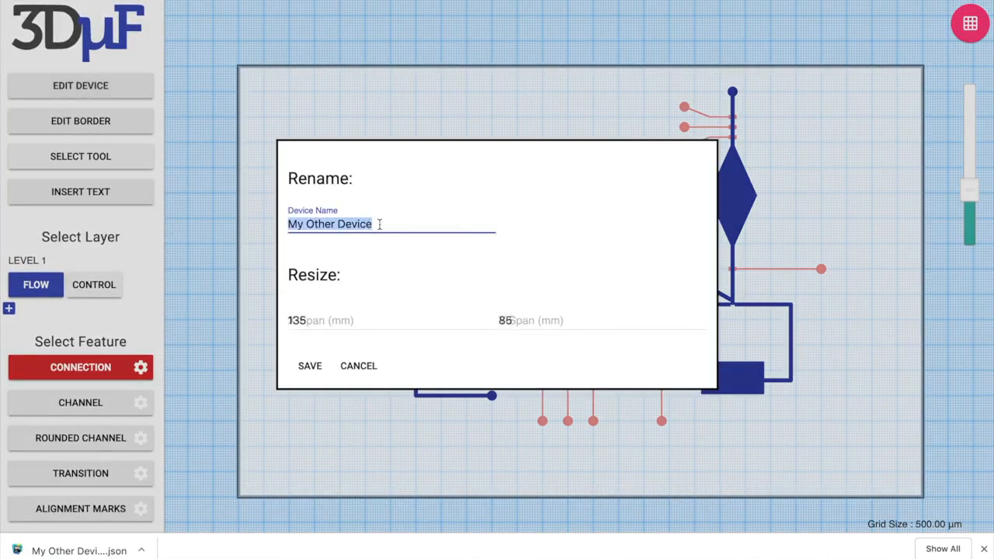
pyautogui.write('Daridon')
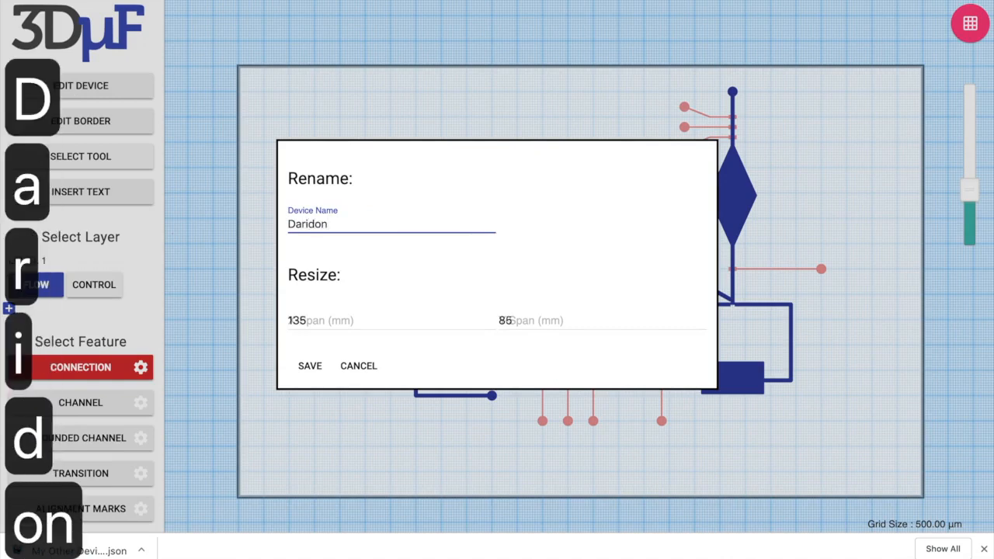
pyautogui.write('-Cell')
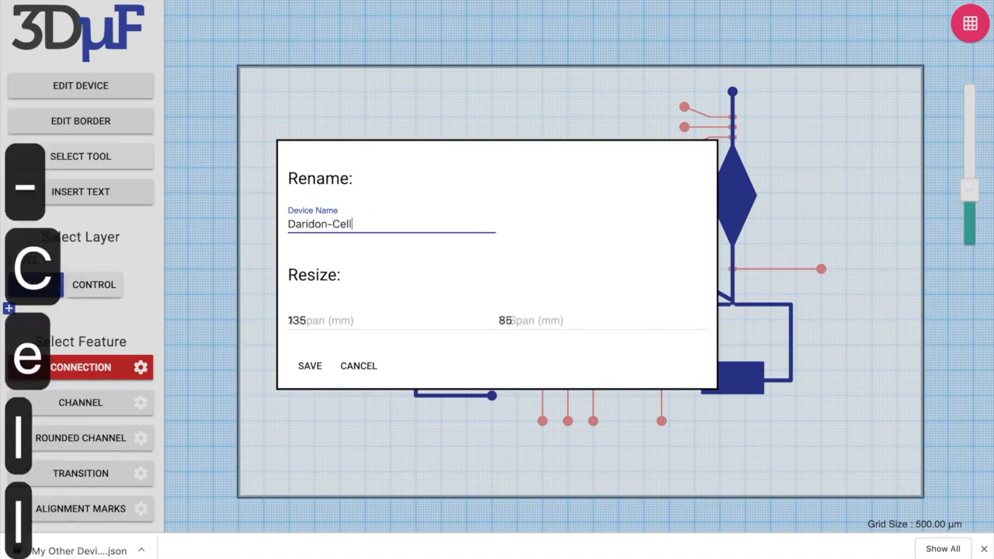
pyautogui.write('-Trap')
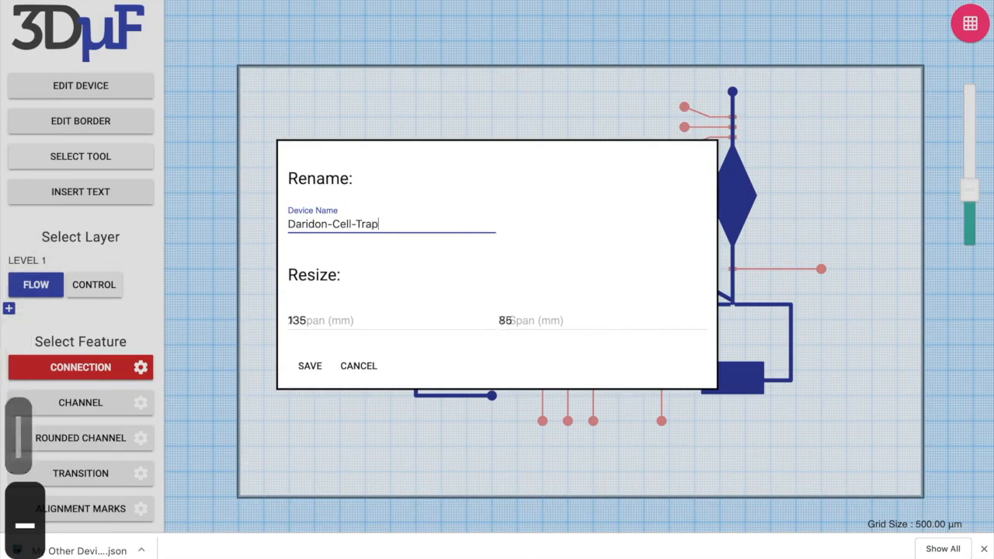
pyautogui.click(310, 366)
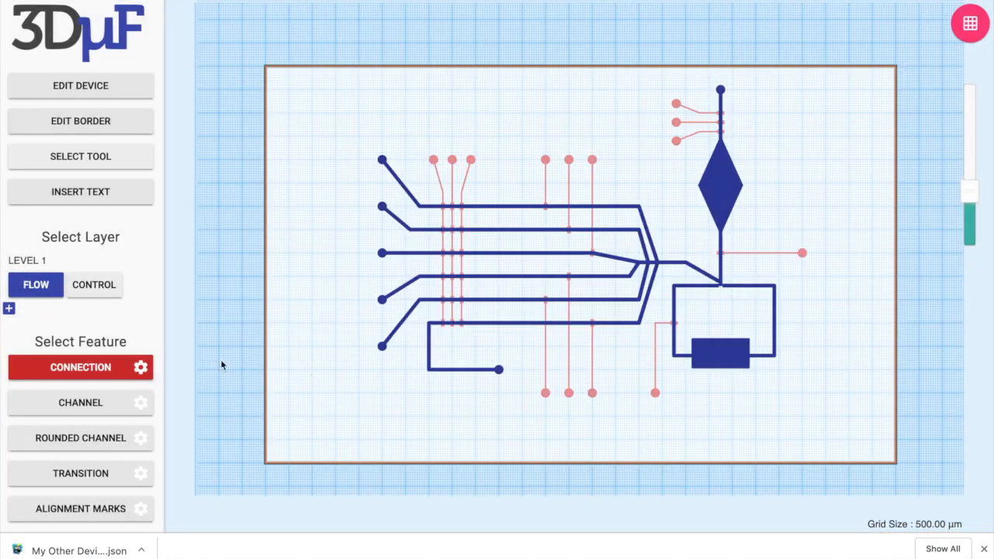
pyautogui.press('super+s')
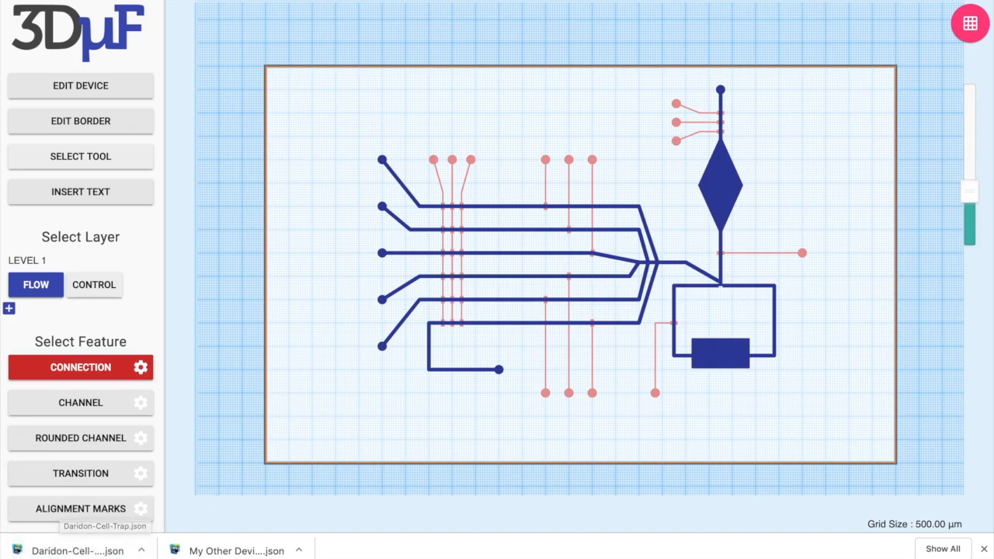
pyautogui.click(985, 550)
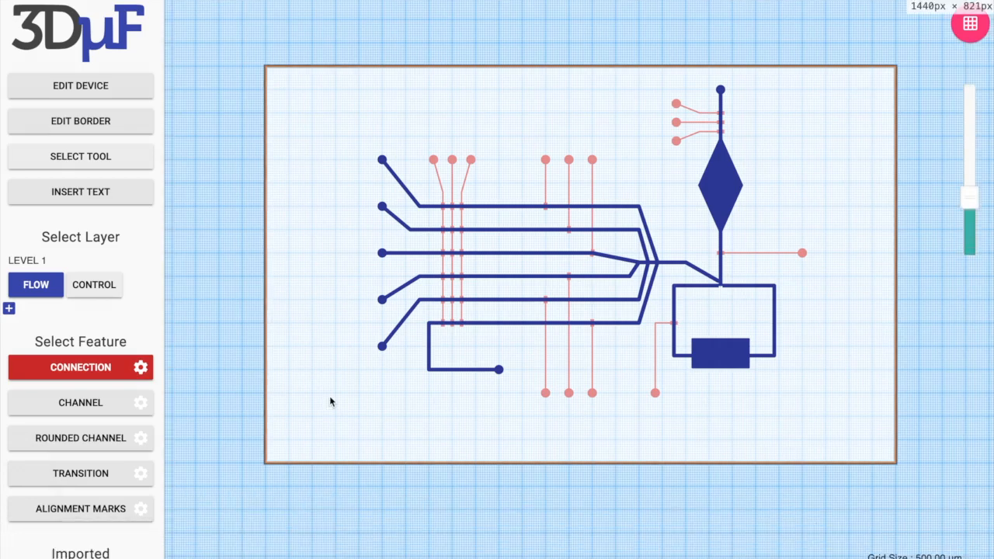
# Step: Export the device as CNC SVG and vector art SVG, keeping the flagged device_layers (7).zip download
pyautogui.scroll(-3, 111, 412)
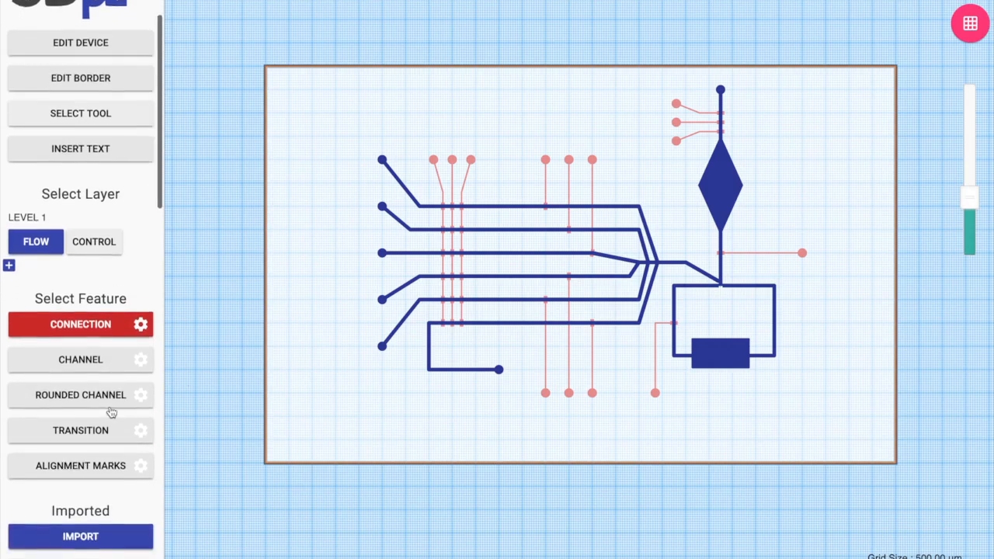
pyautogui.scroll(-10, 111, 412)
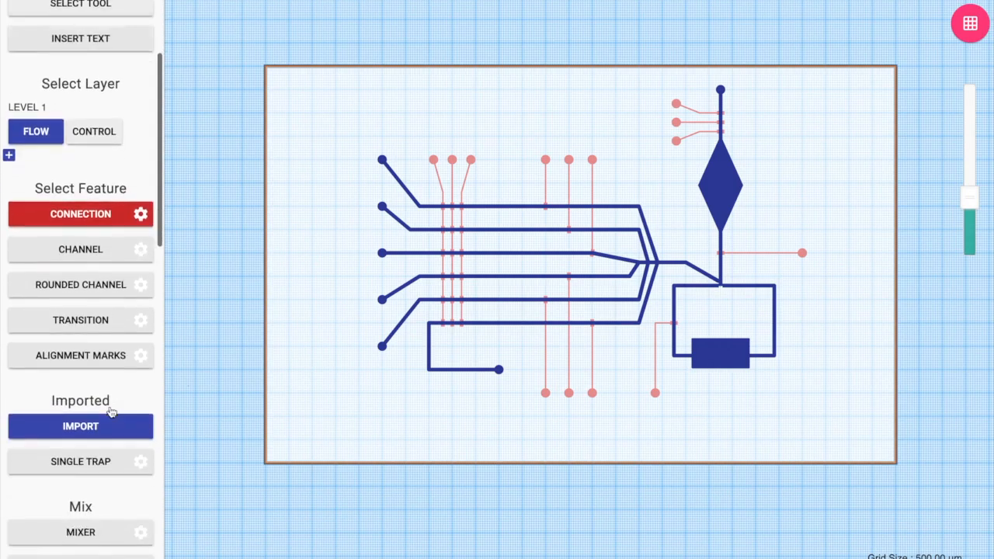
pyautogui.scroll(-9, 111, 412)
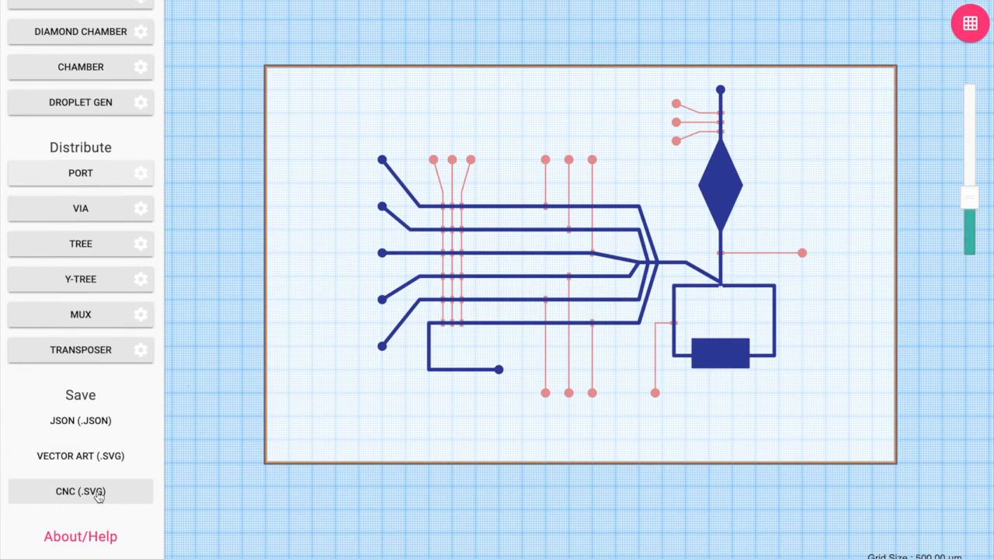
pyautogui.click(99, 497)
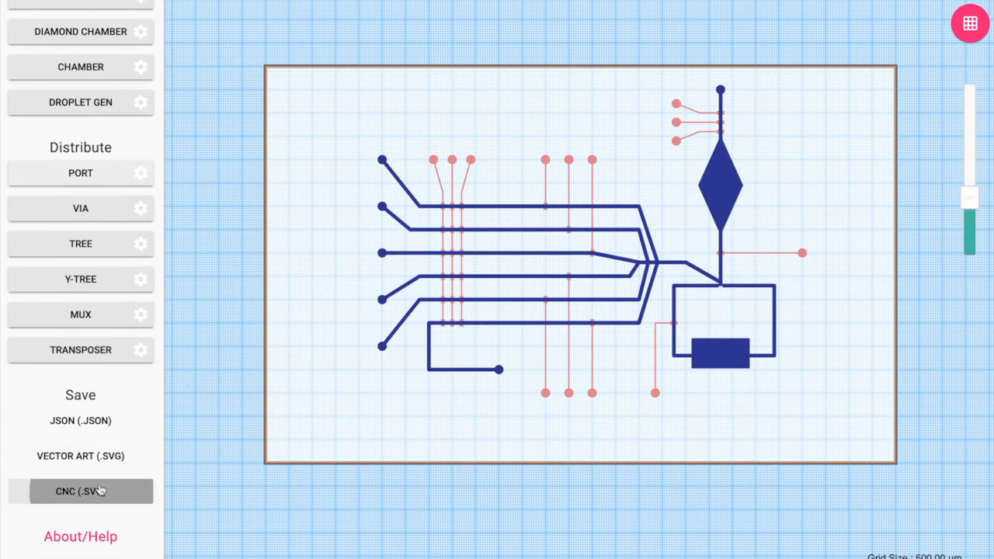
pyautogui.click(101, 465)
pyautogui.click(251, 549)
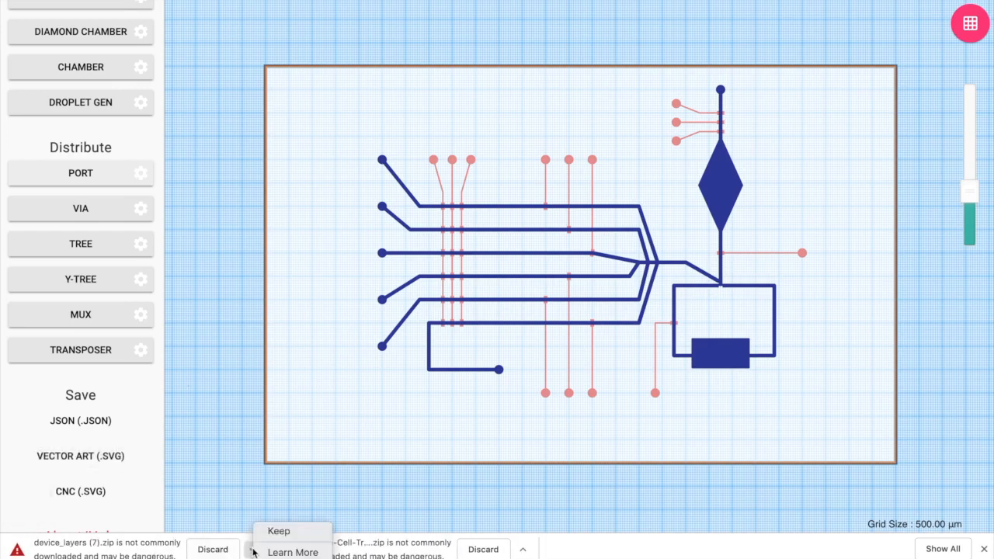
pyautogui.click(279, 532)
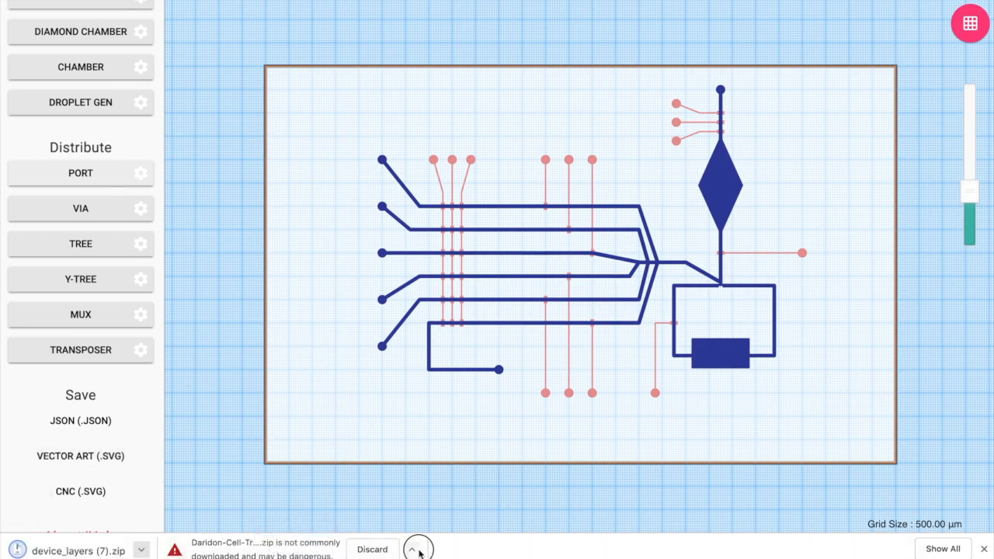